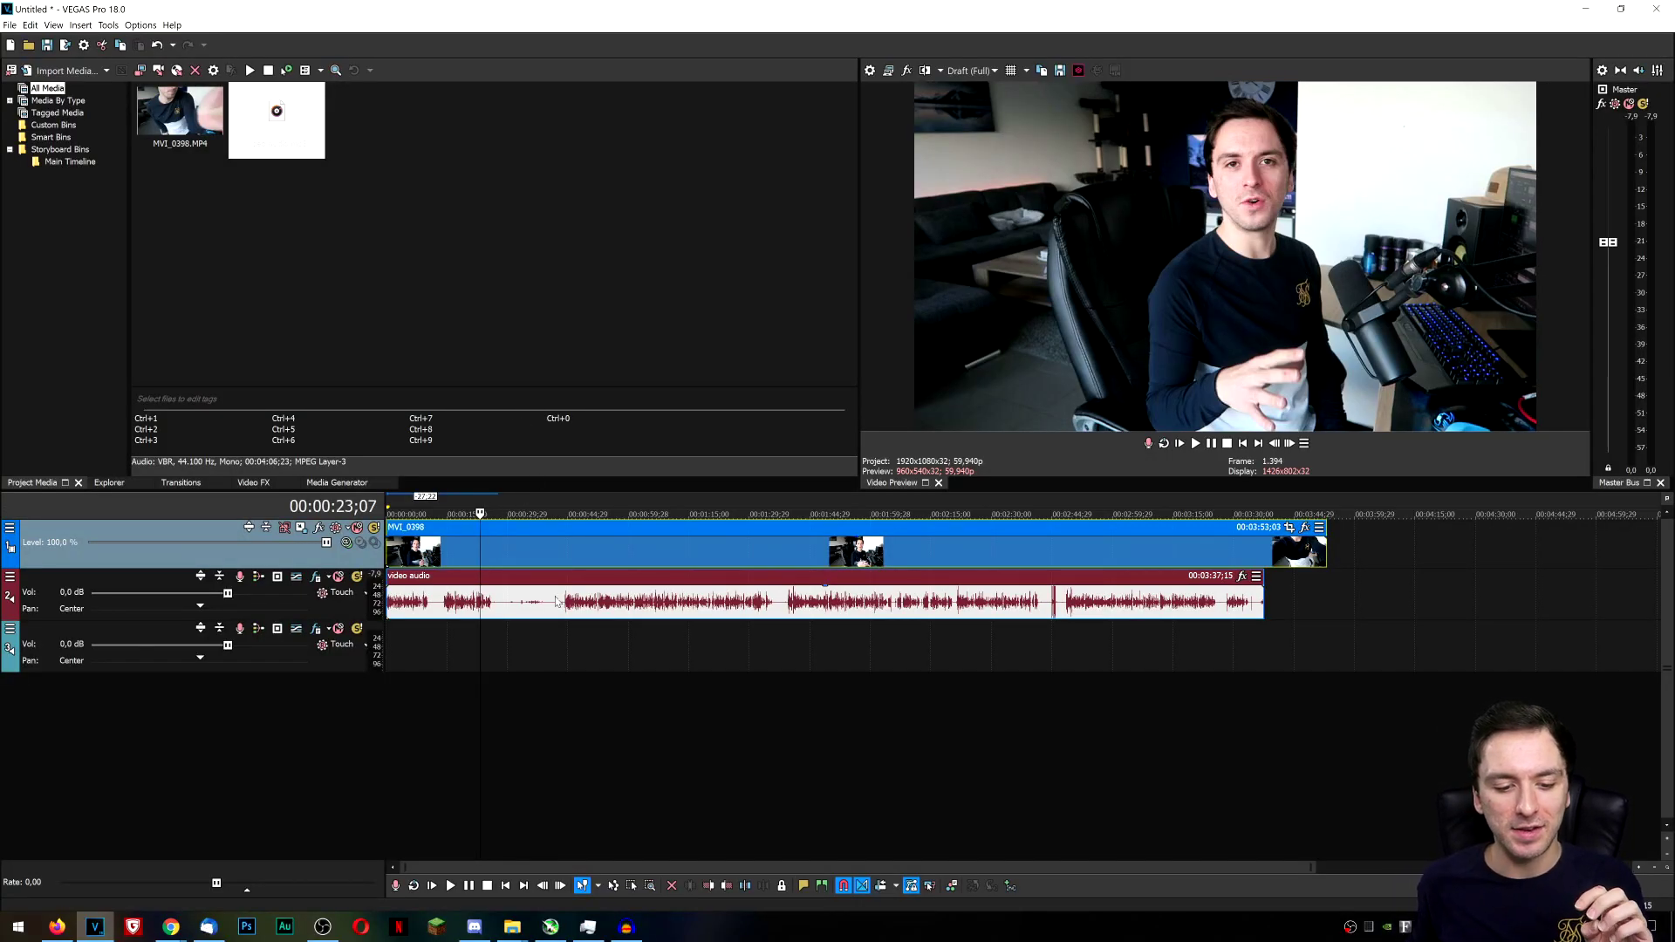
# Load Track EQ into the voice audio event's FX chain from the Plug-In Chooser.
pyautogui.scroll(2, 556, 601)
pyautogui.scroll(2, 620, 608)
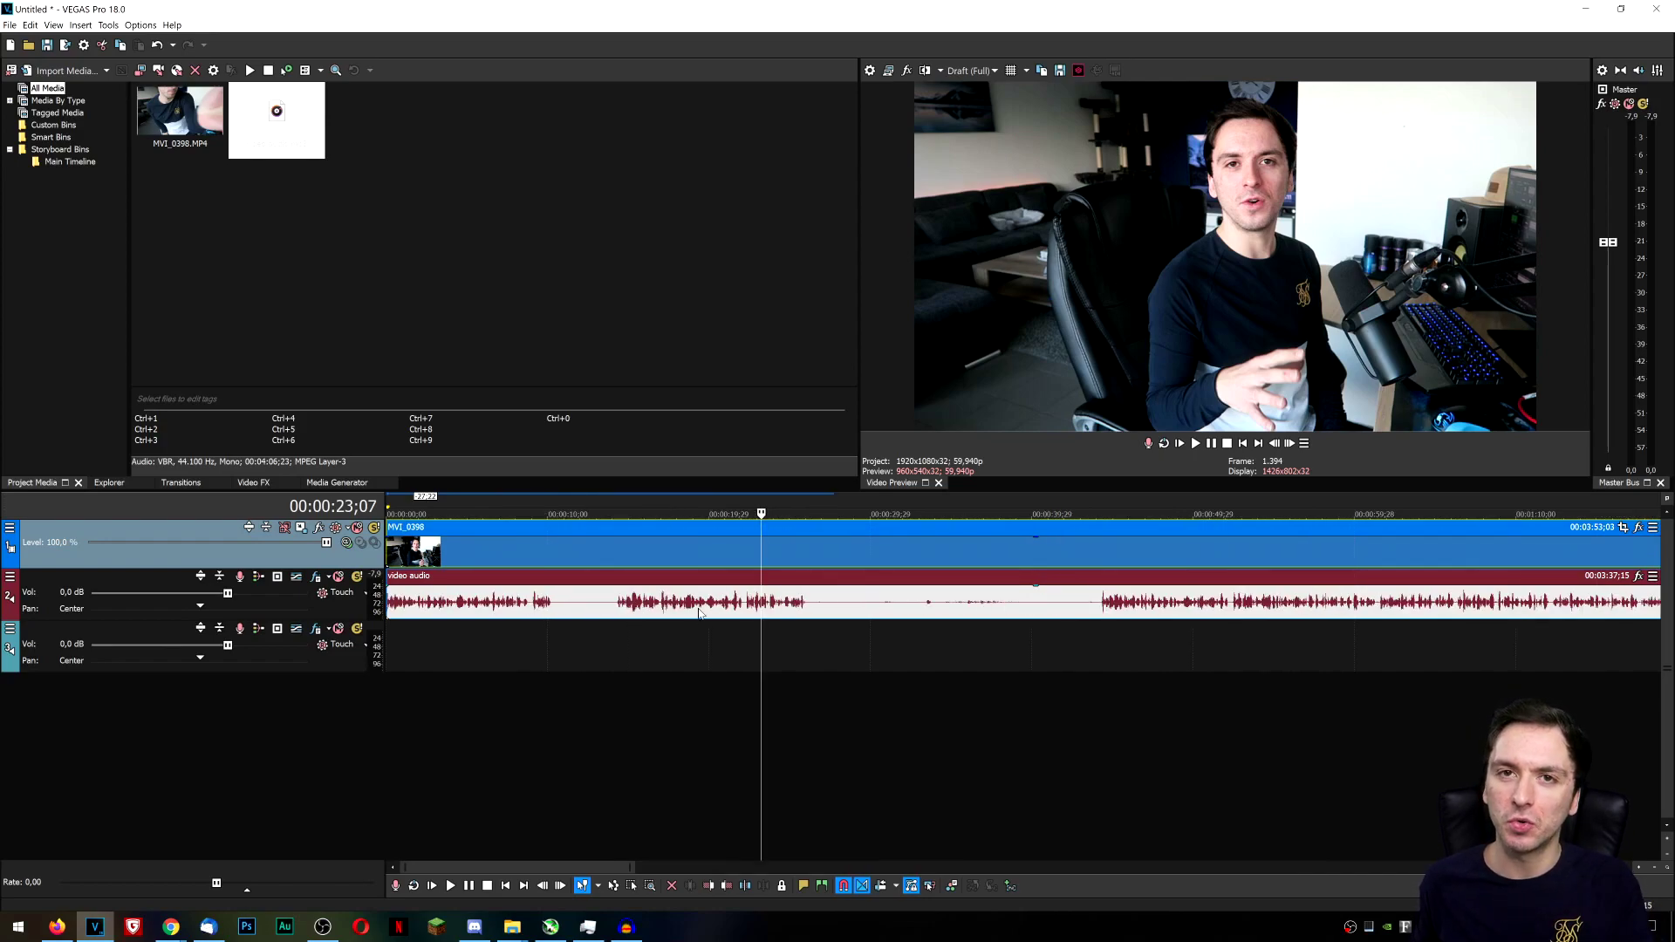
pyautogui.scroll(-2, 702, 613)
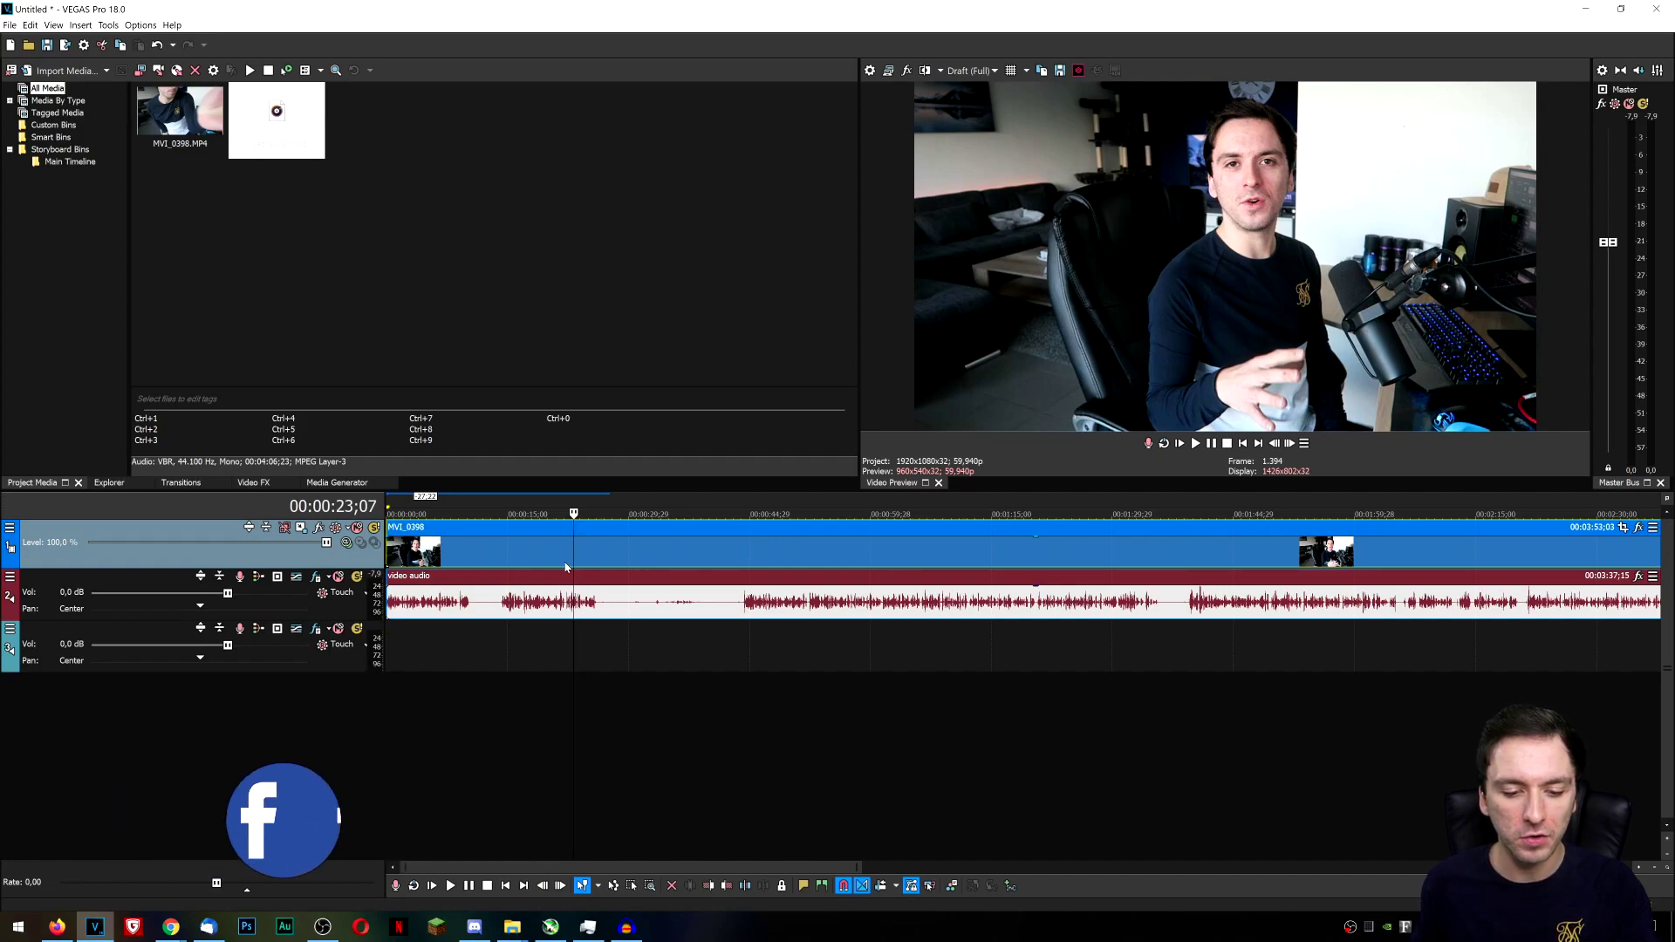
pyautogui.scroll(1, 566, 567)
pyautogui.scroll(-1, 565, 567)
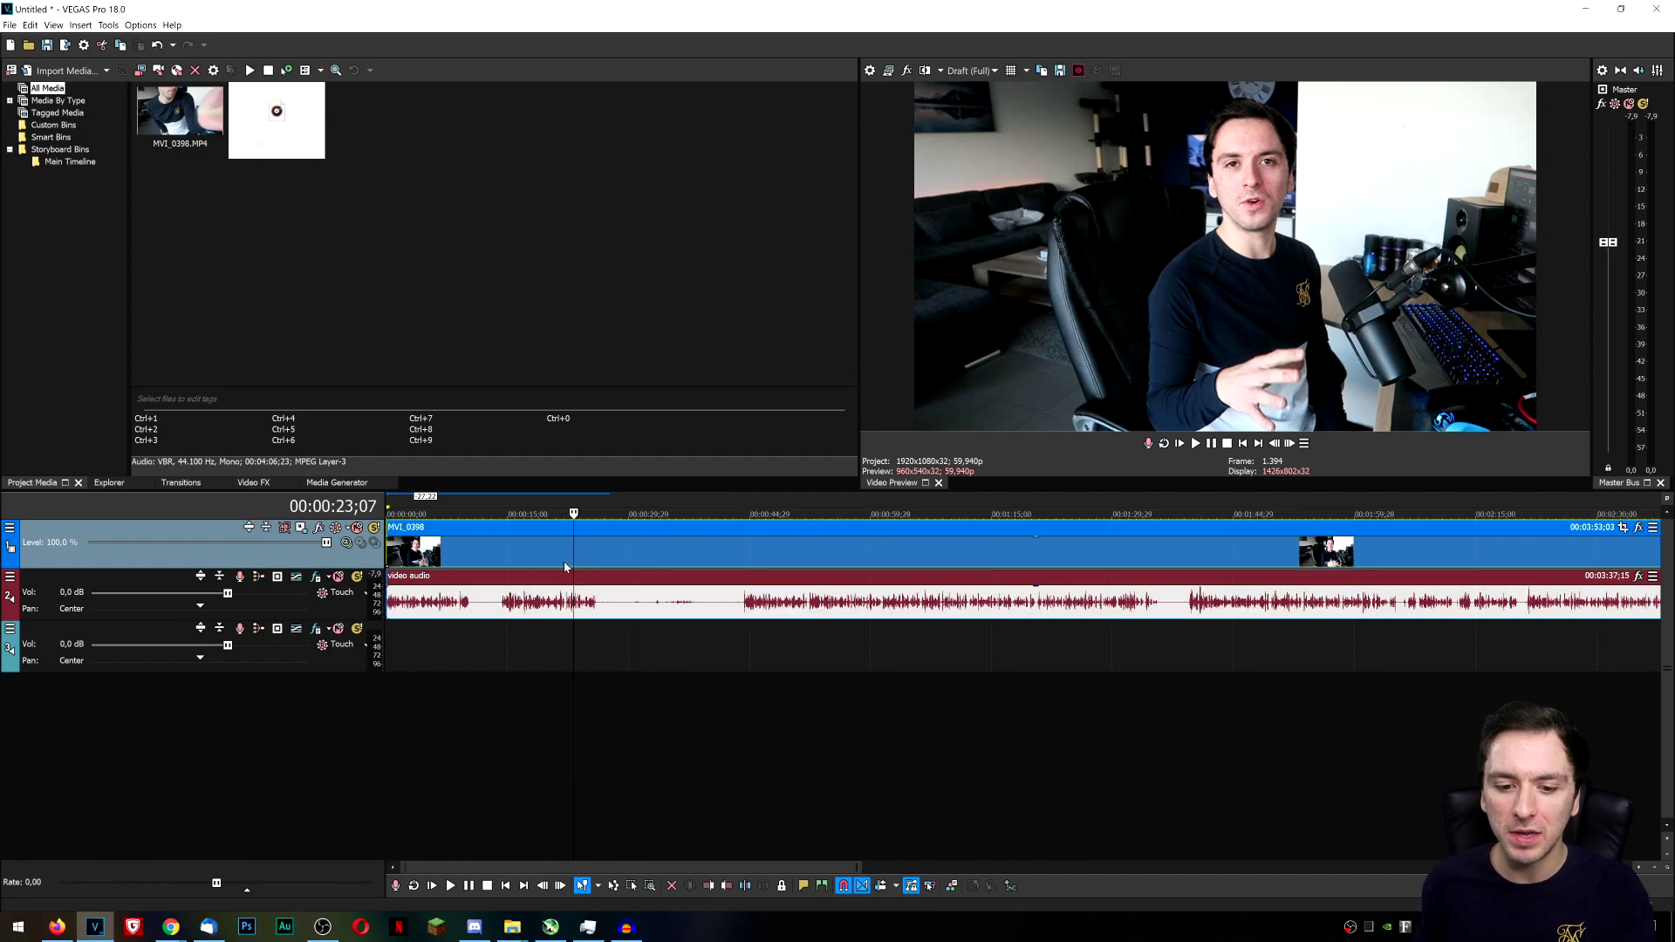
pyautogui.scroll(-2, 566, 567)
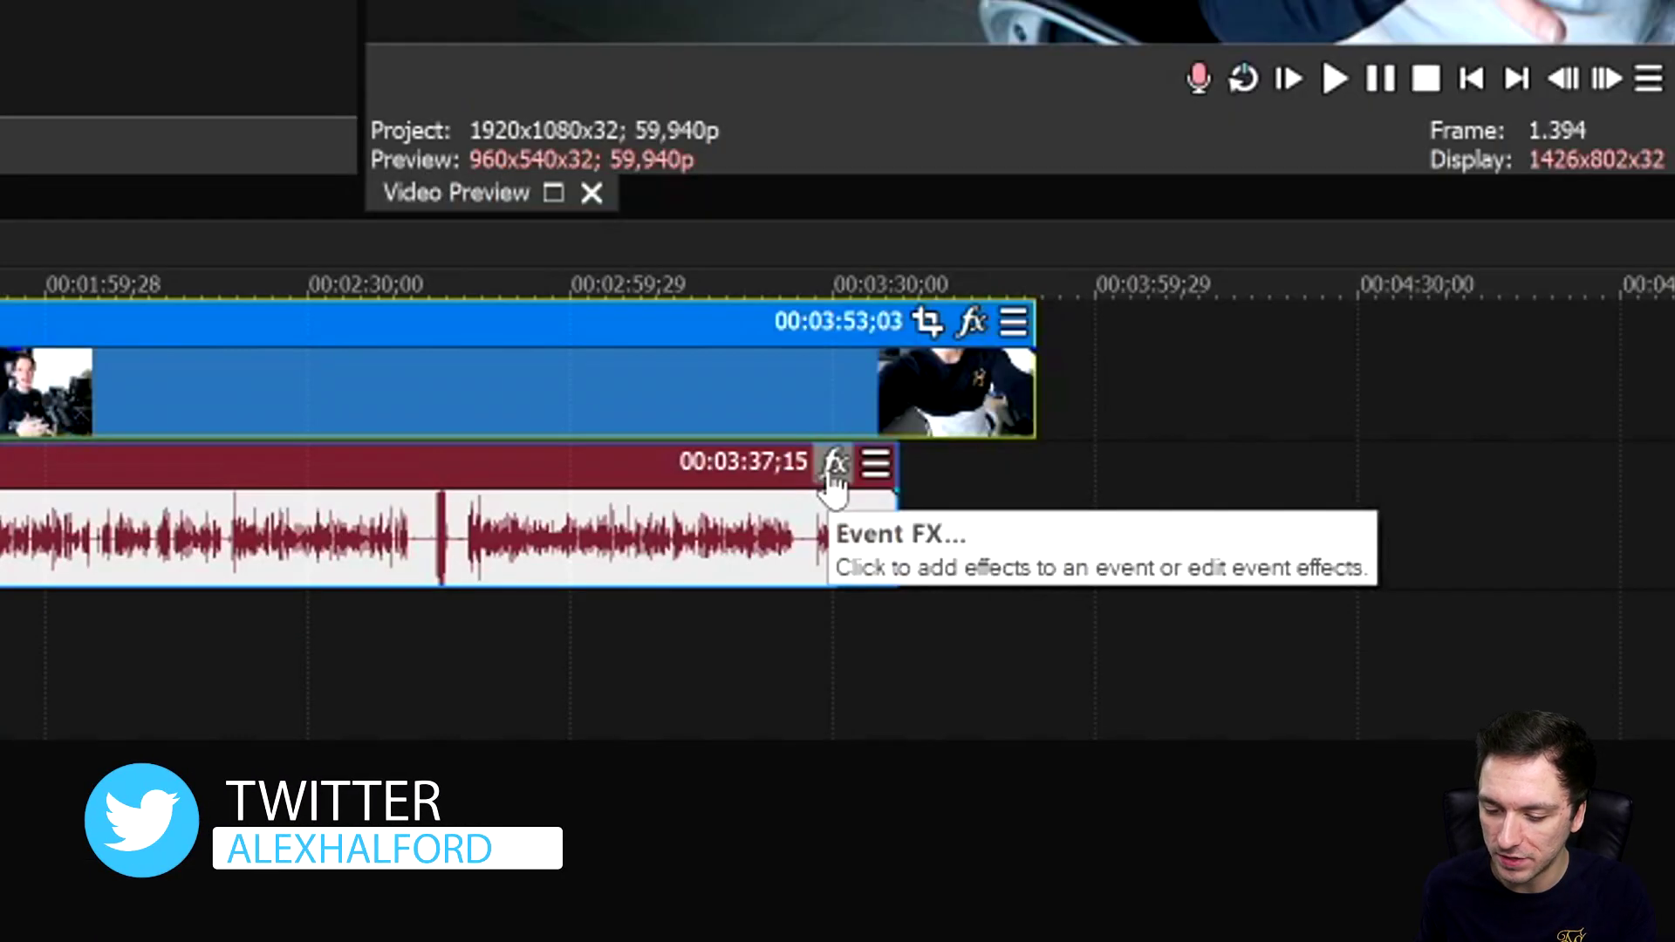
pyautogui.click(1022, 578)
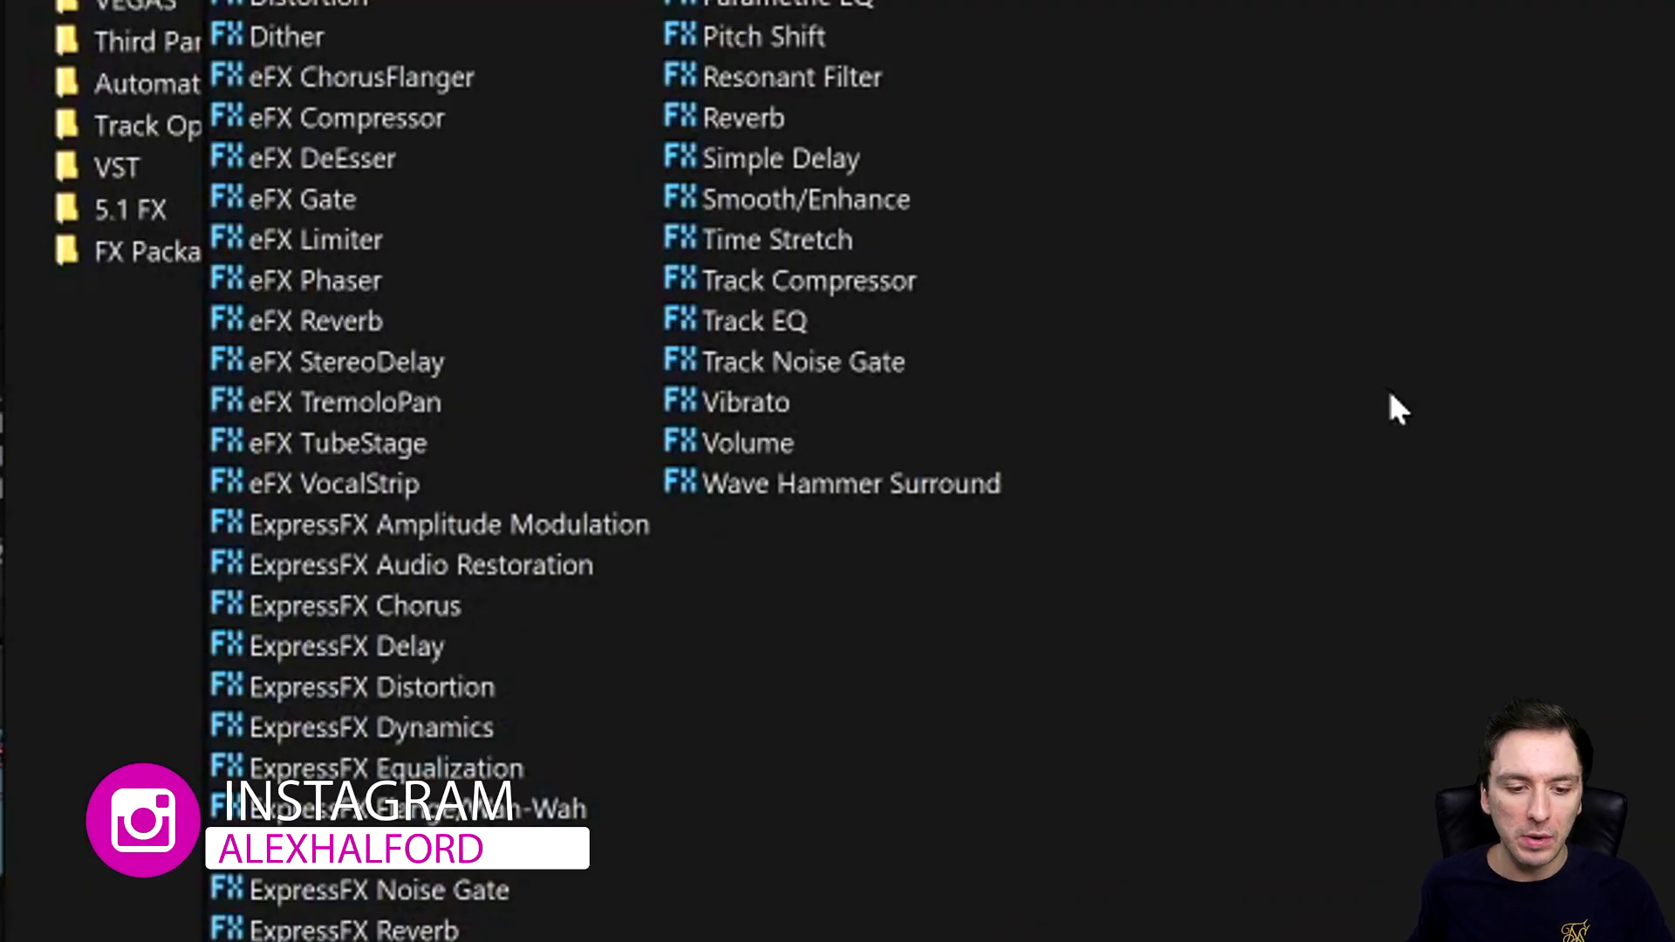
pyautogui.click(792, 328)
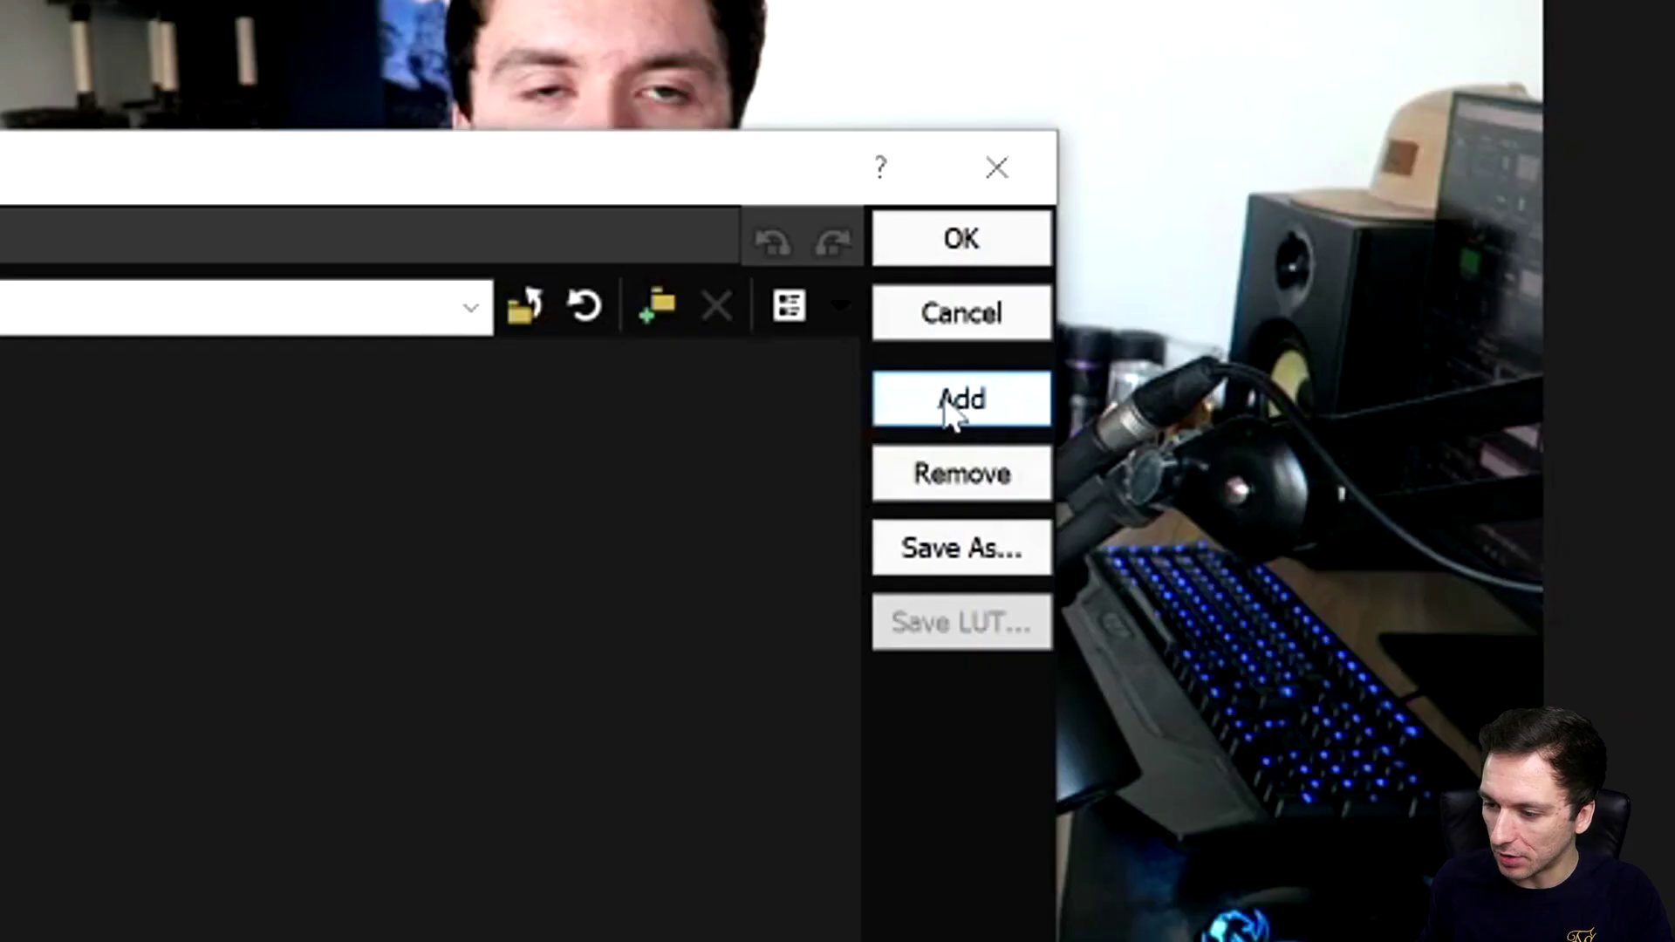
pyautogui.click(947, 405)
pyautogui.click(951, 255)
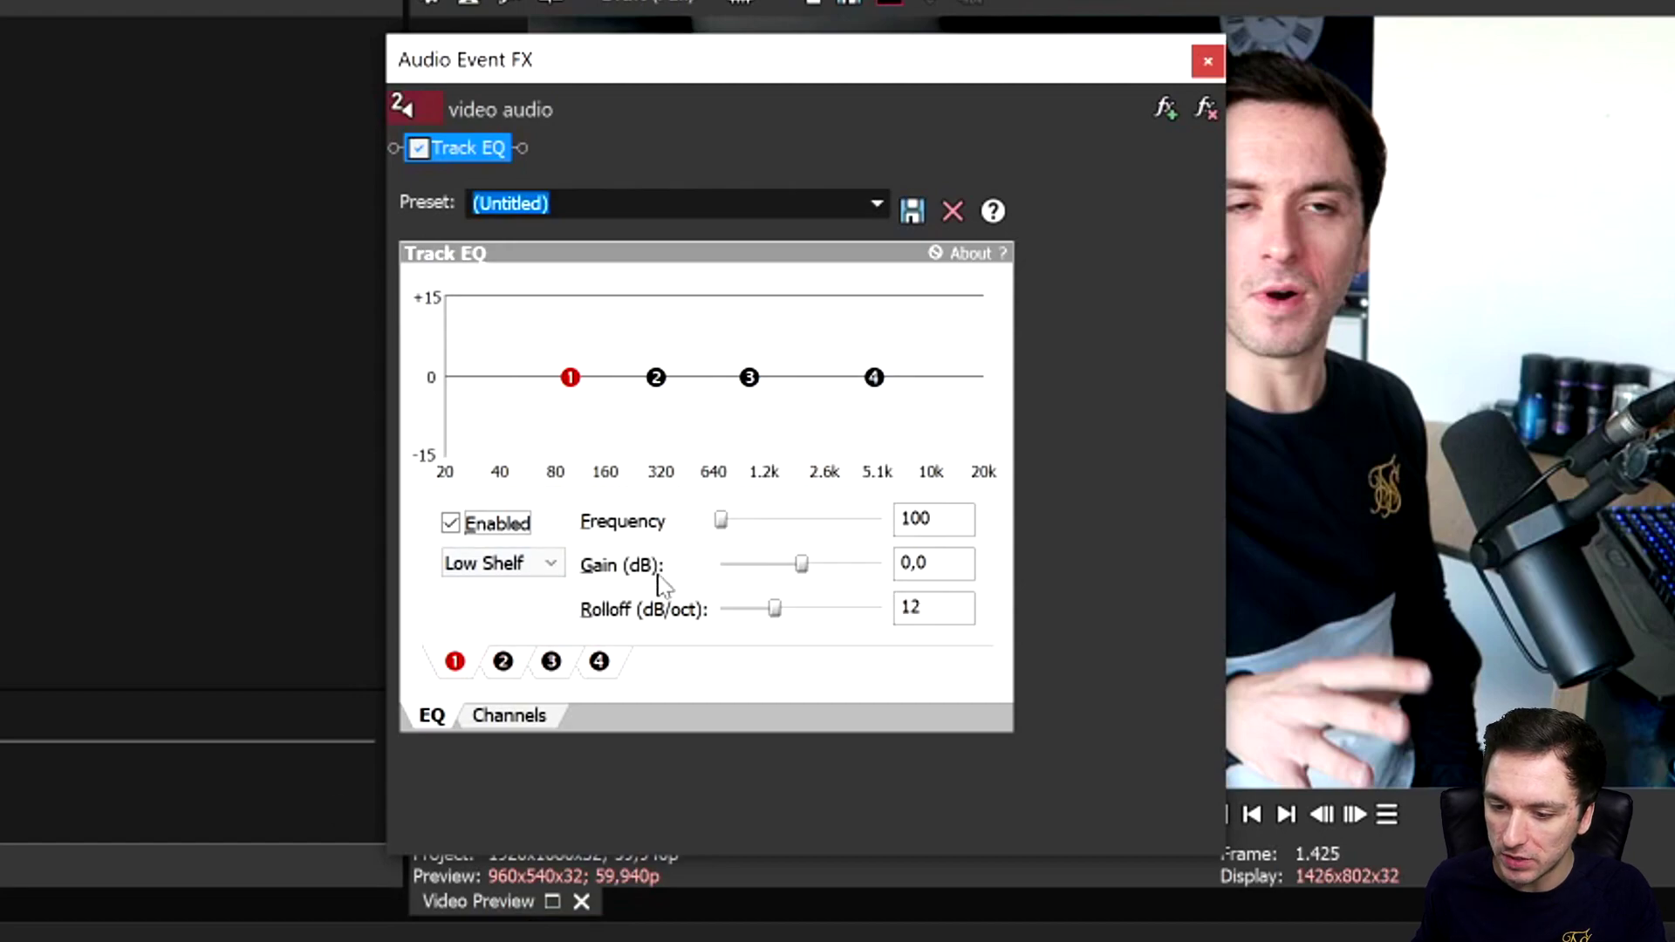
# Raise Track EQ band 1's low shelf to 46 Hz, +10.7 dB, then bypass the EQ and disable the band.
pyautogui.click(501, 668)
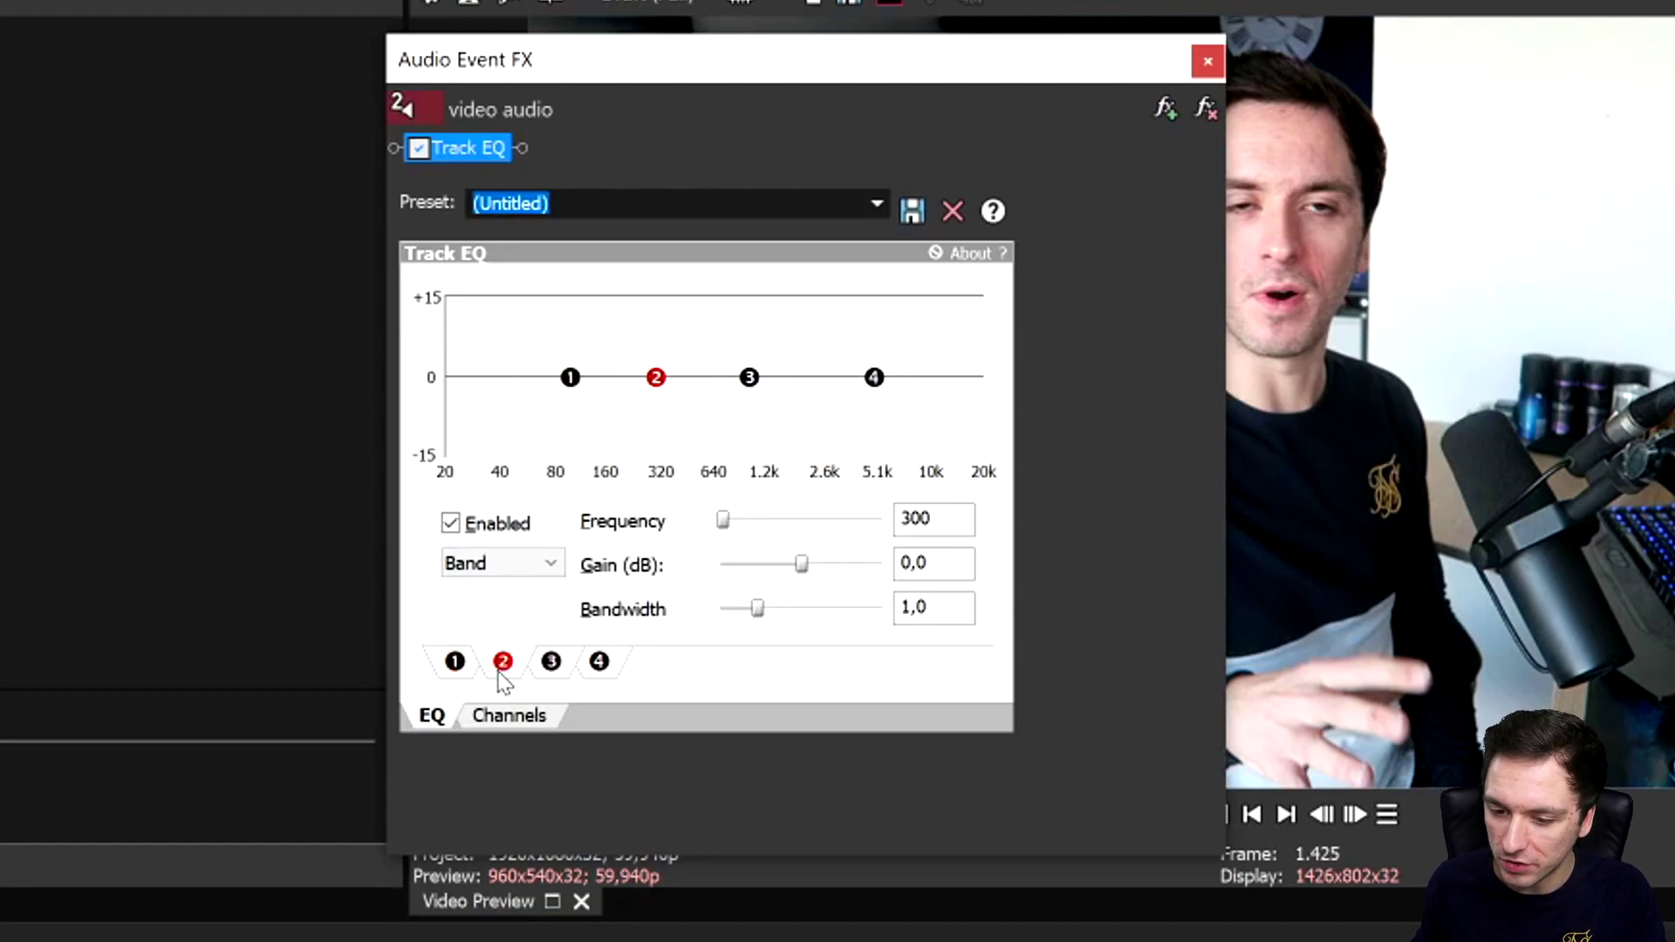
pyautogui.click(447, 667)
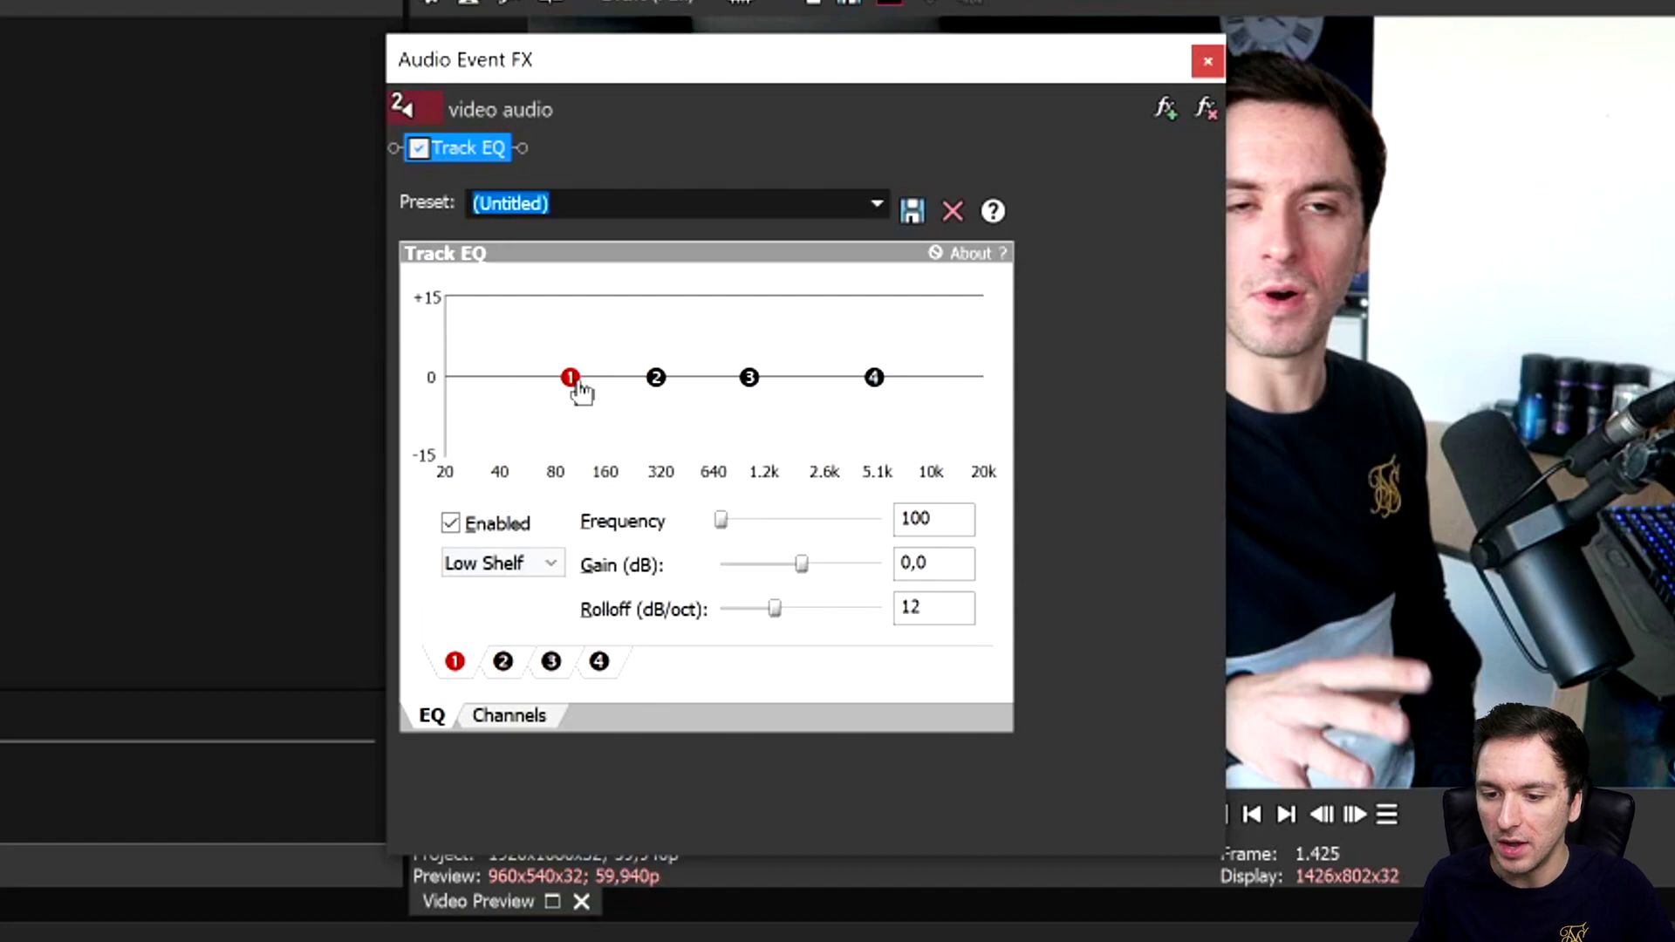
pyautogui.moveTo(576, 387); pyautogui.dragTo(505, 348)
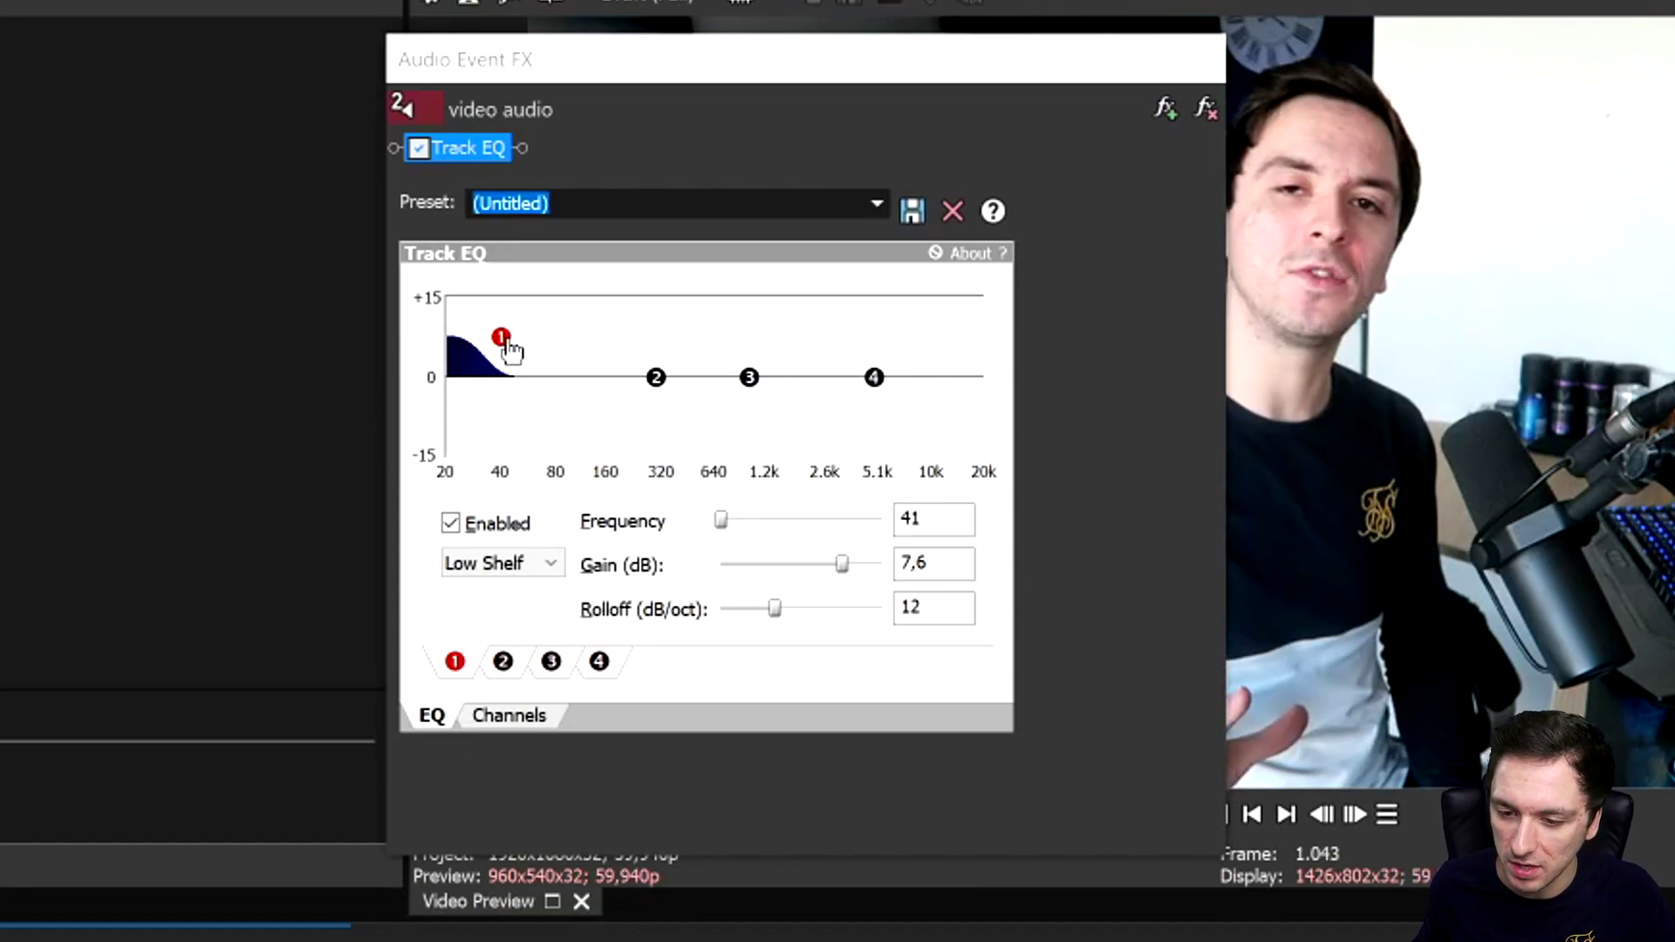
pyautogui.moveTo(508, 347); pyautogui.dragTo(514, 324)
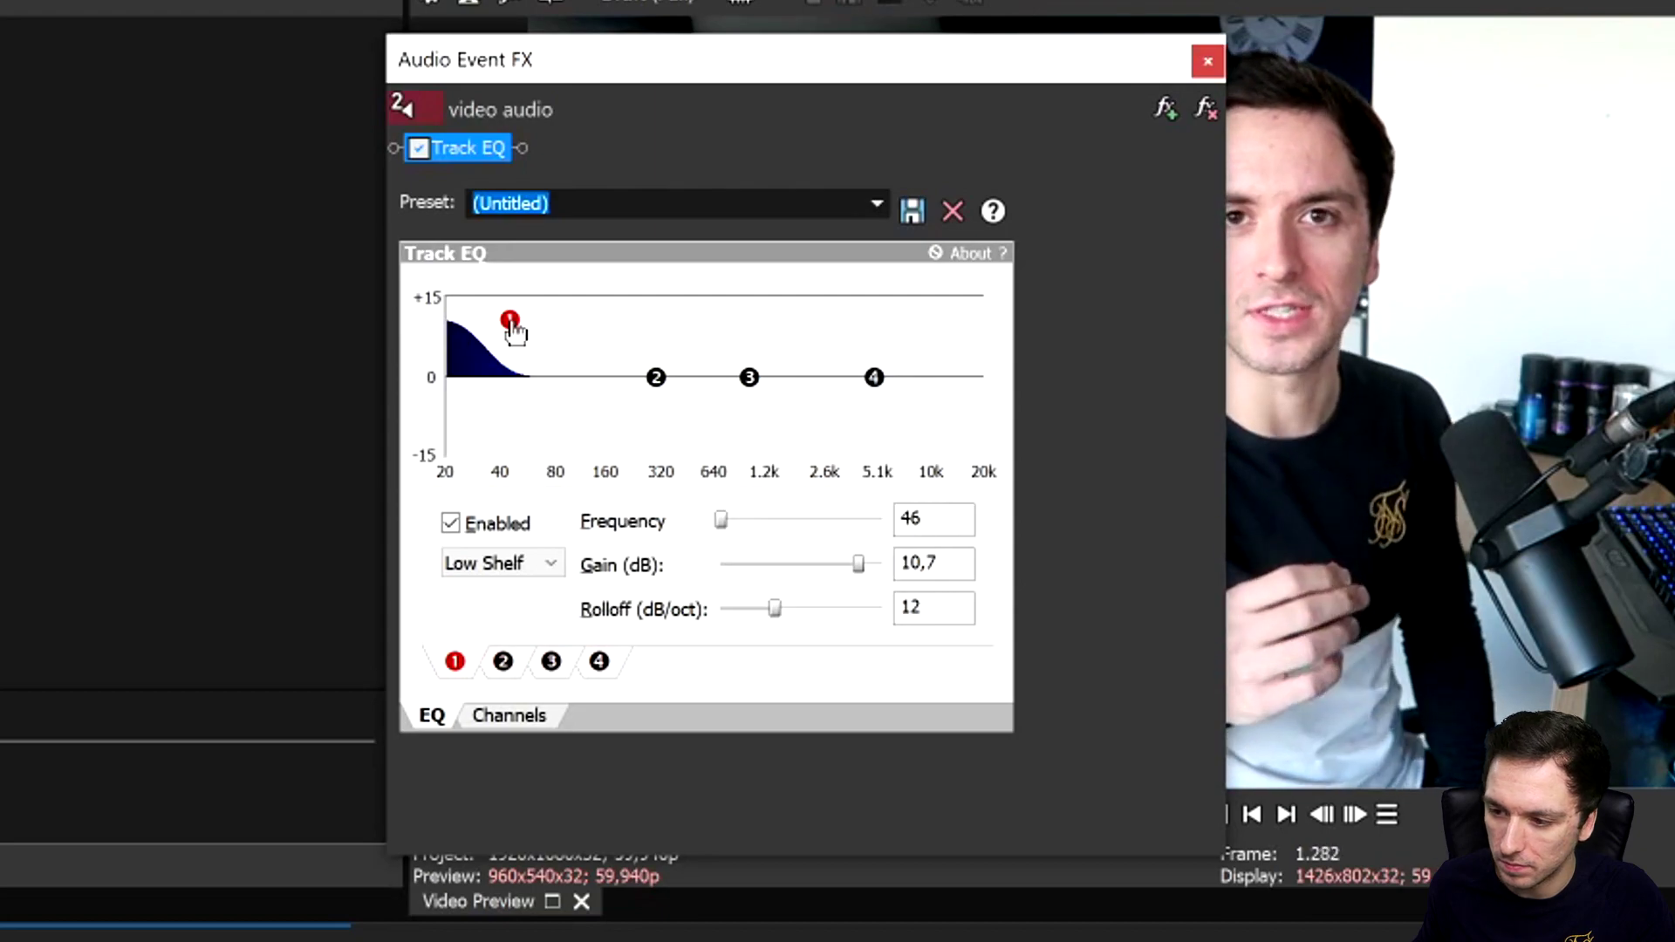
pyautogui.click(417, 148)
pyautogui.click(416, 149)
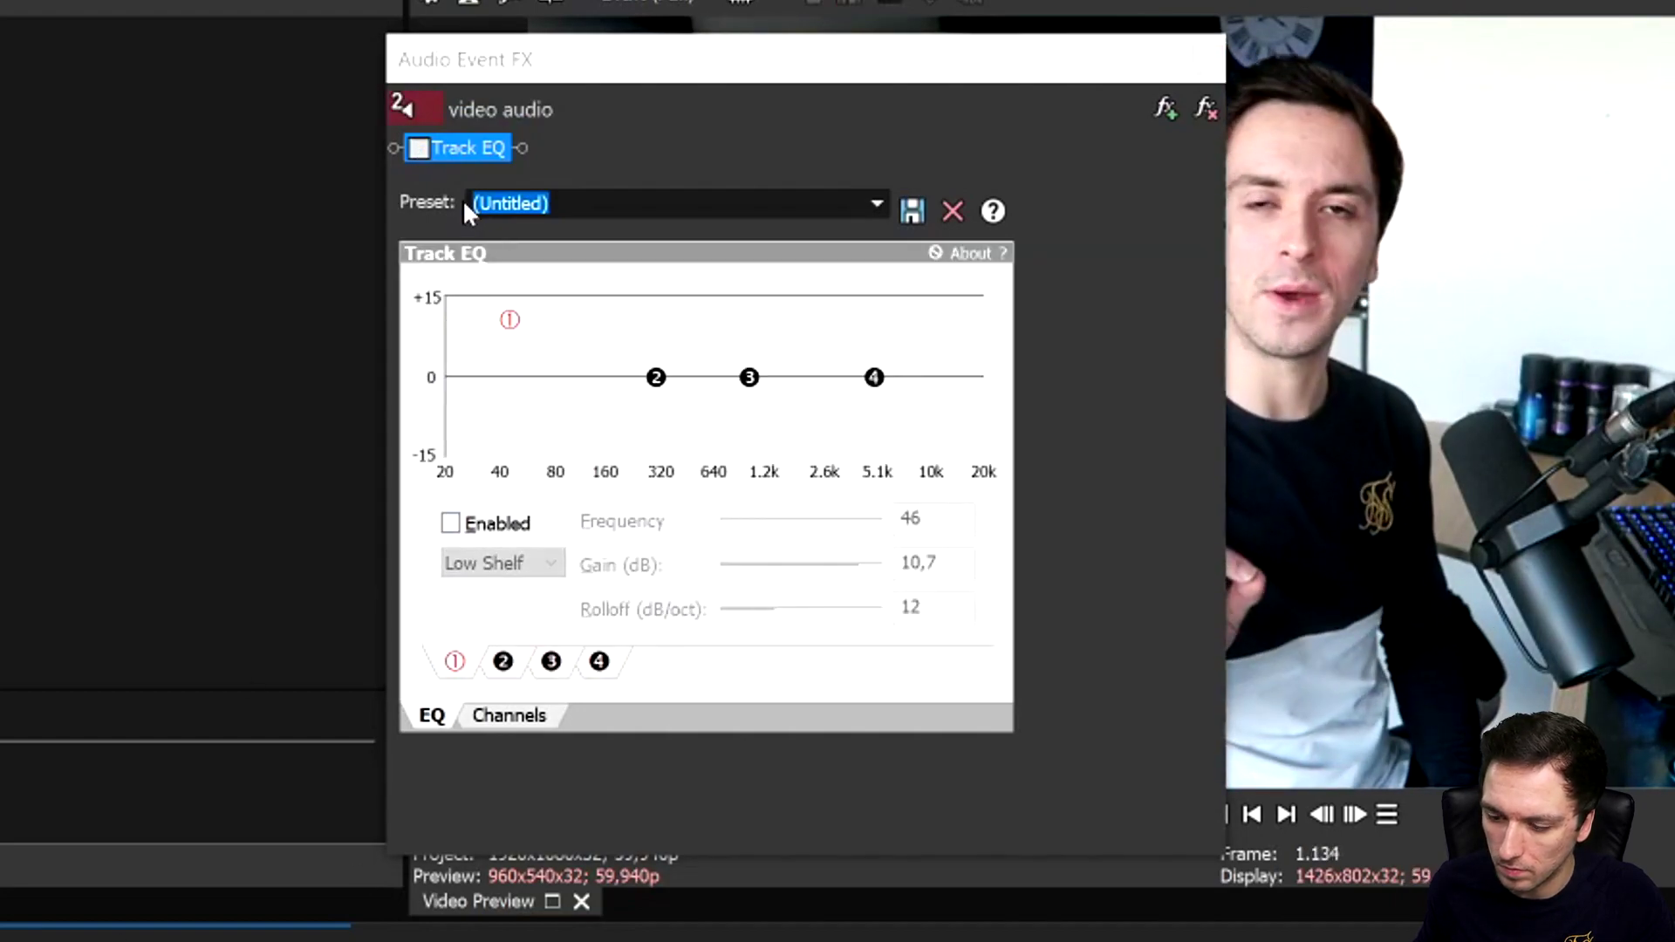
# Re-enable Track EQ, lift band 4 as a high shelf near 11 kHz, and settle band 3 at +2.1 dB near 1.5 kHz.
pyautogui.click(419, 150)
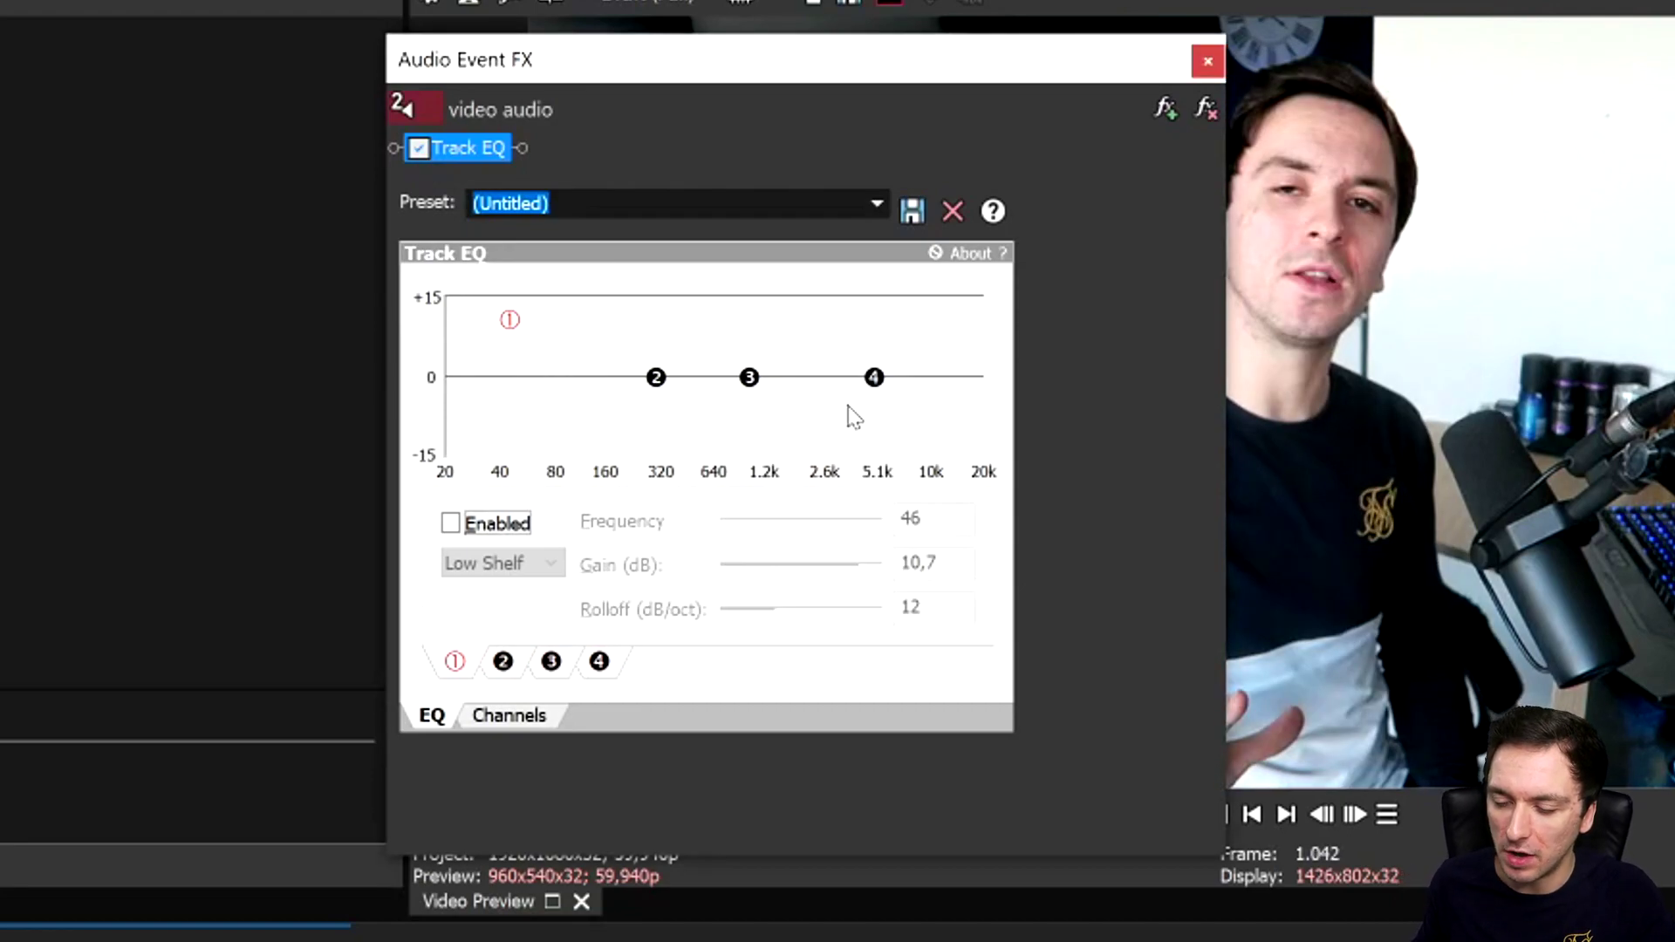
pyautogui.moveTo(874, 384); pyautogui.dragTo(942, 343)
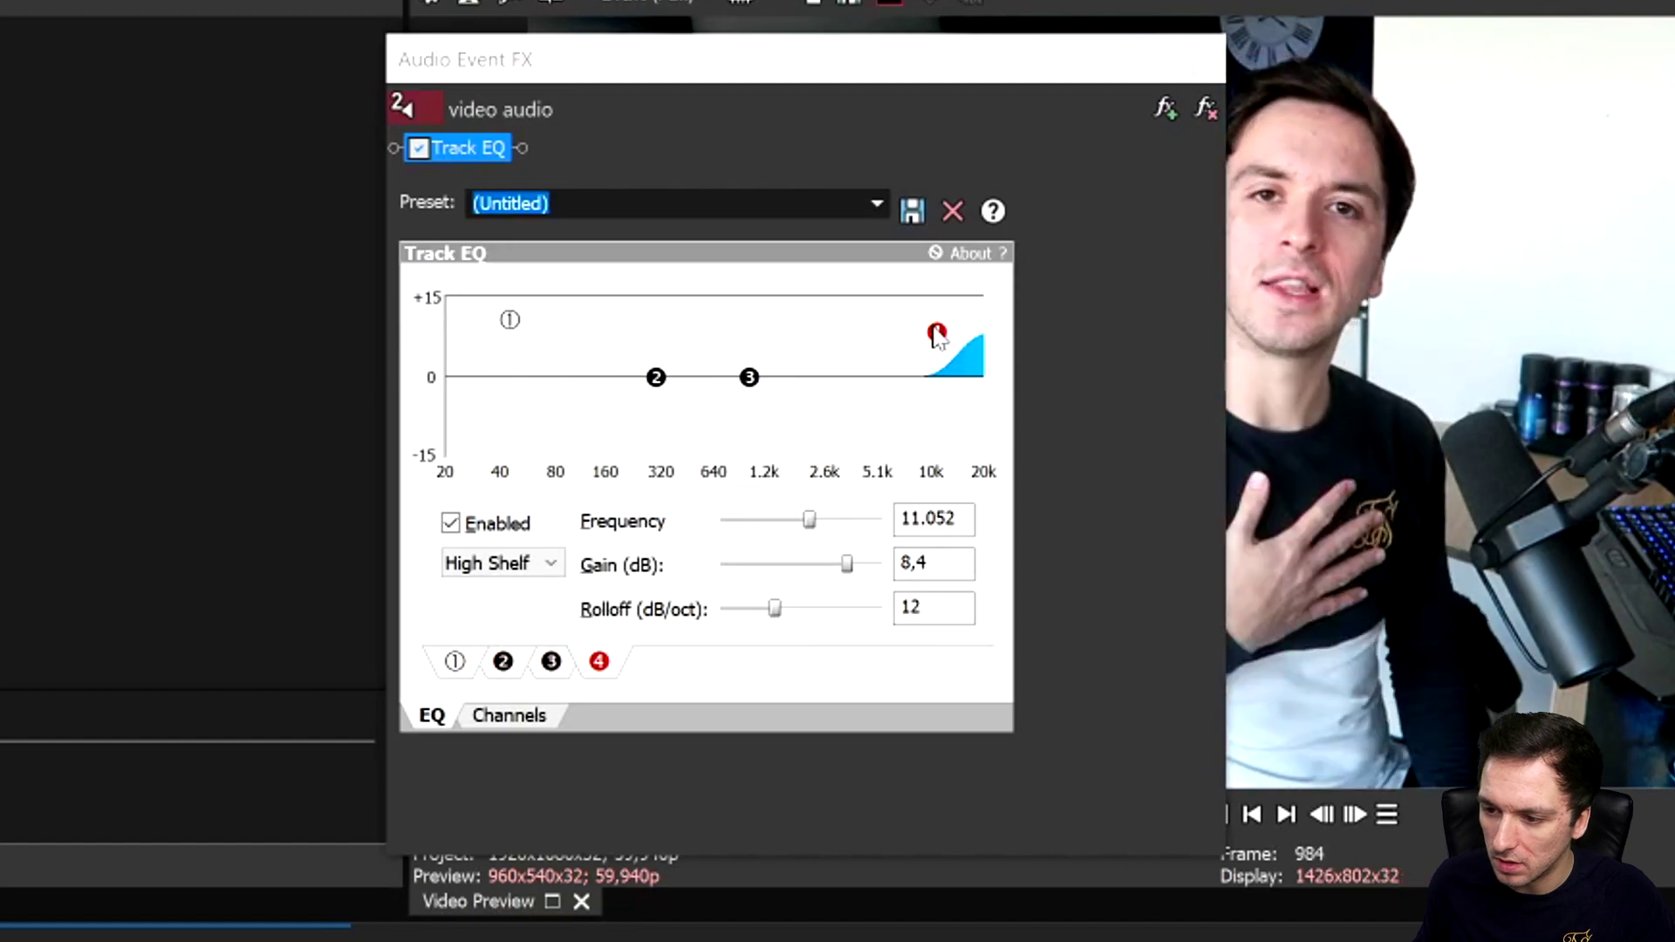
pyautogui.moveTo(750, 379); pyautogui.dragTo(776, 331)
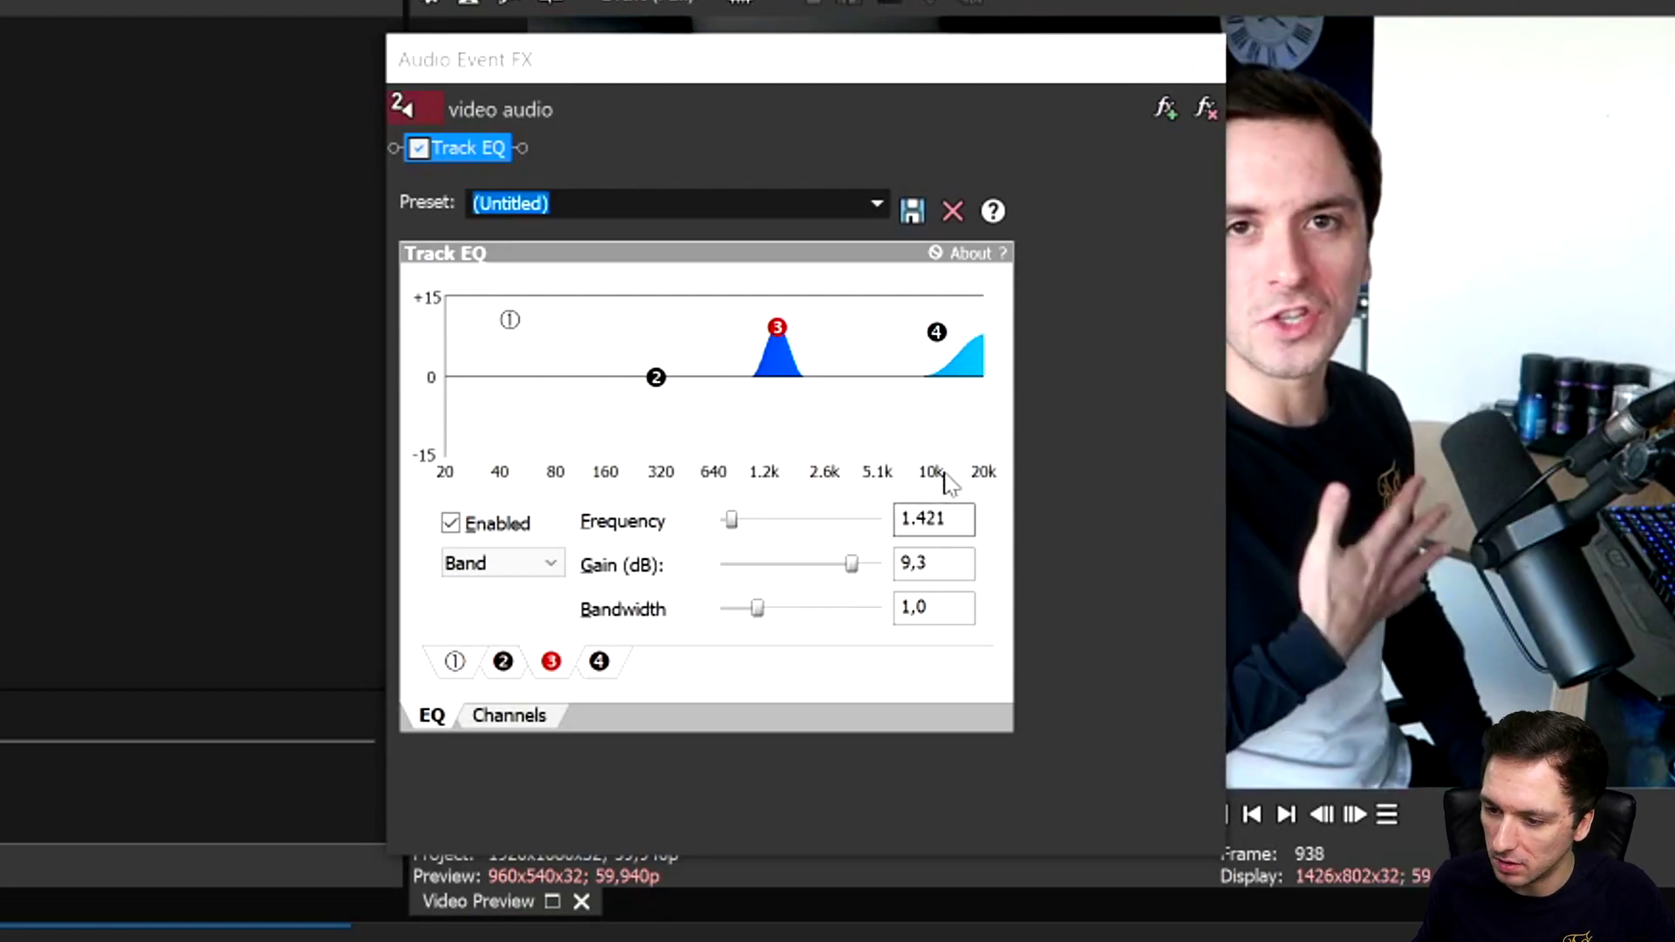
pyautogui.moveTo(776, 330); pyautogui.dragTo(620, 523)
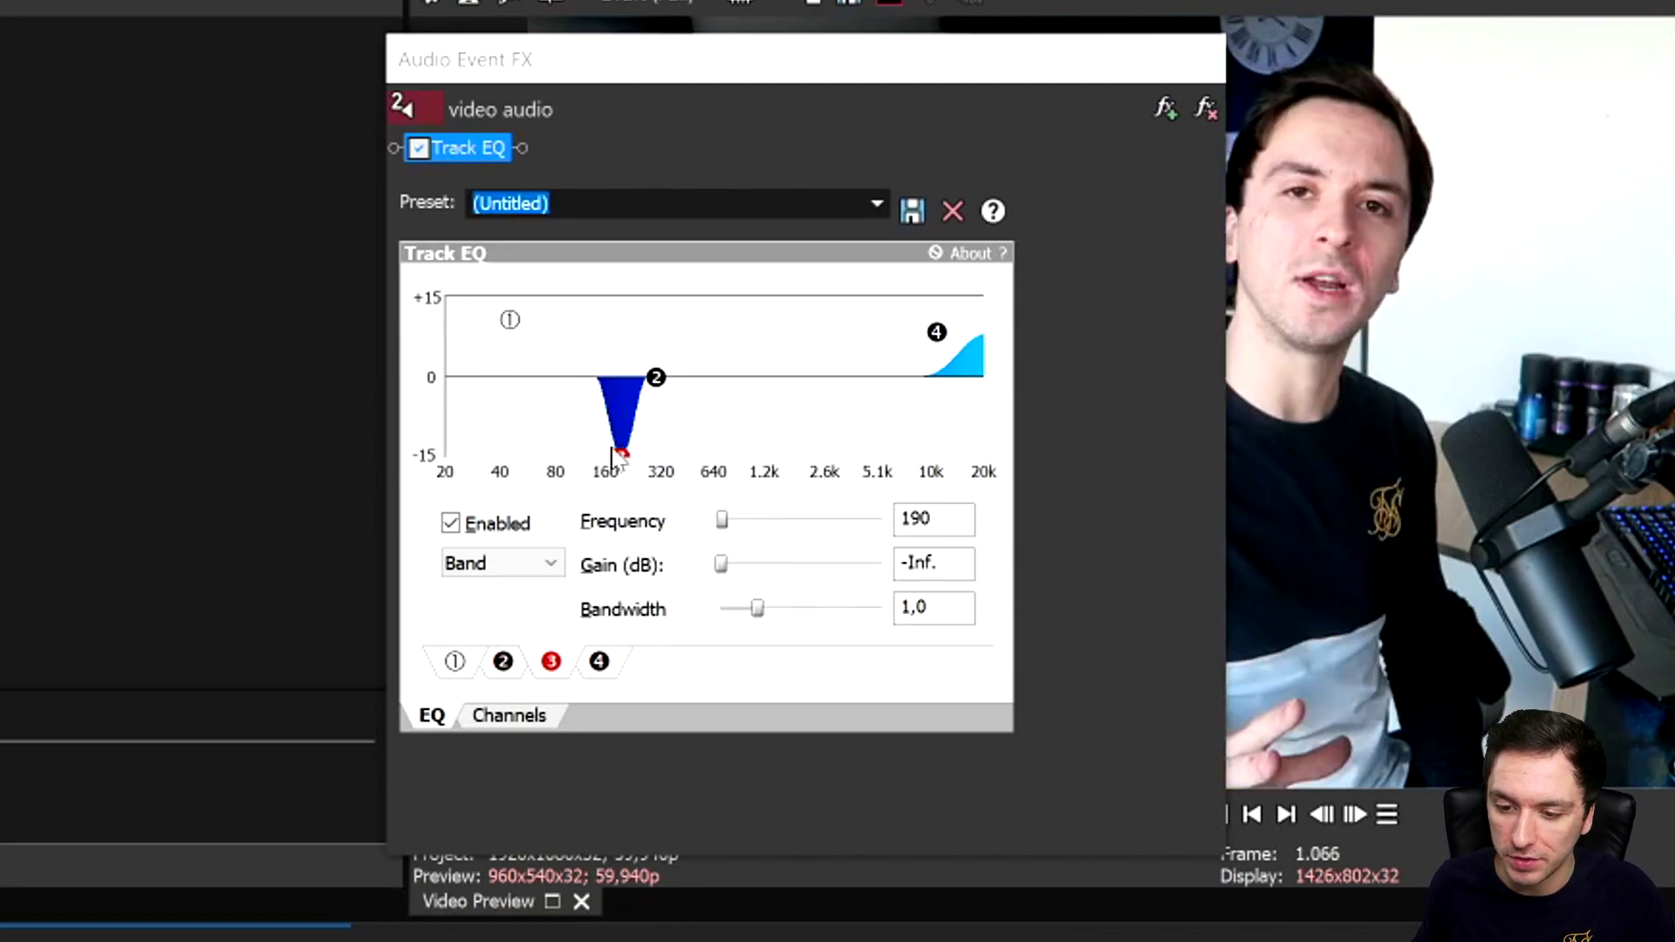
pyautogui.moveTo(620, 457); pyautogui.dragTo(611, 315)
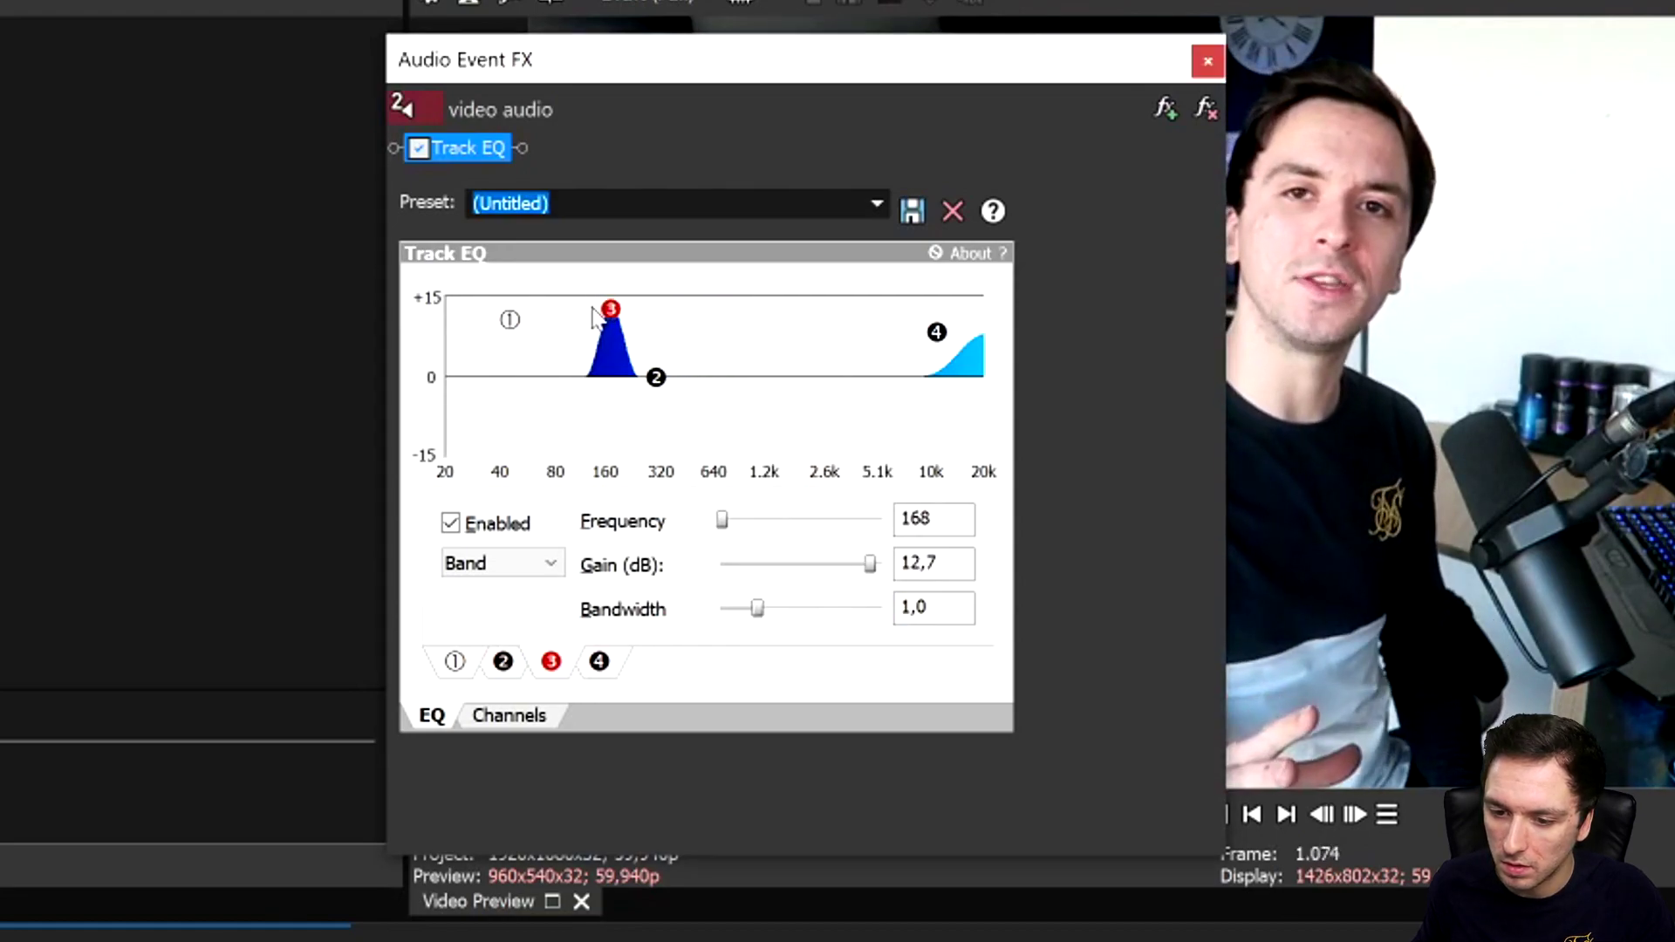
pyautogui.moveTo(610, 312); pyautogui.dragTo(788, 378)
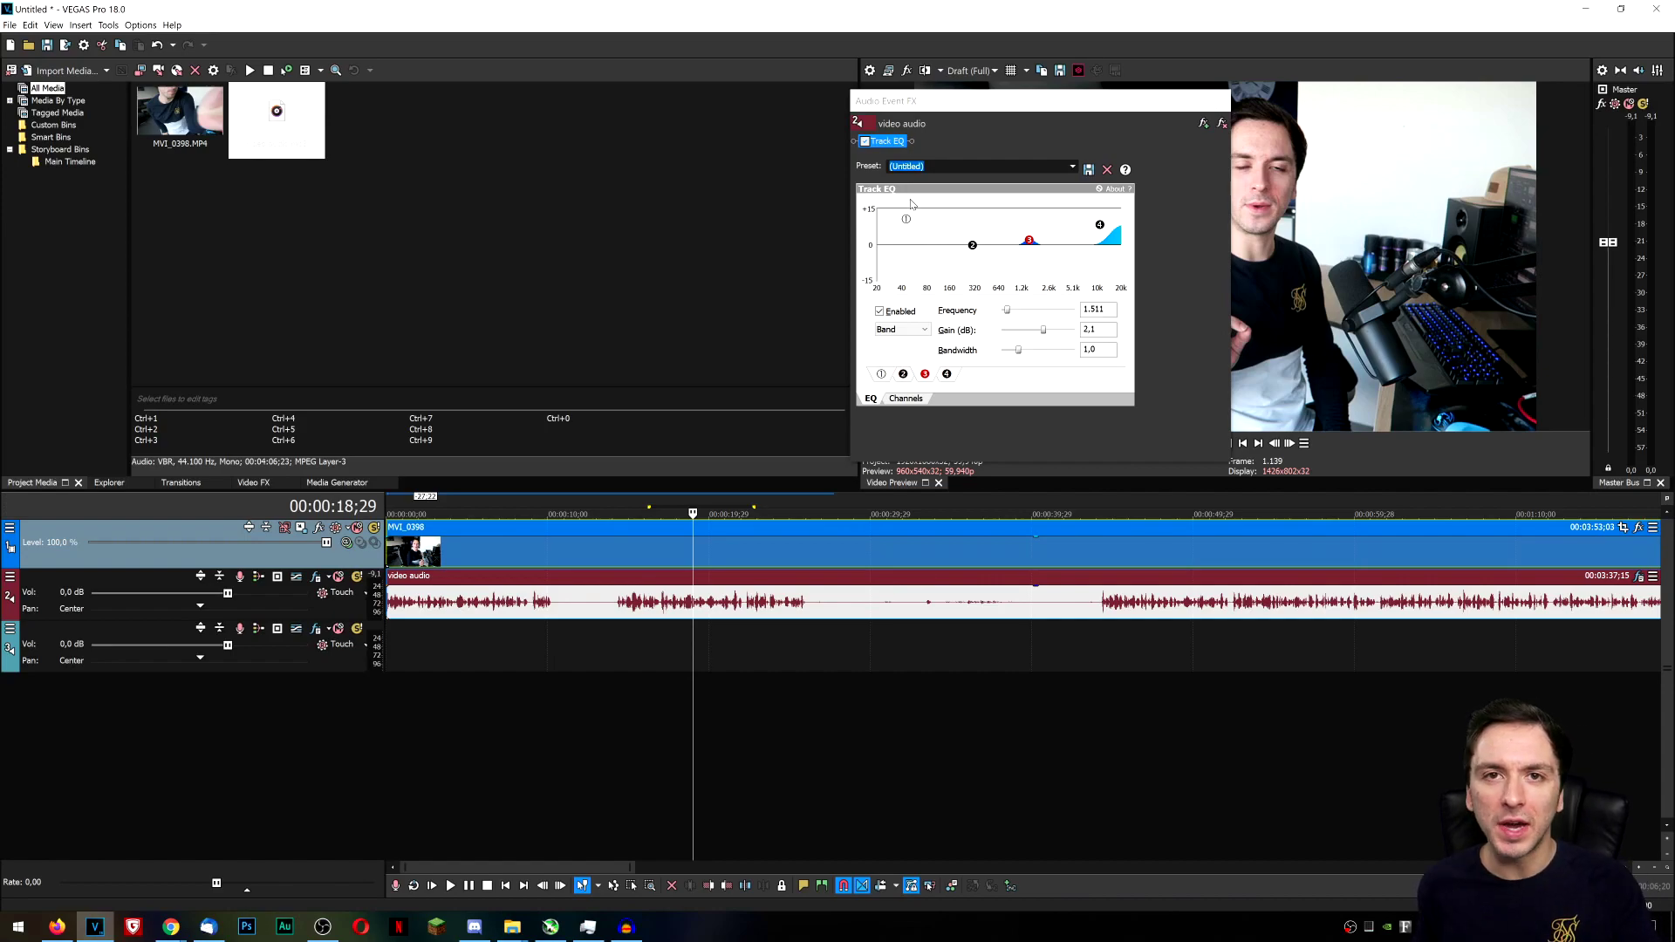
# Append Soundtoys EchoBoy after Track EQ in the event FX chain at its Default preset.
pyautogui.click(864, 142)
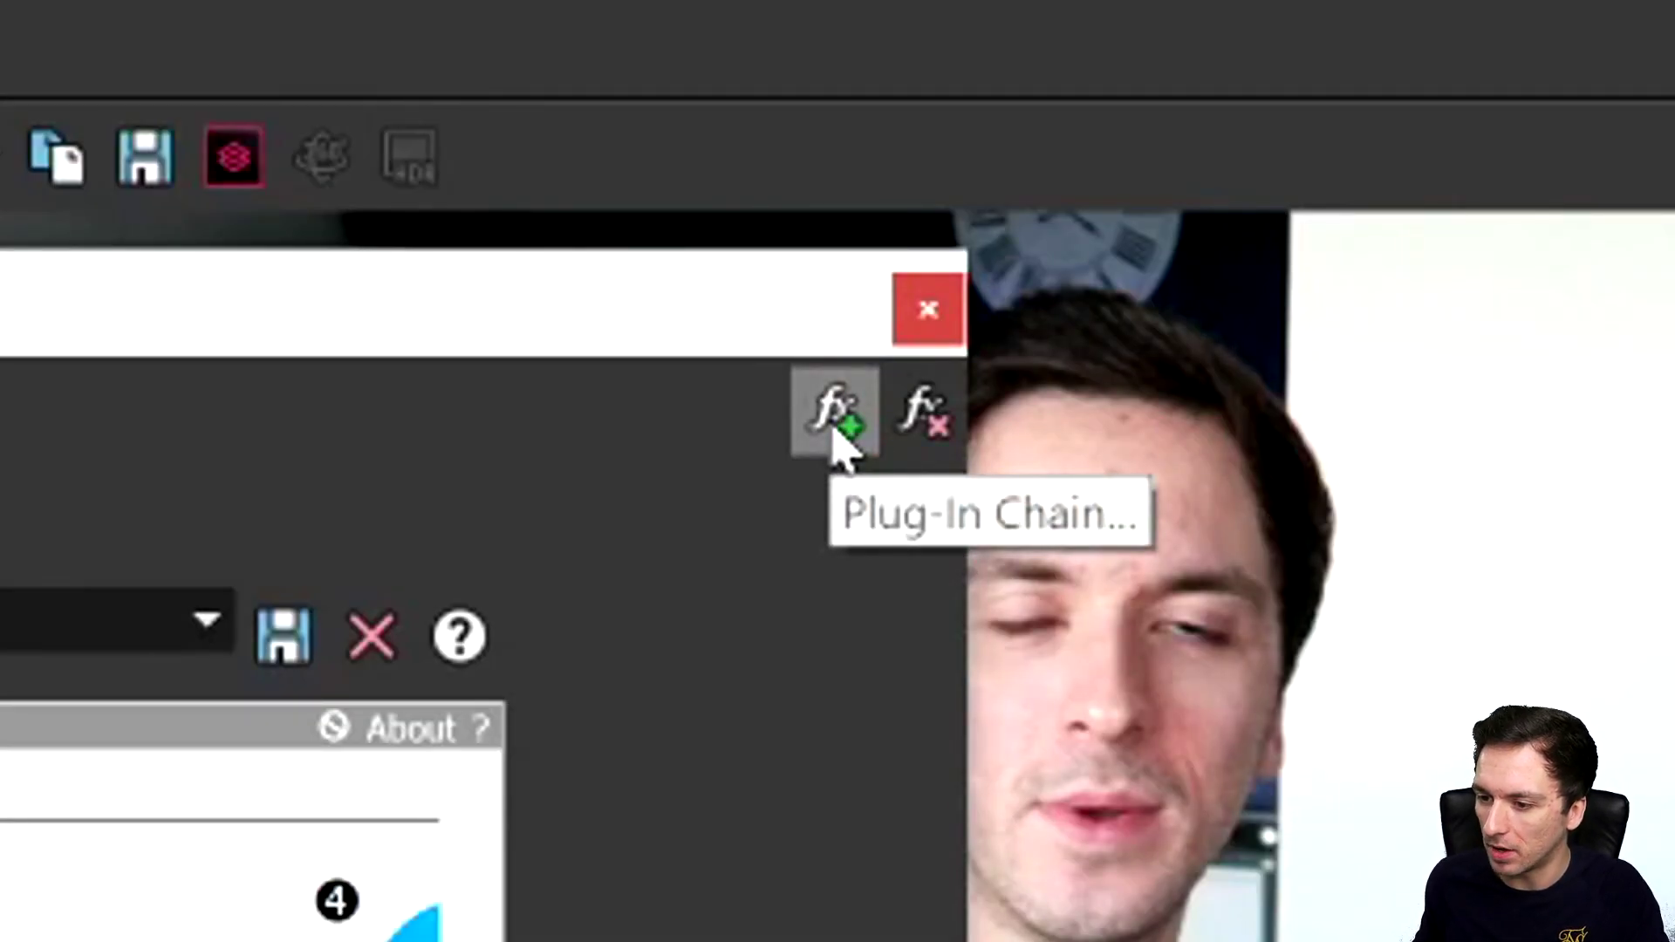
pyautogui.click(835, 412)
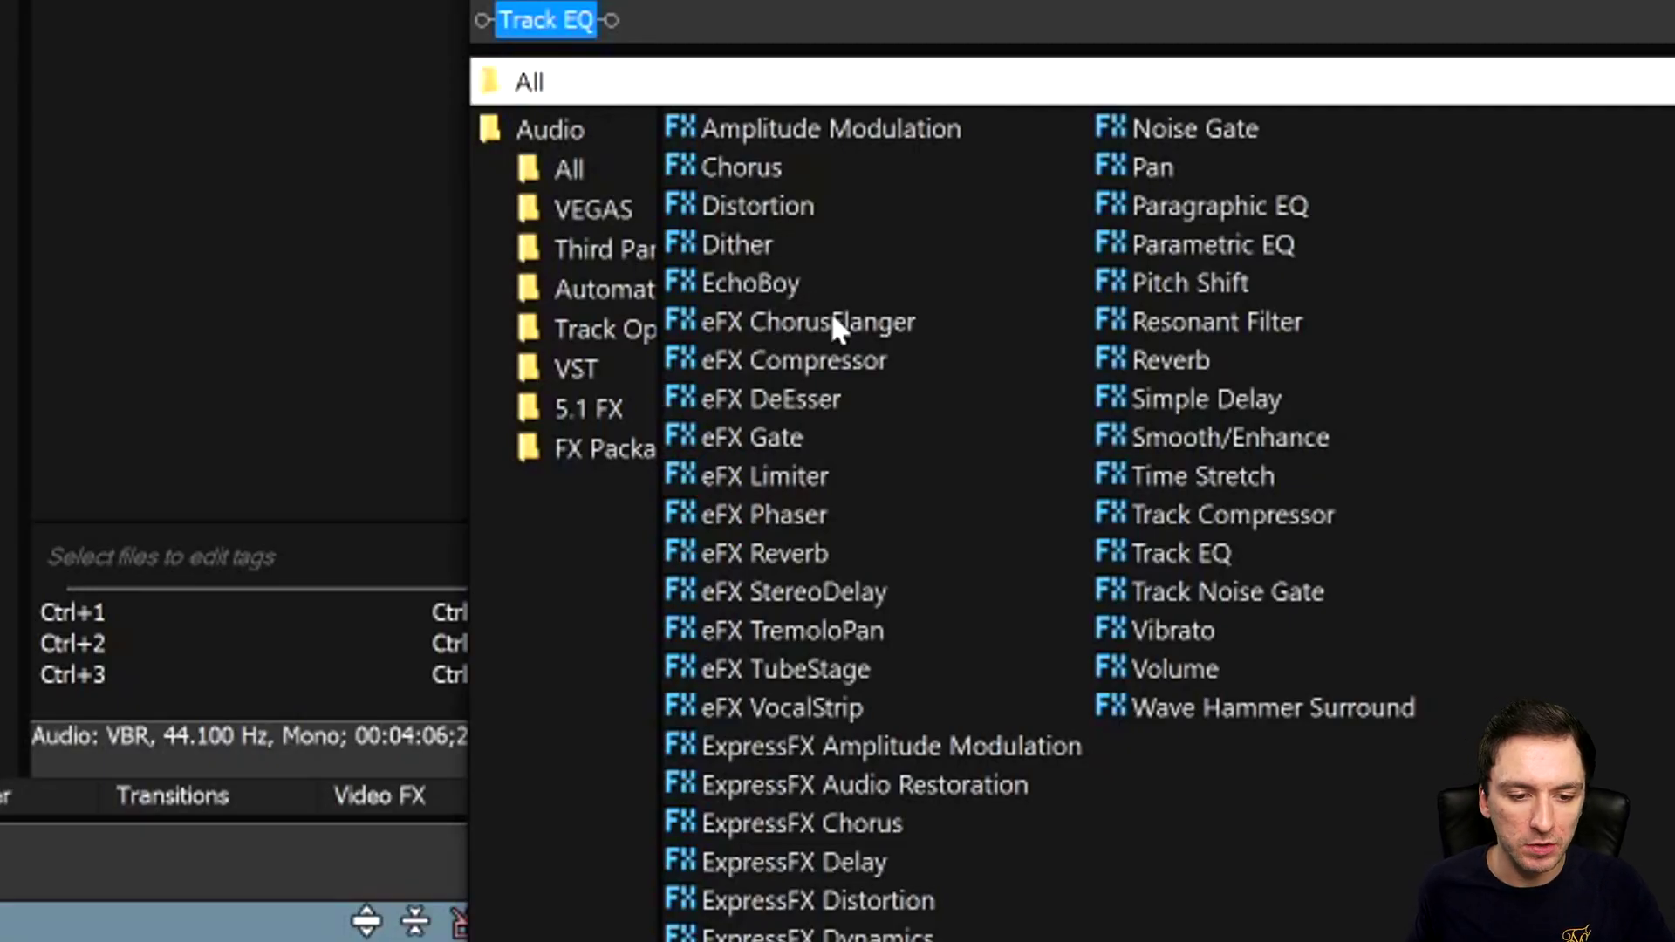
pyautogui.click(764, 278)
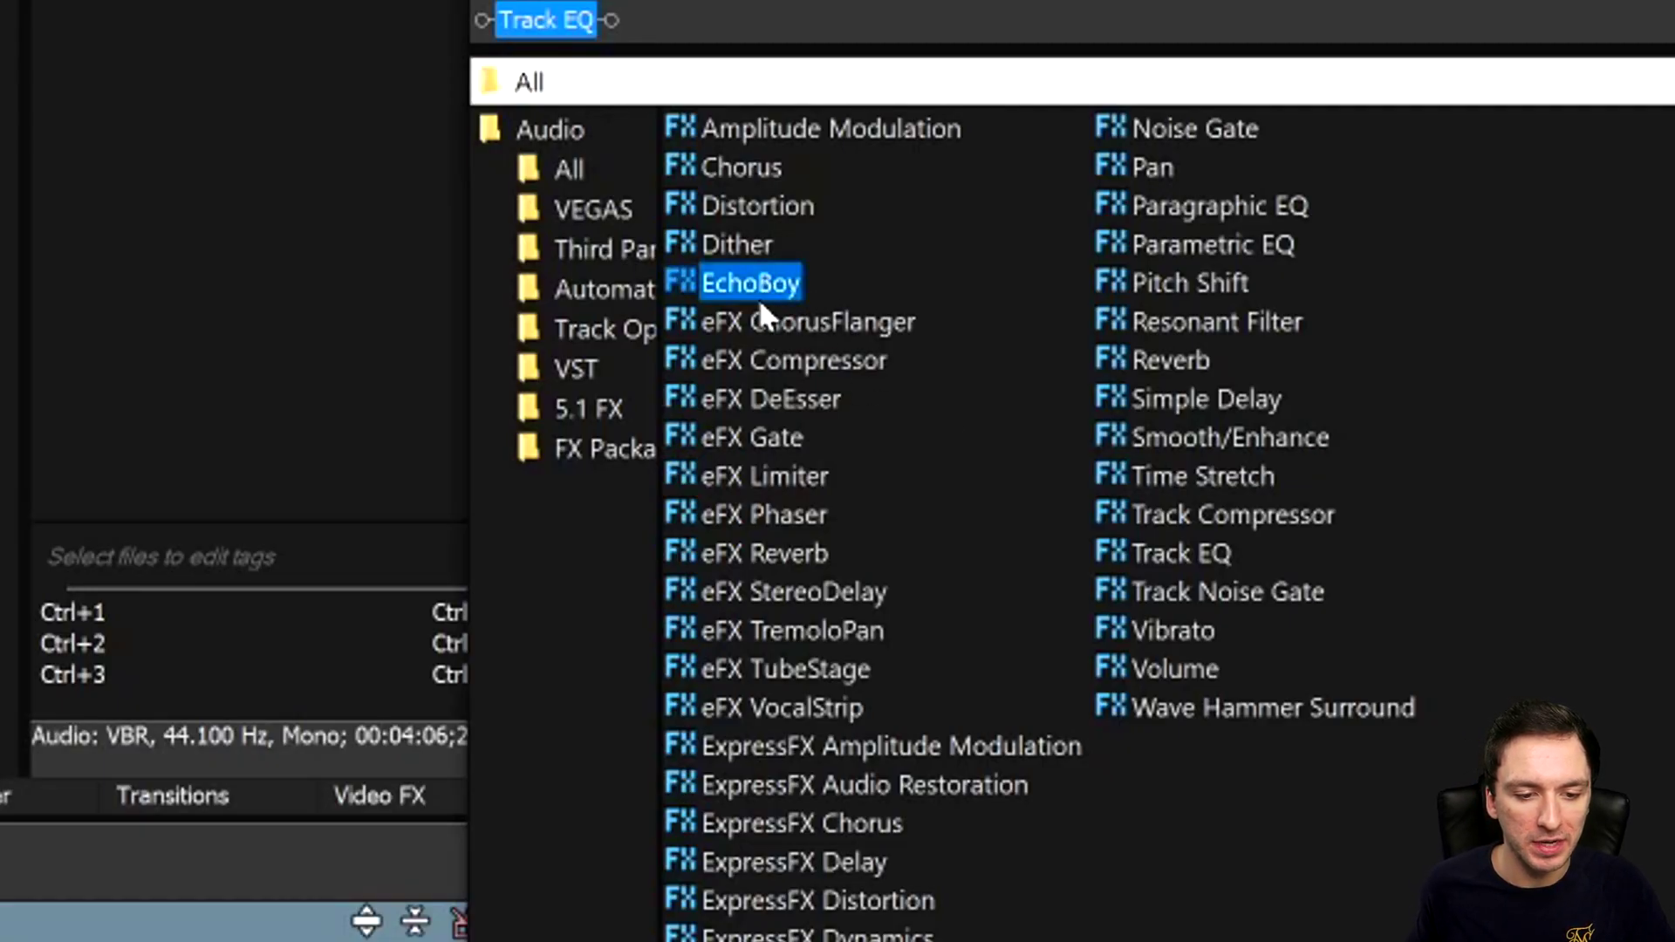
pyautogui.click(829, 456)
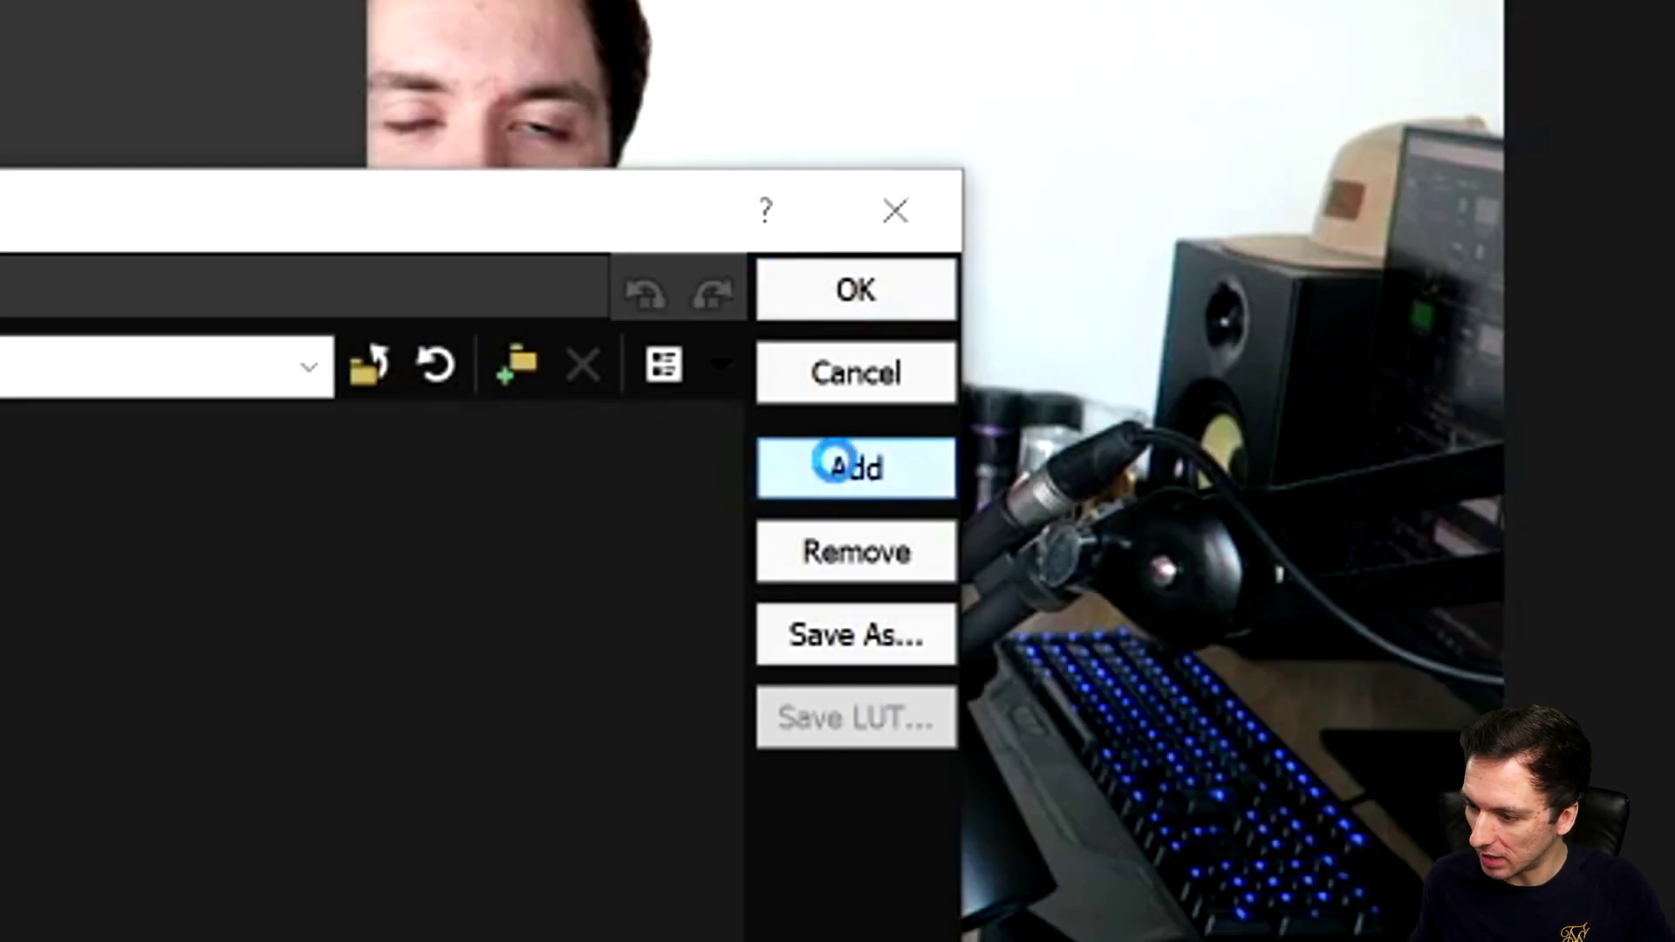
pyautogui.click(855, 292)
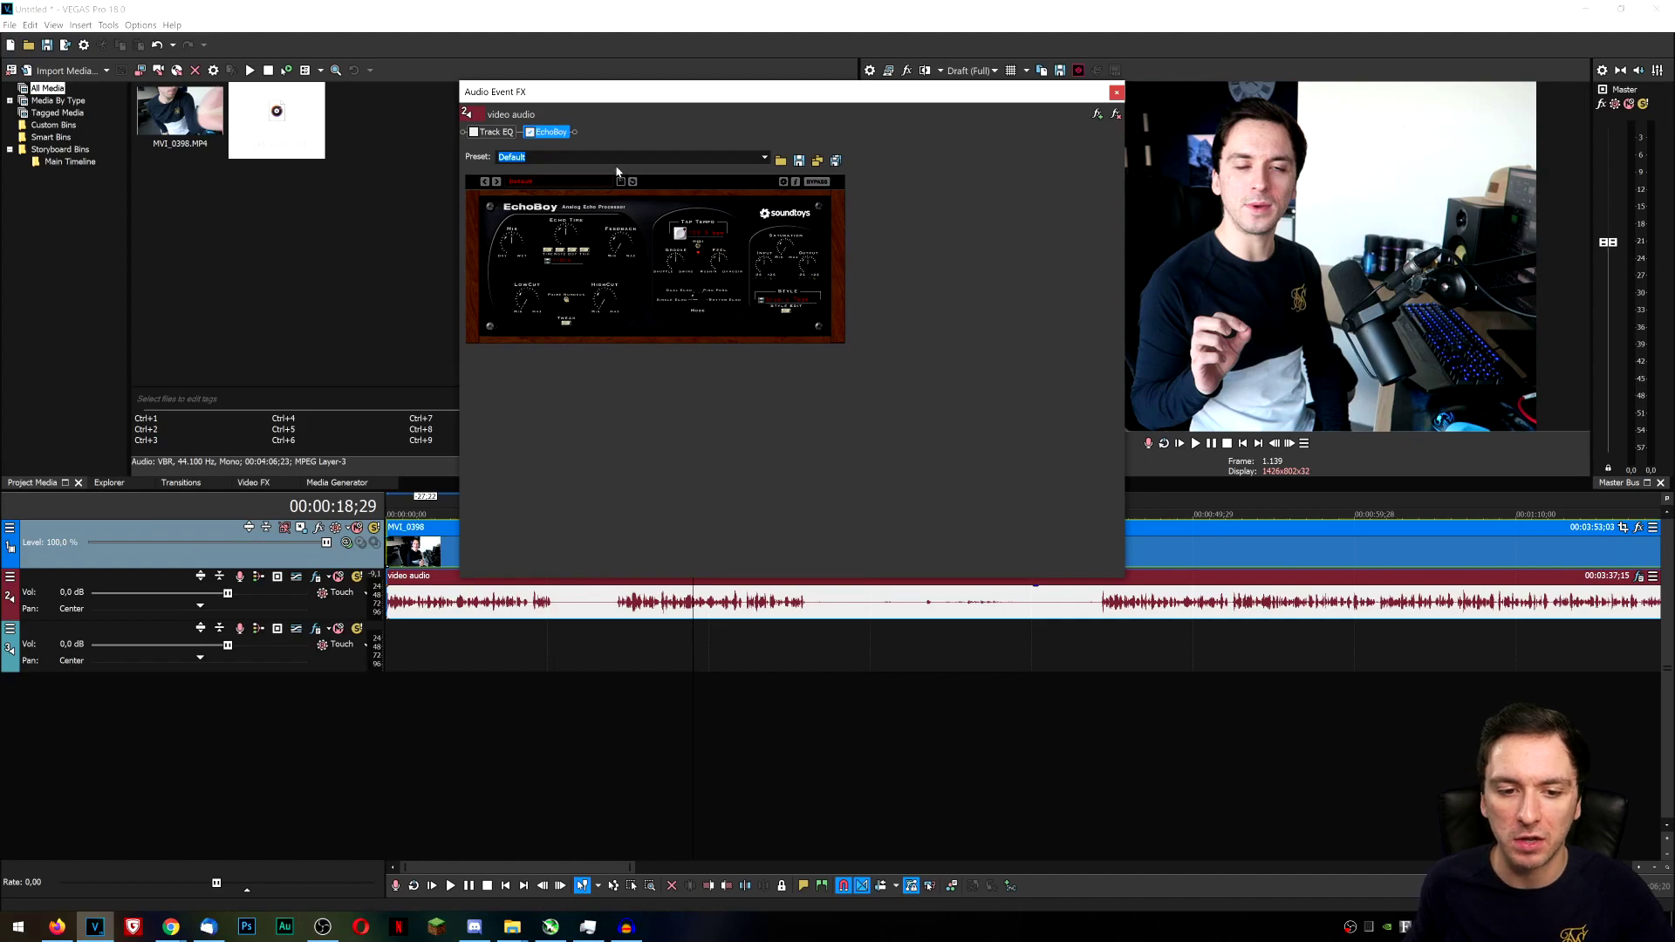
pyautogui.moveTo(681, 93); pyautogui.dragTo(981, 365)
# Select a section of the voice audio on the timeline and turn on Loop Playback.
pyautogui.click(697, 500)
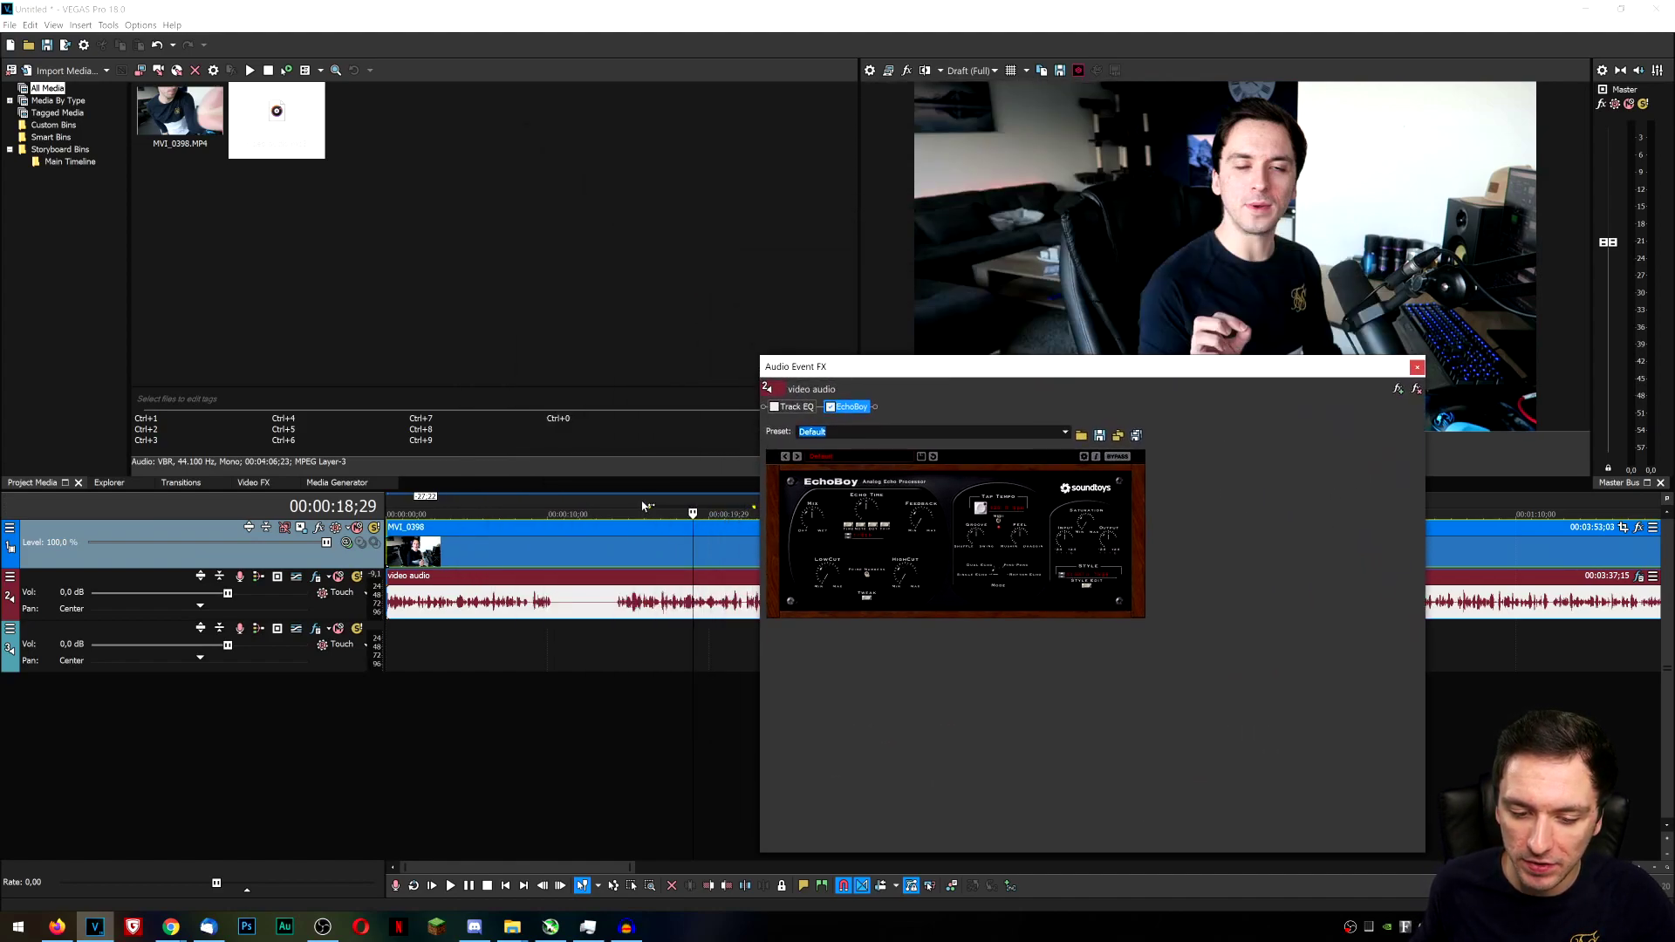
pyautogui.moveTo(697, 500); pyautogui.dragTo(784, 500)
pyautogui.moveTo(977, 366); pyautogui.dragTo(1060, 231)
pyautogui.click(1164, 444)
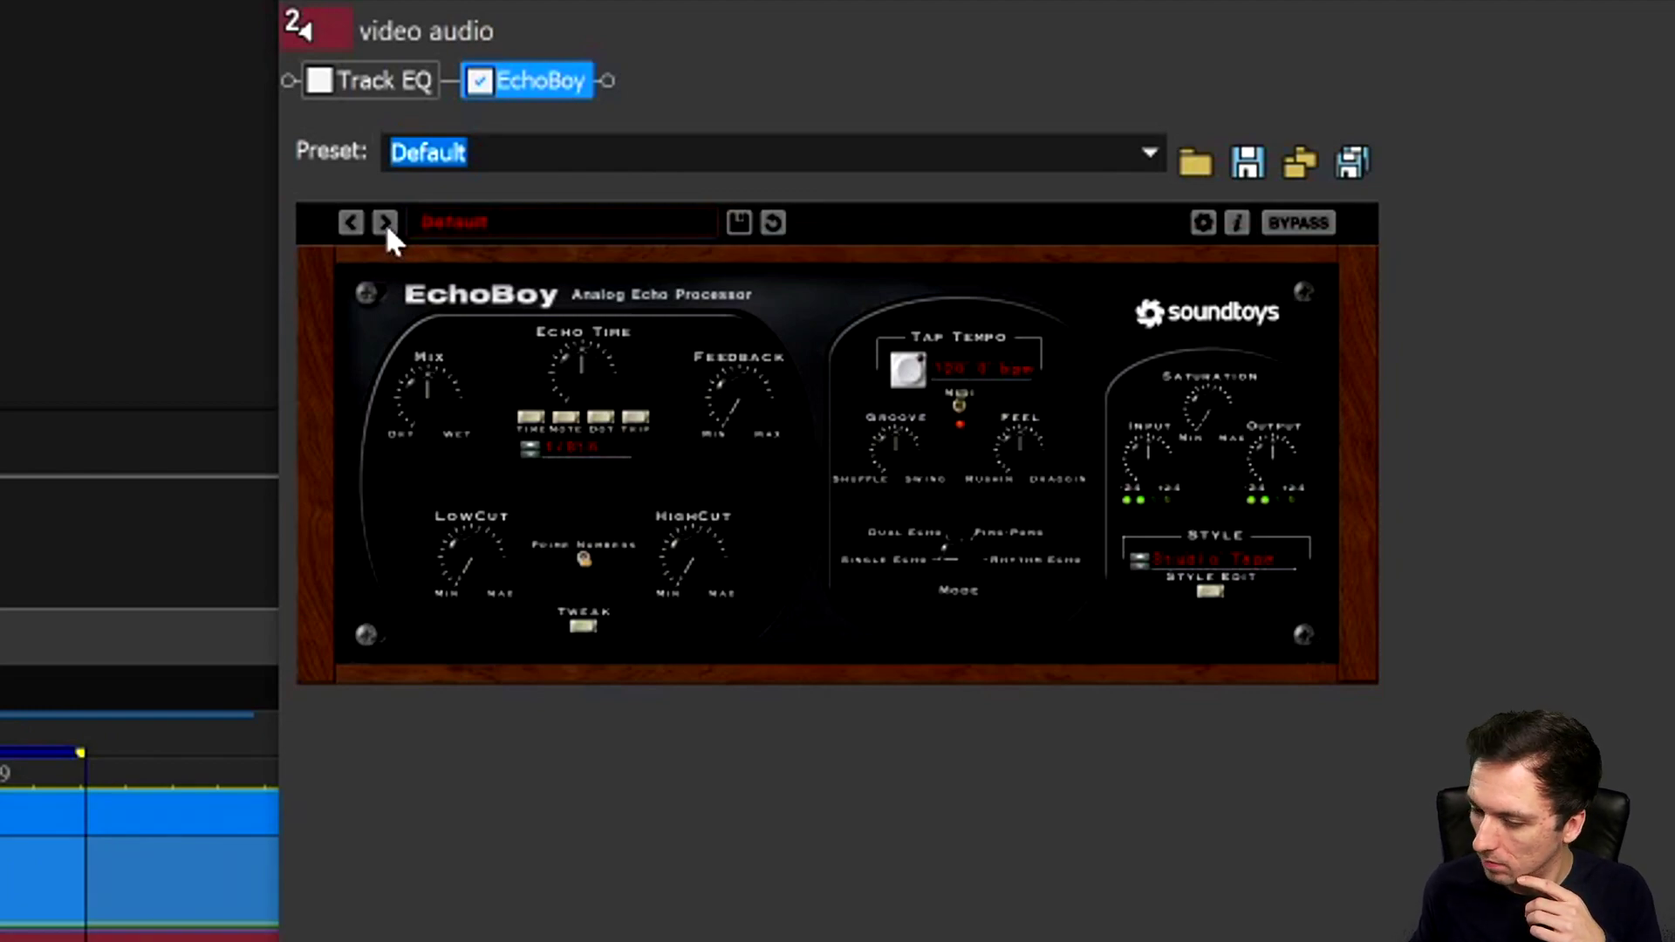
# Audition EchoBoy presets from 15 ips Tape Echo through to Tap Trips Long.
pyautogui.click(385, 222)
pyautogui.click(385, 223)
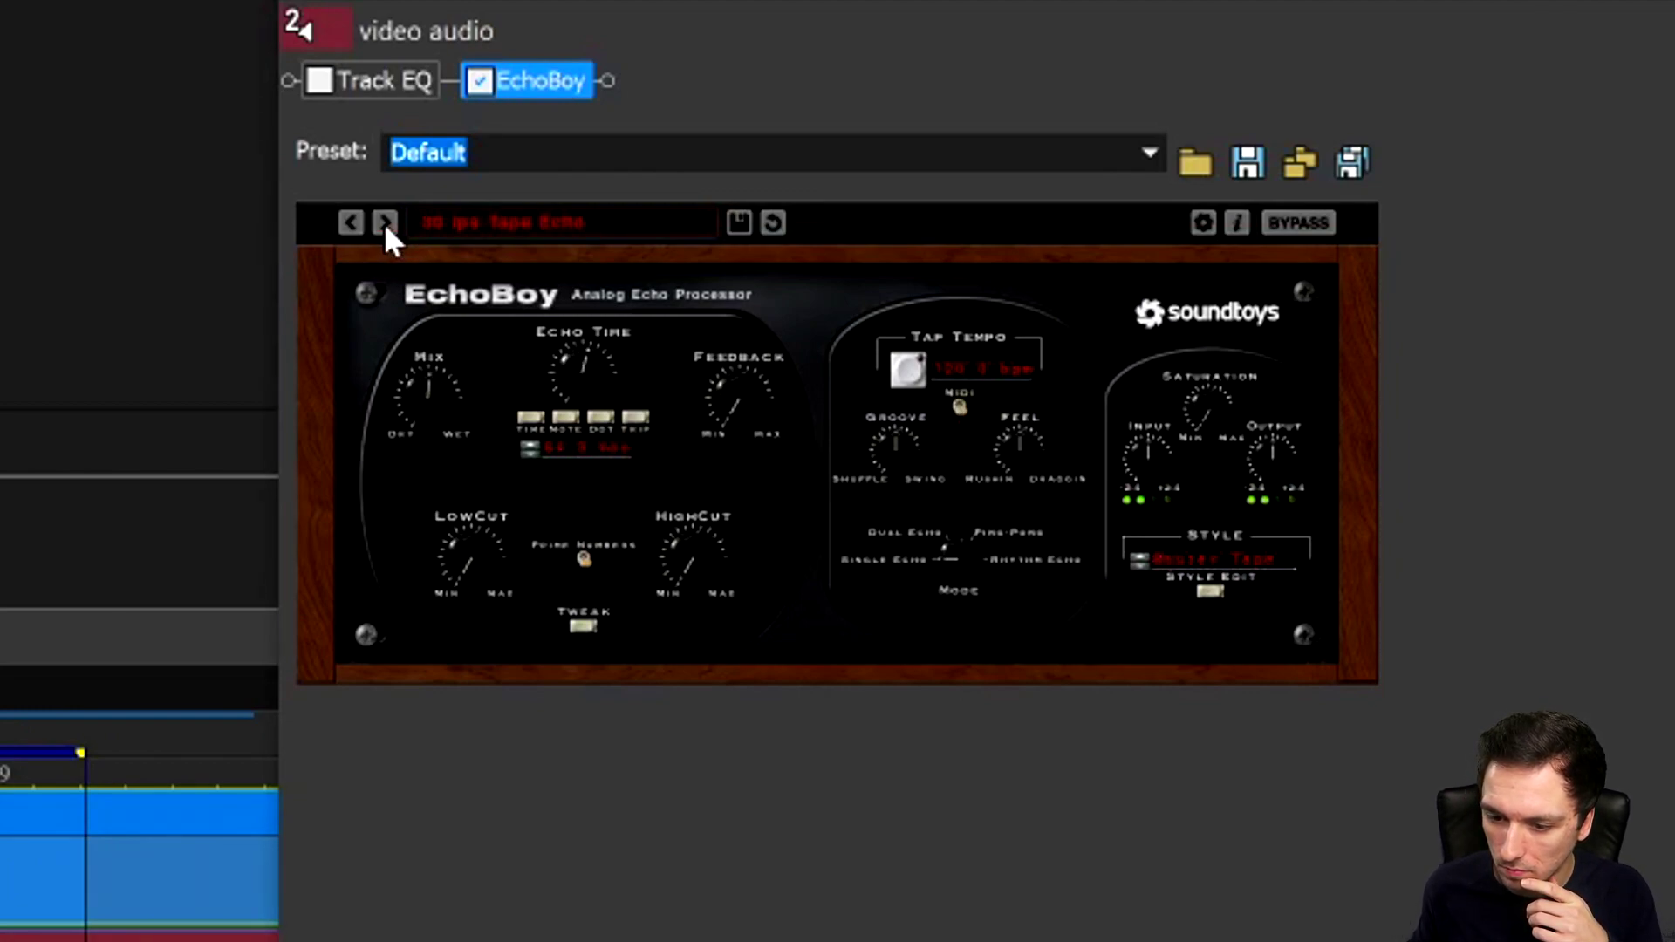
pyautogui.click(385, 222)
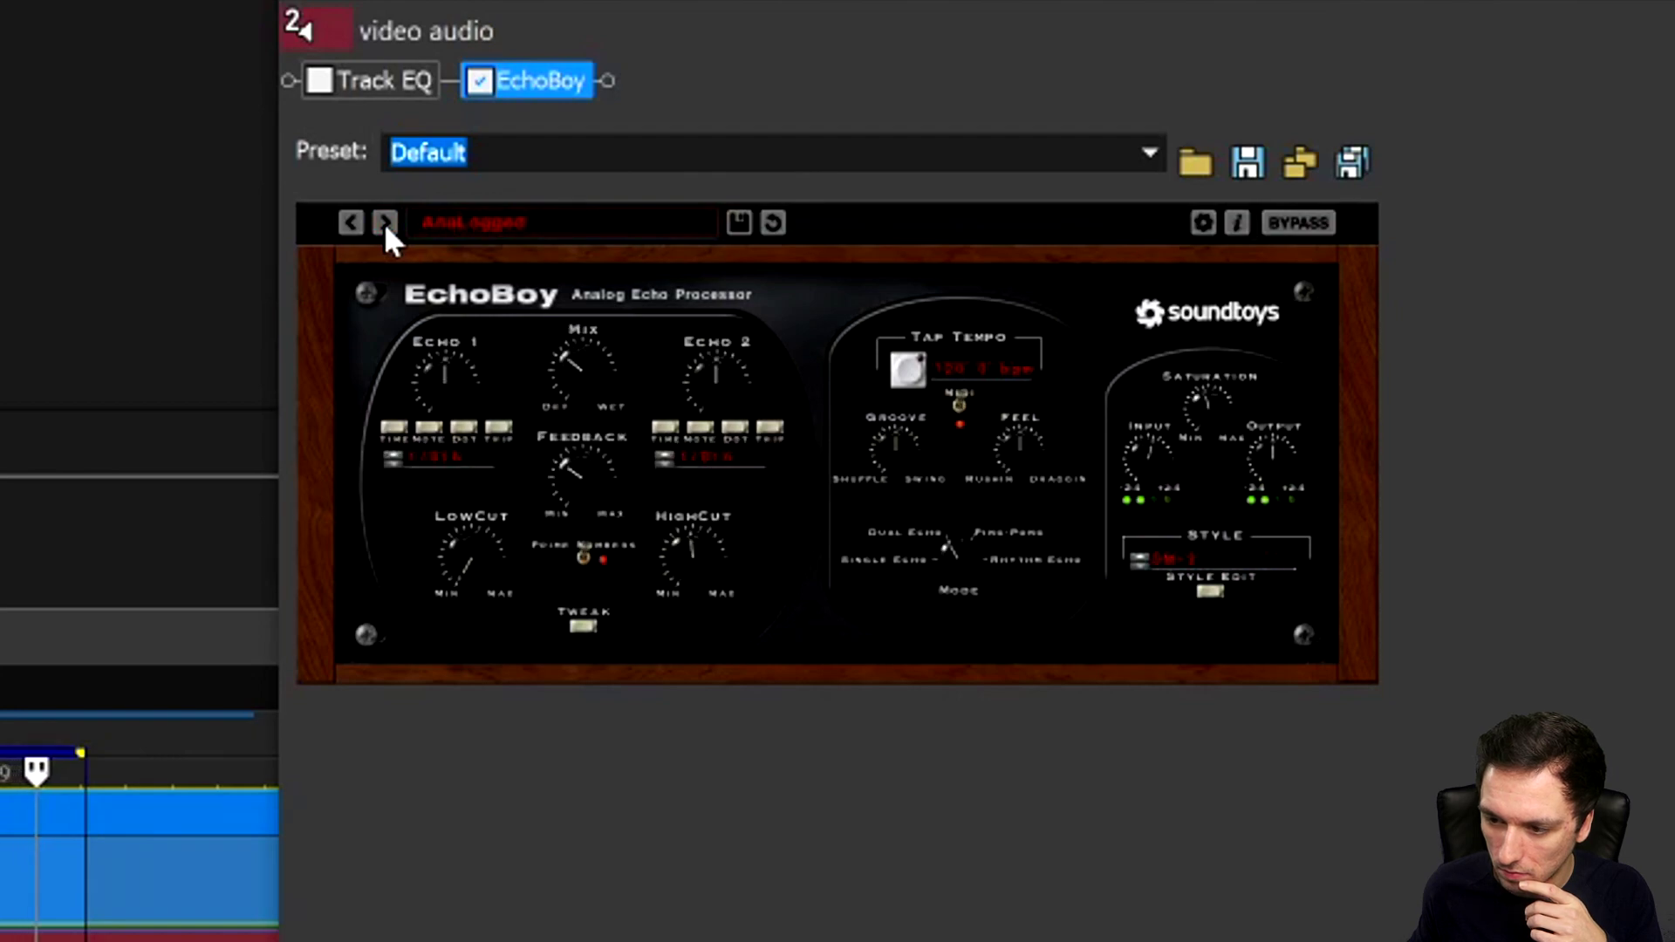
pyautogui.click(385, 223)
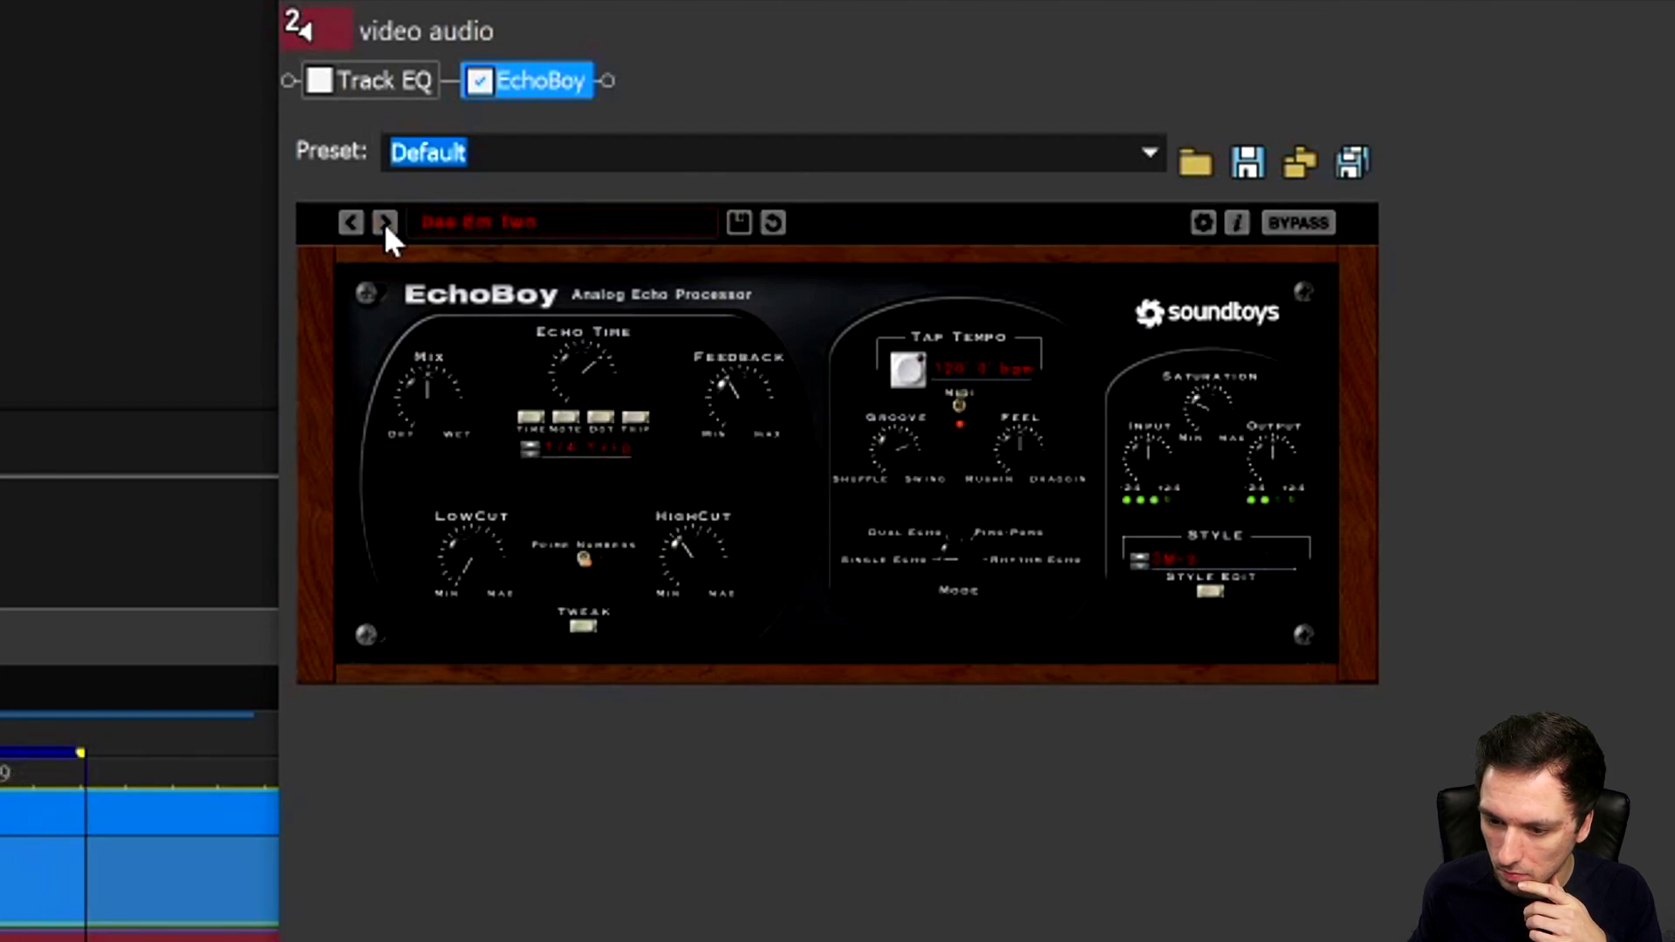
pyautogui.click(385, 223)
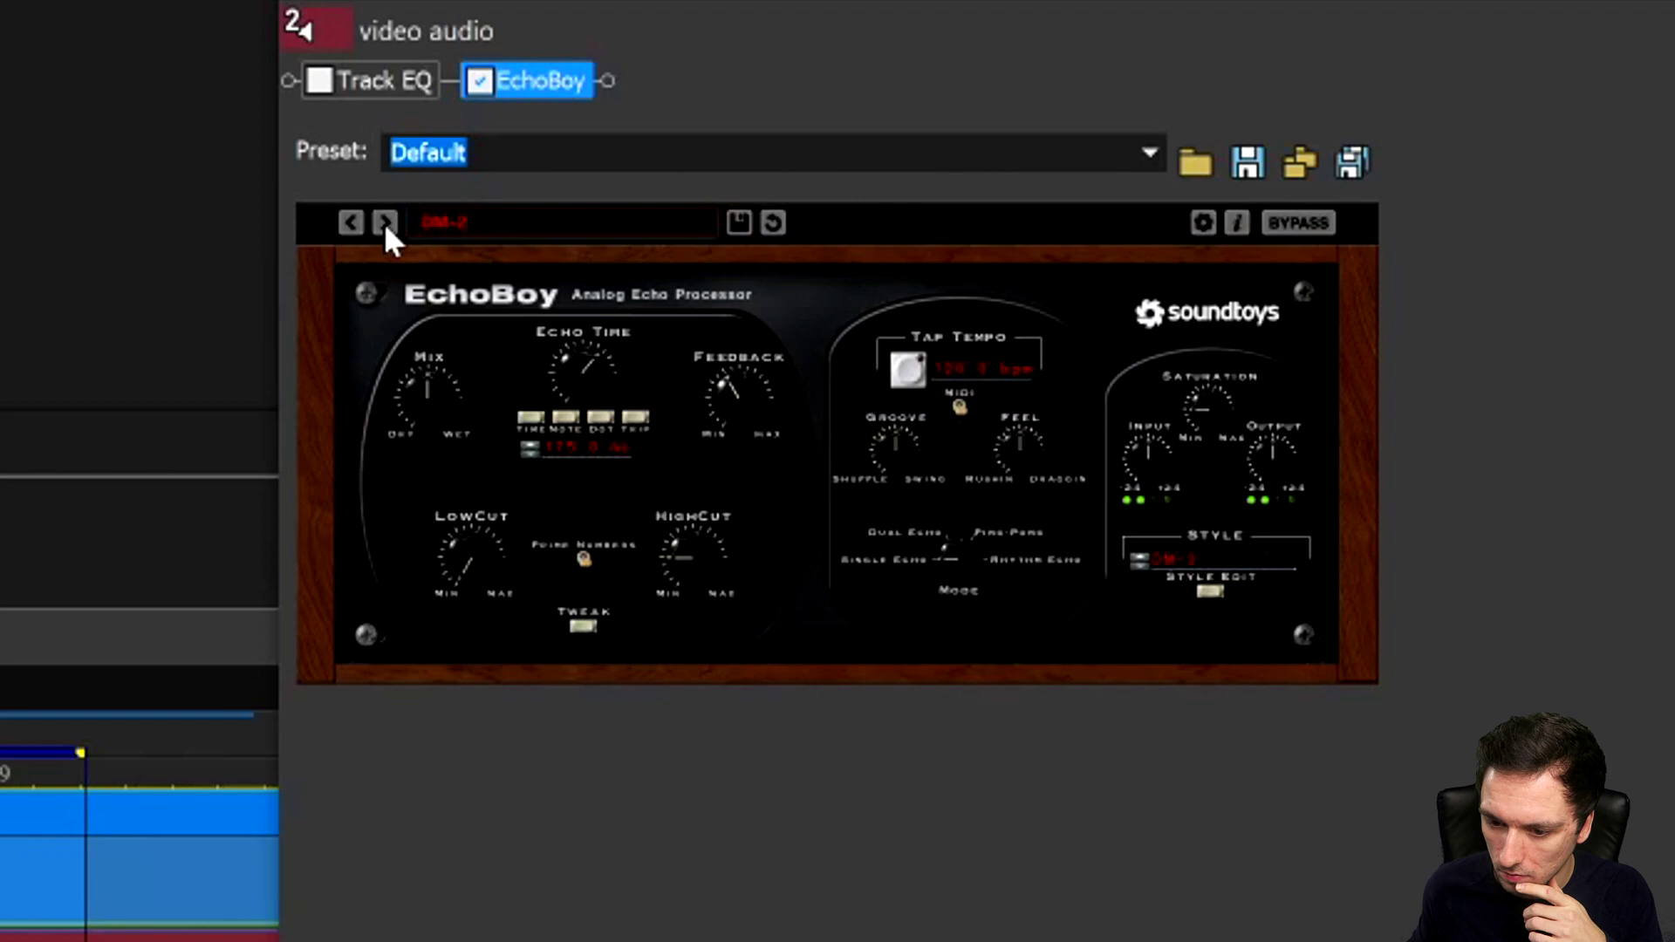
pyautogui.click(384, 222)
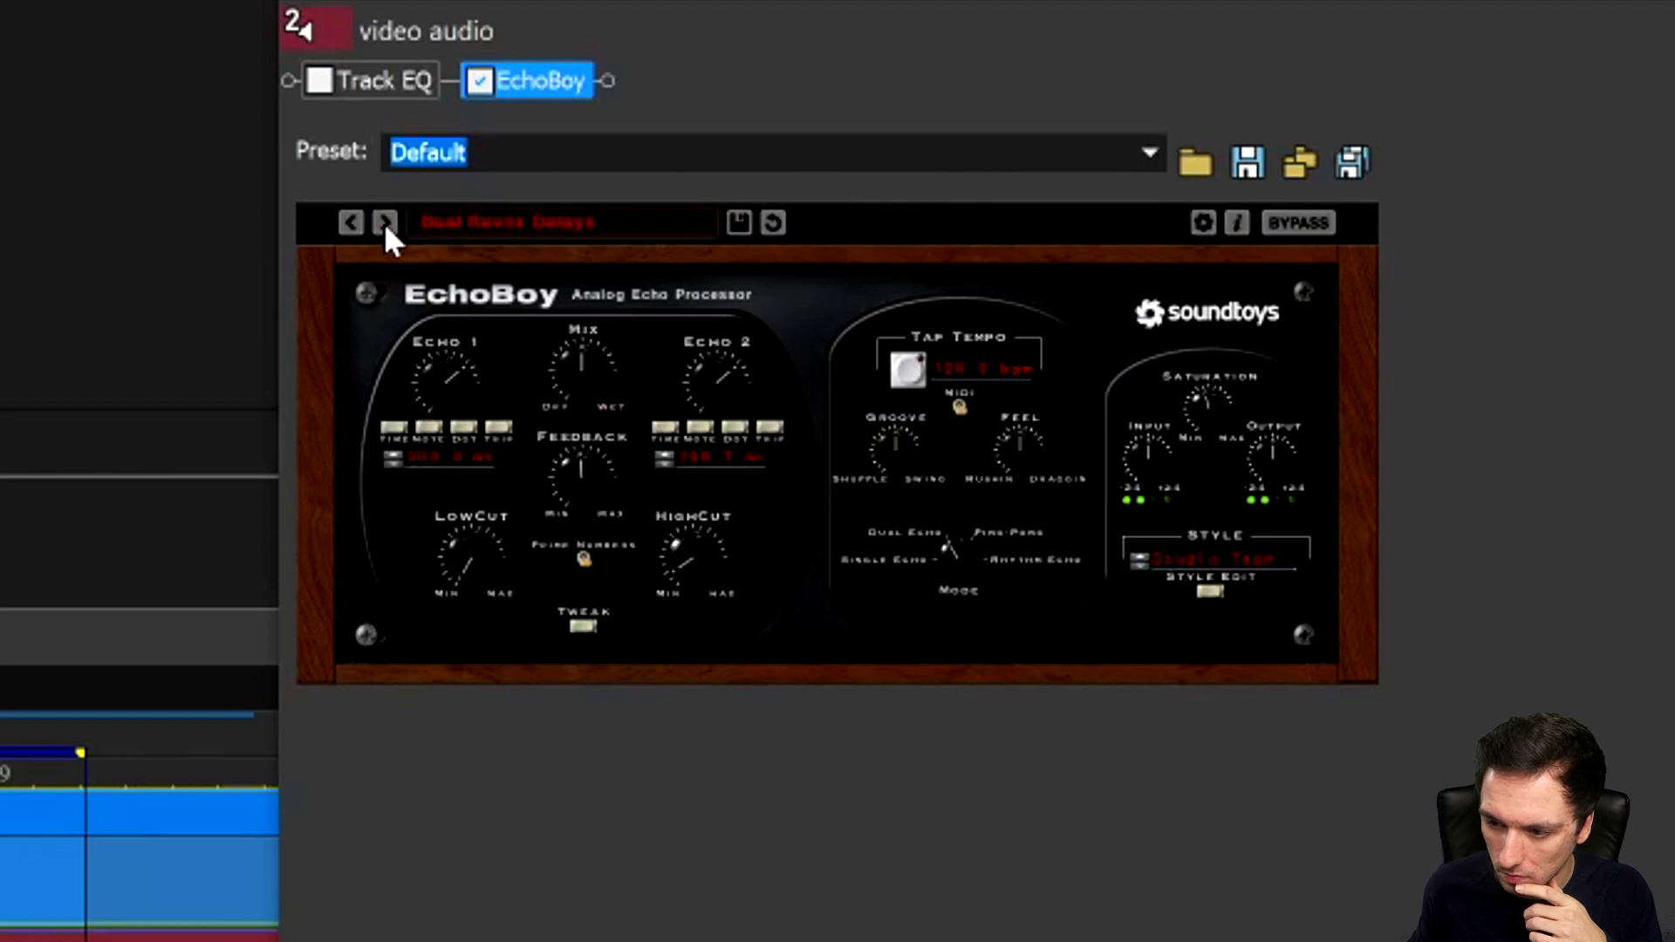
pyautogui.click(385, 223)
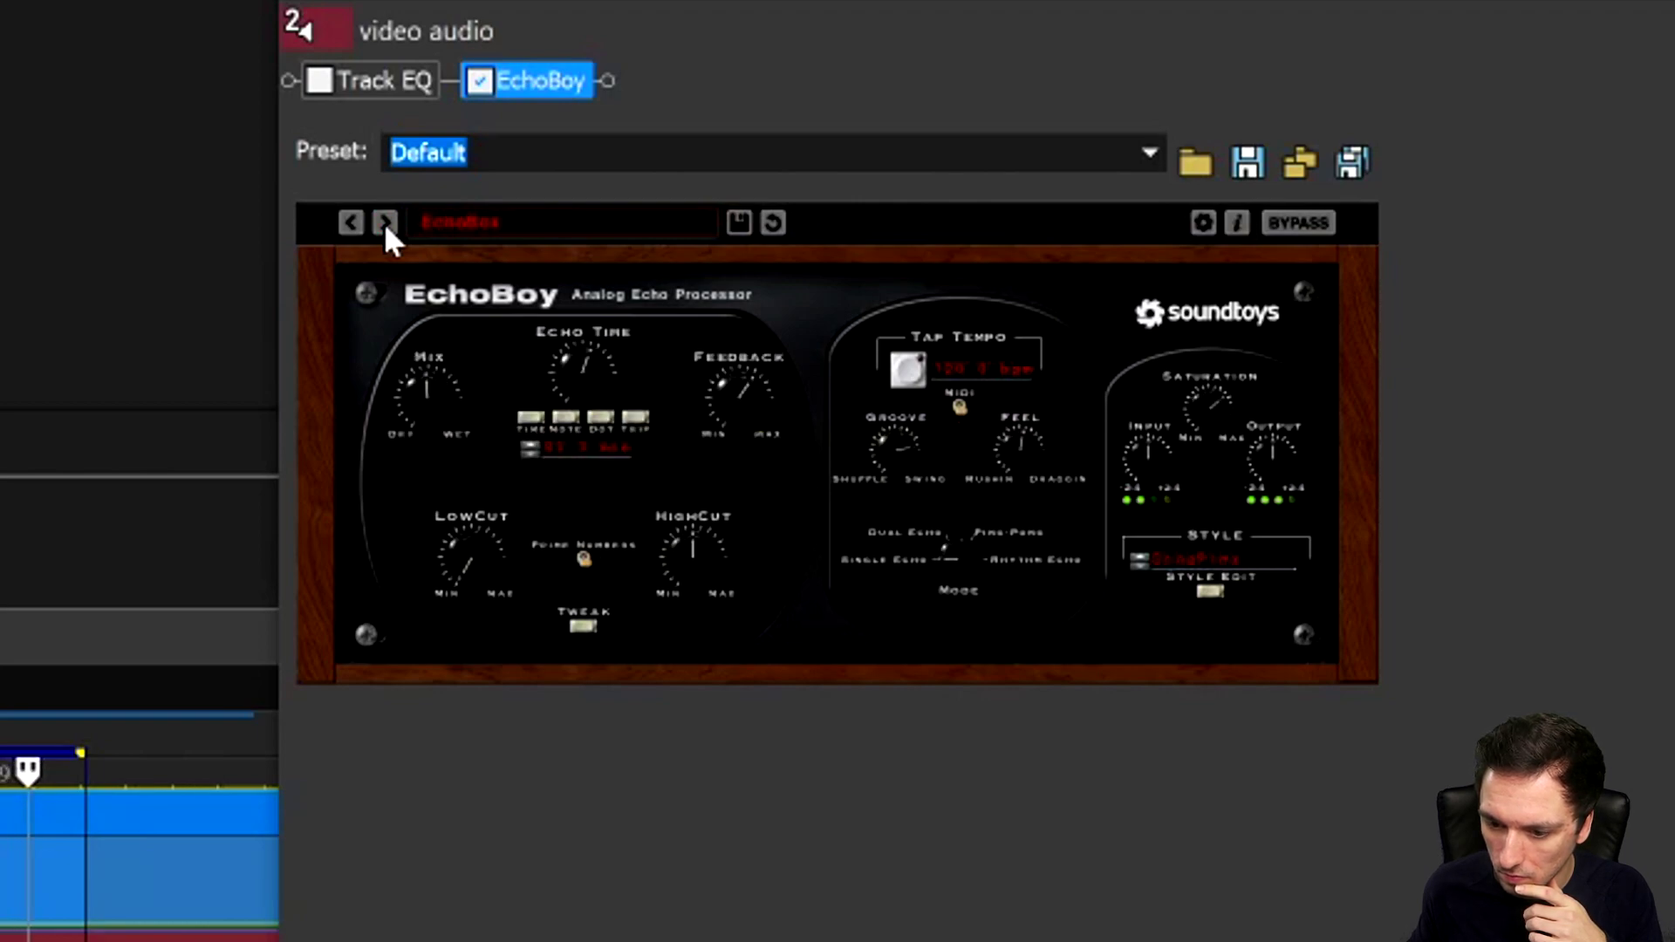
pyautogui.click(384, 223)
pyautogui.click(385, 222)
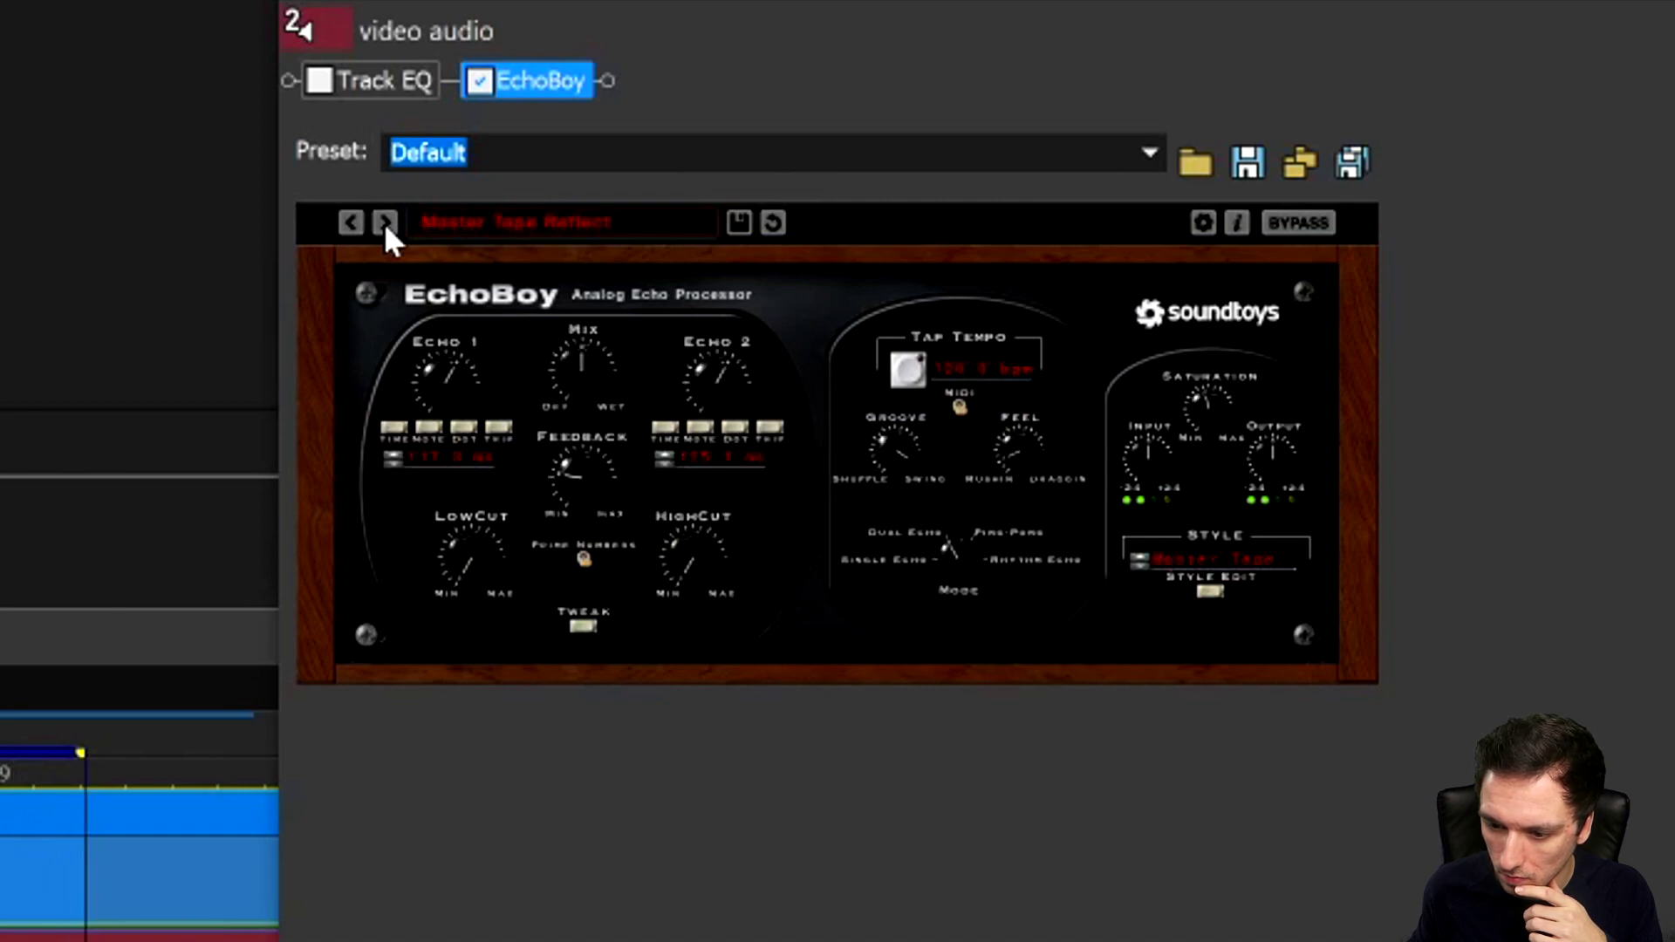
pyautogui.click(385, 223)
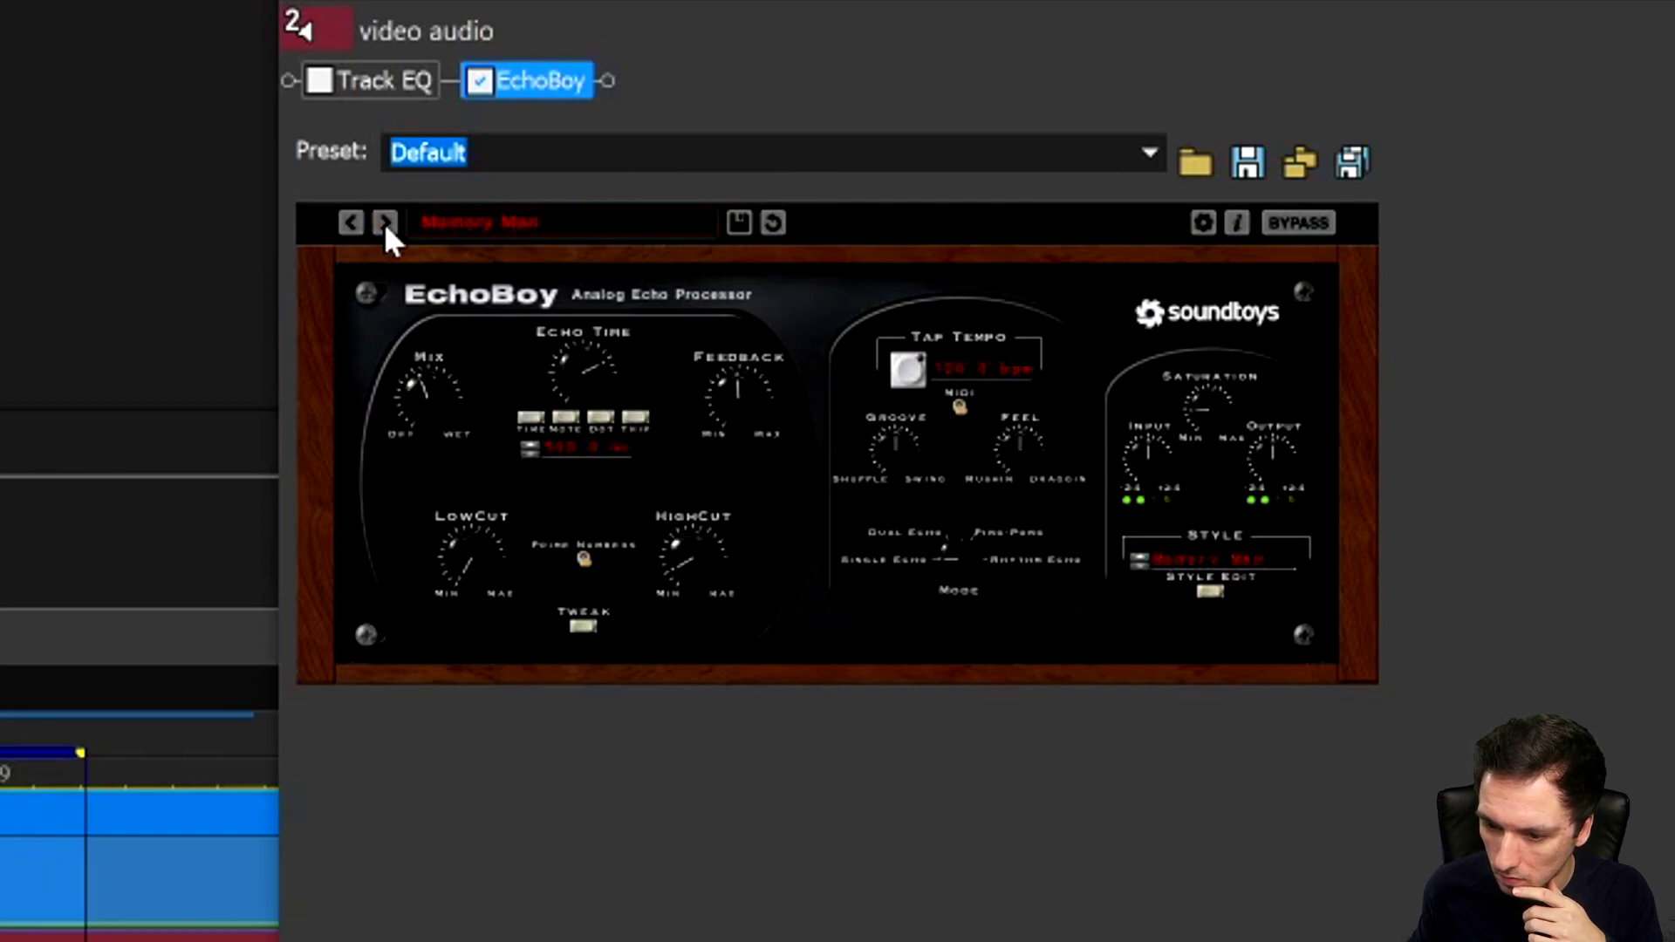
pyautogui.click(385, 223)
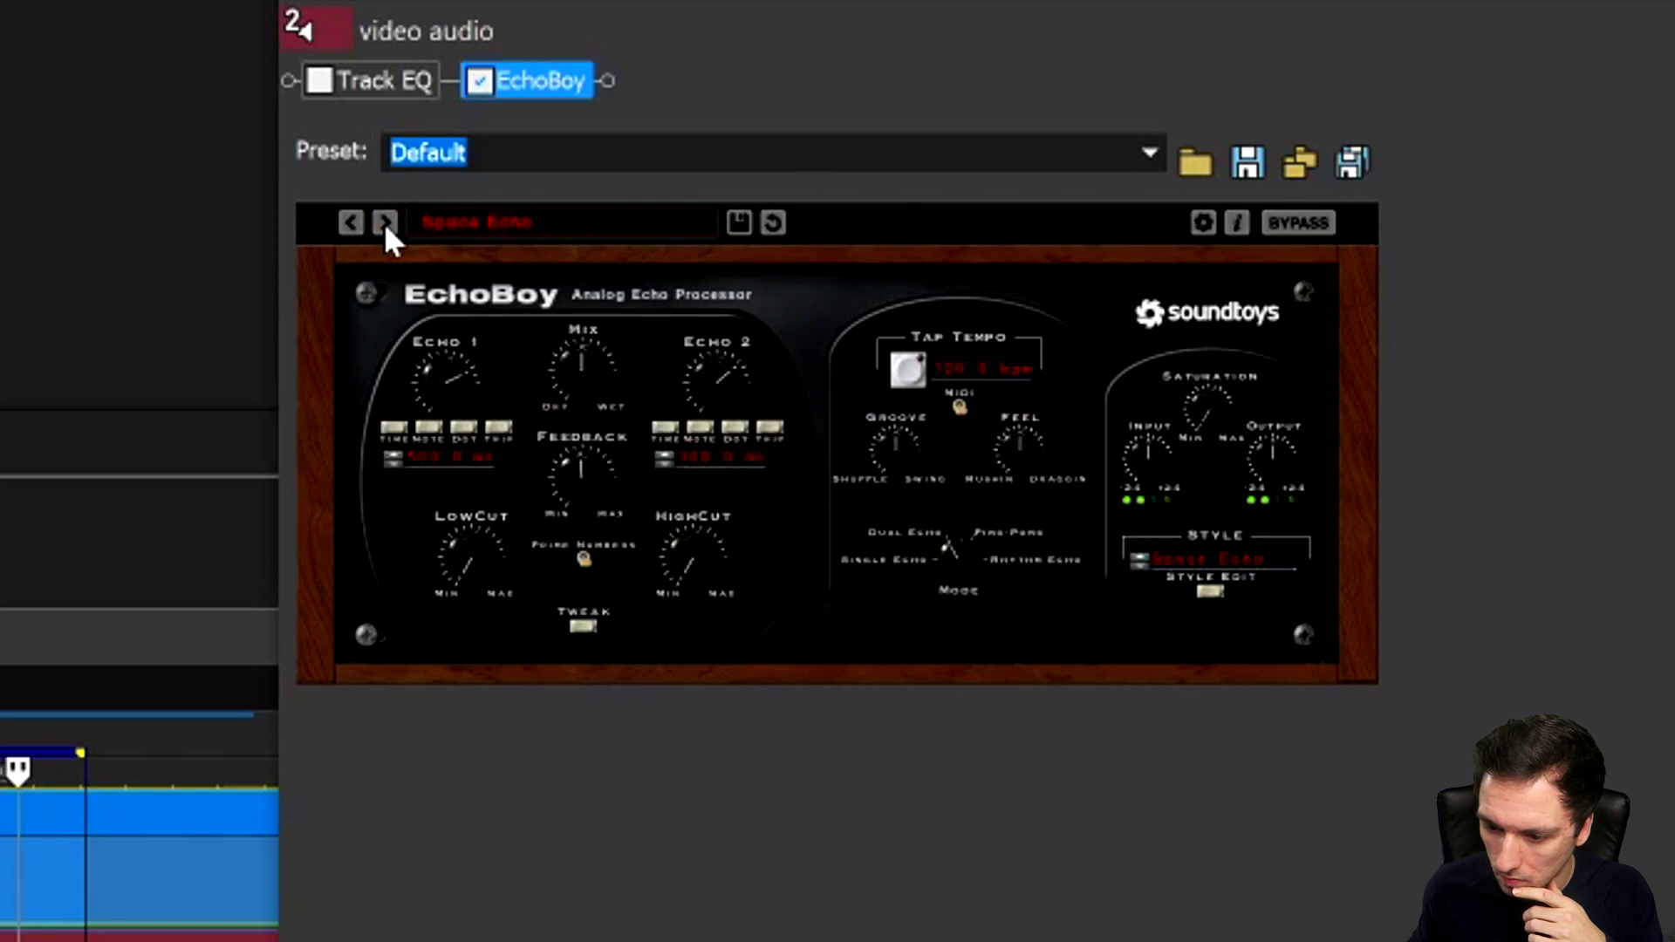
pyautogui.click(384, 223)
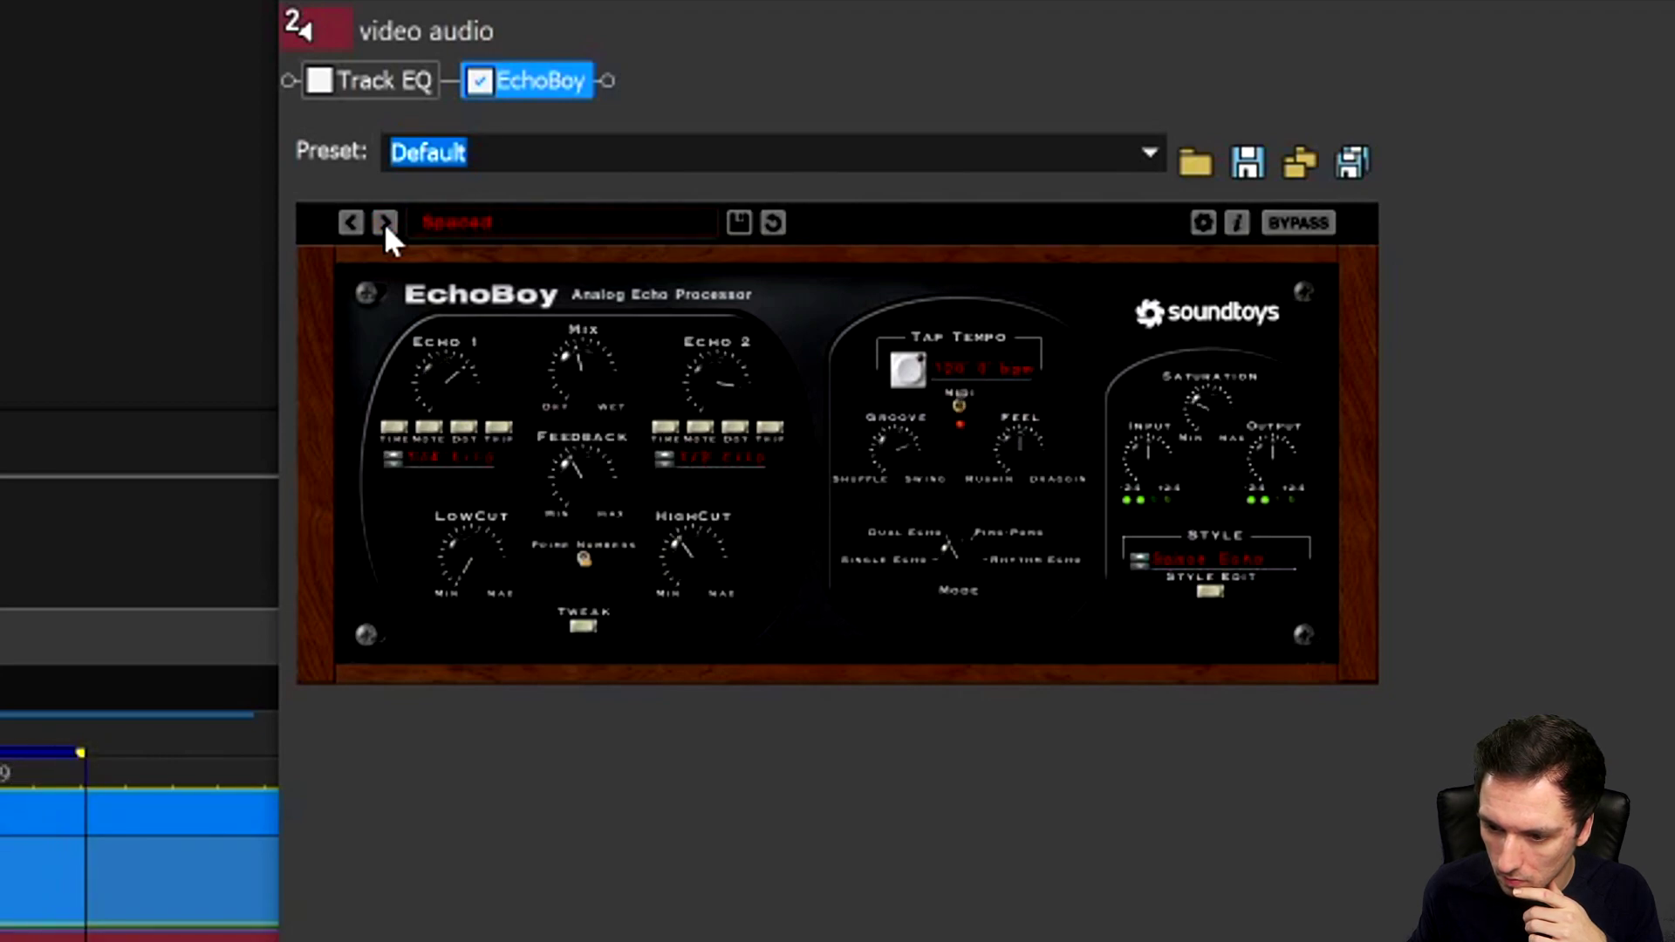
pyautogui.click(385, 222)
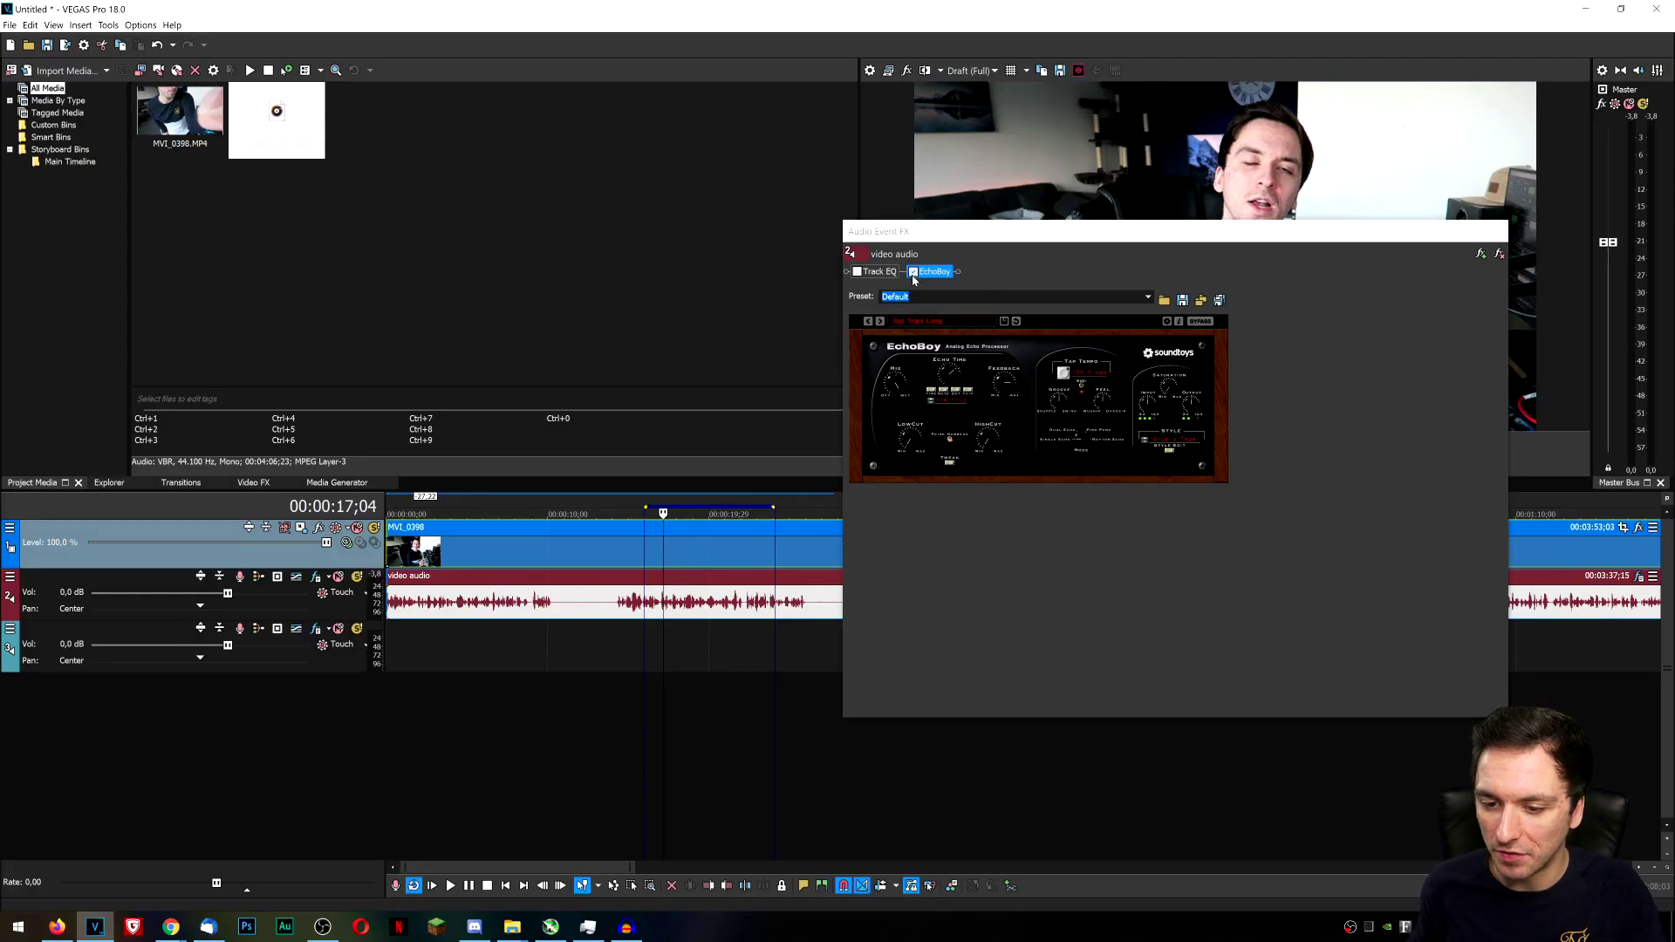
# Disable EchoBoy and append FilterFreak1 to the event FX chain at its Default preset.
pyautogui.click(913, 273)
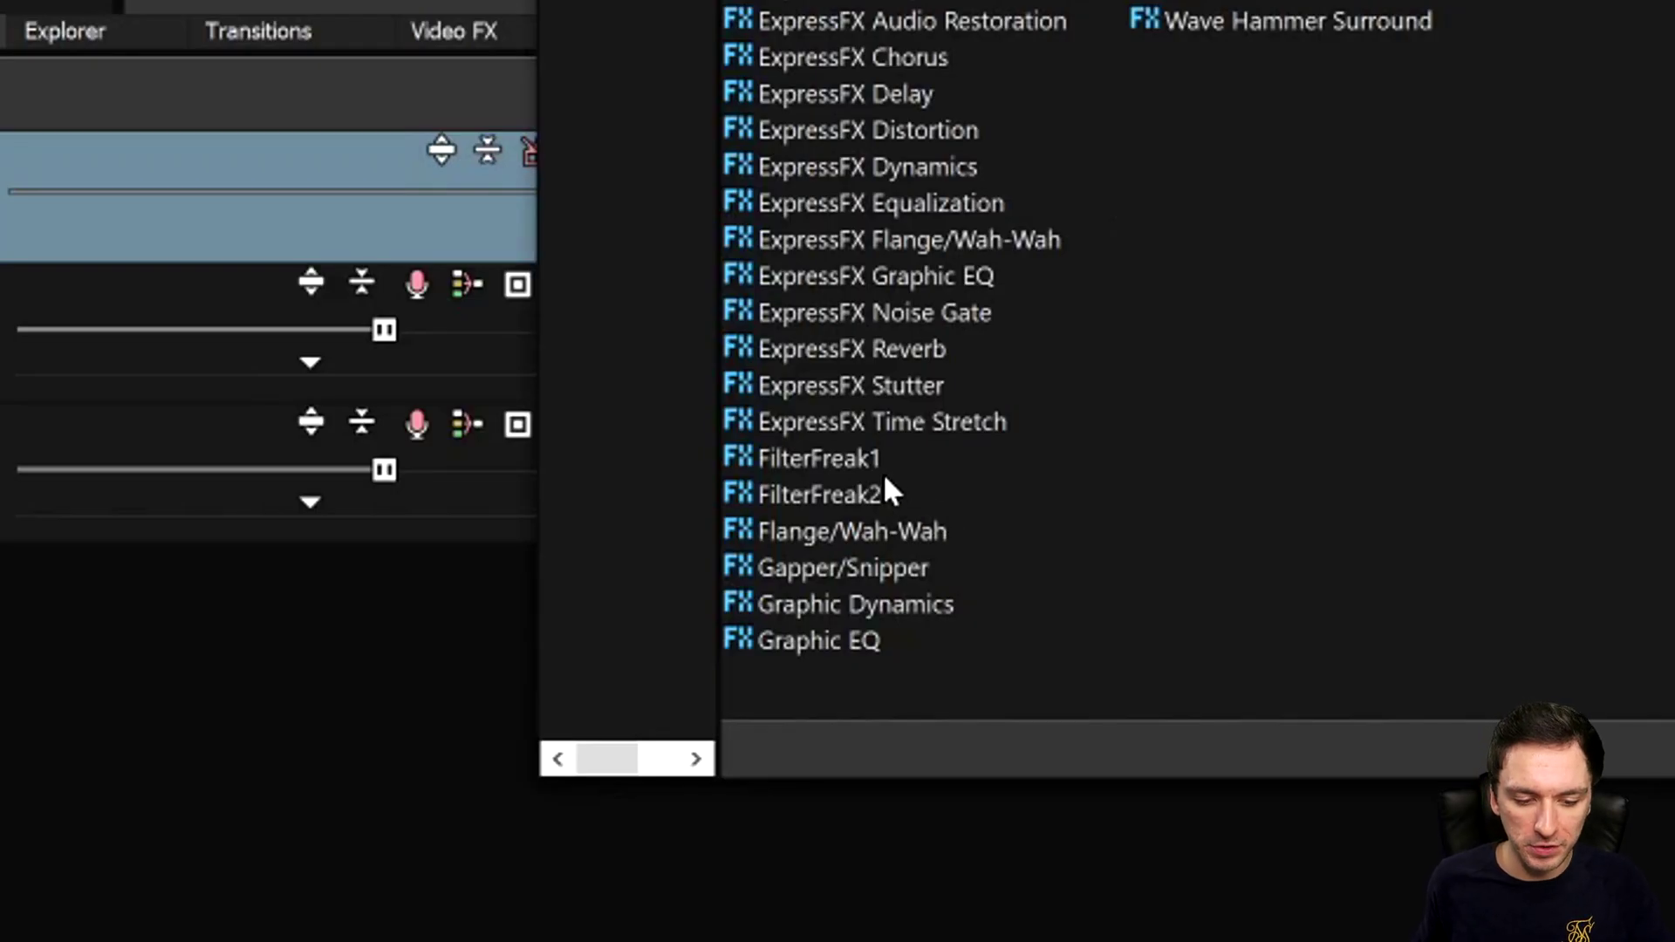
pyautogui.click(869, 461)
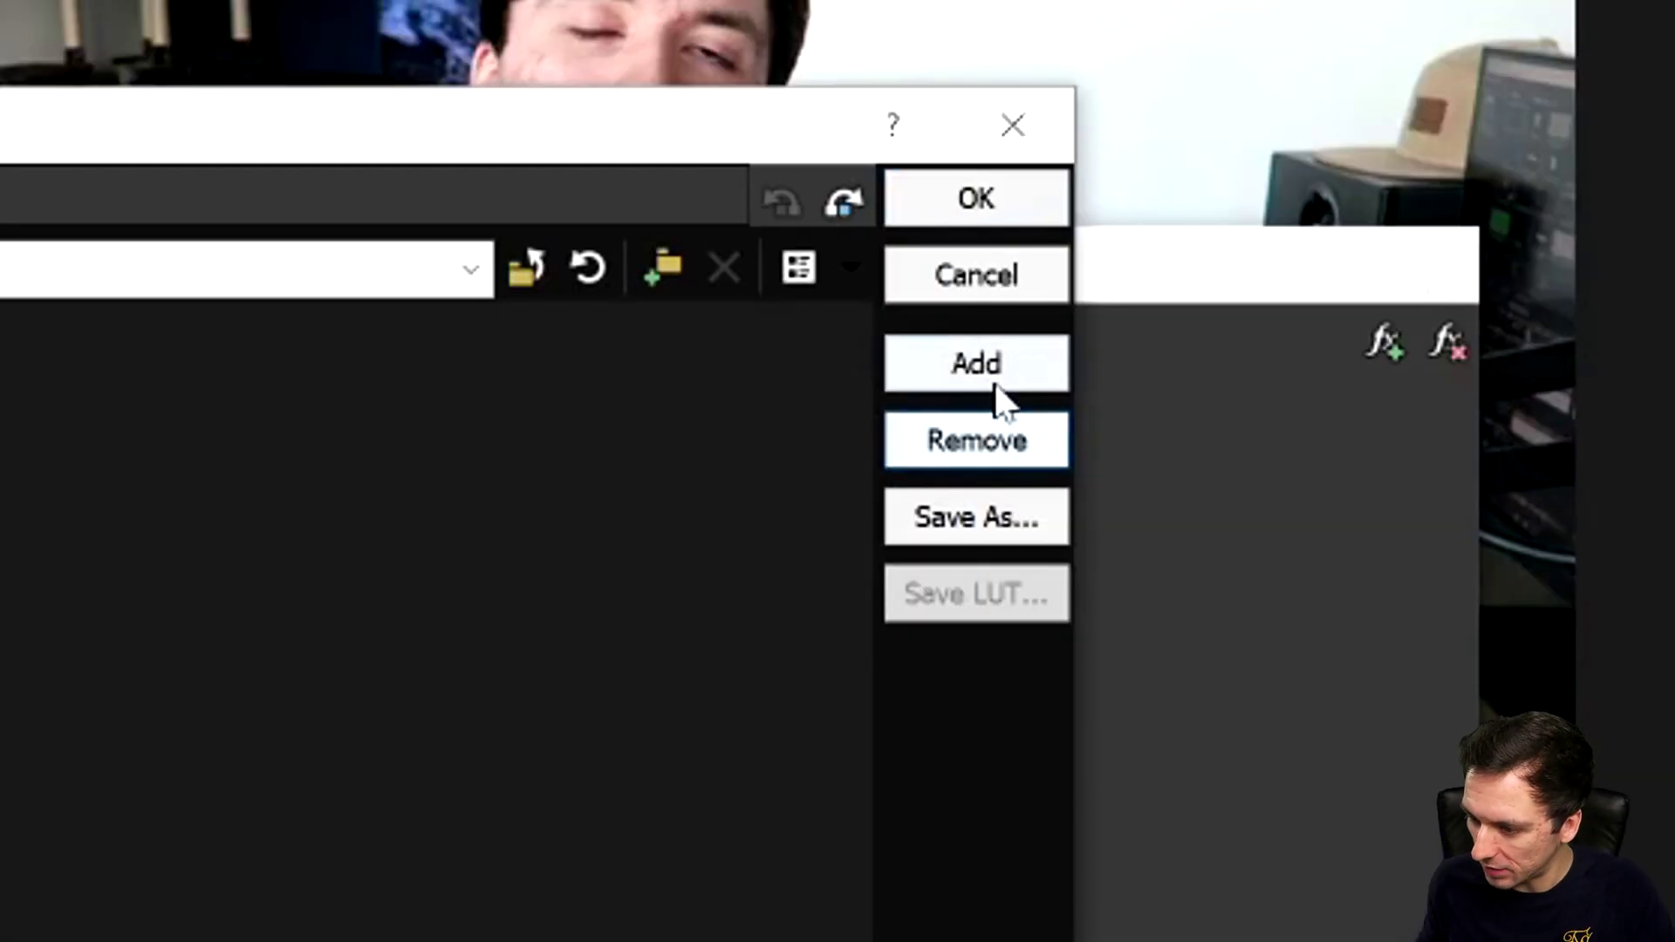
pyautogui.click(986, 376)
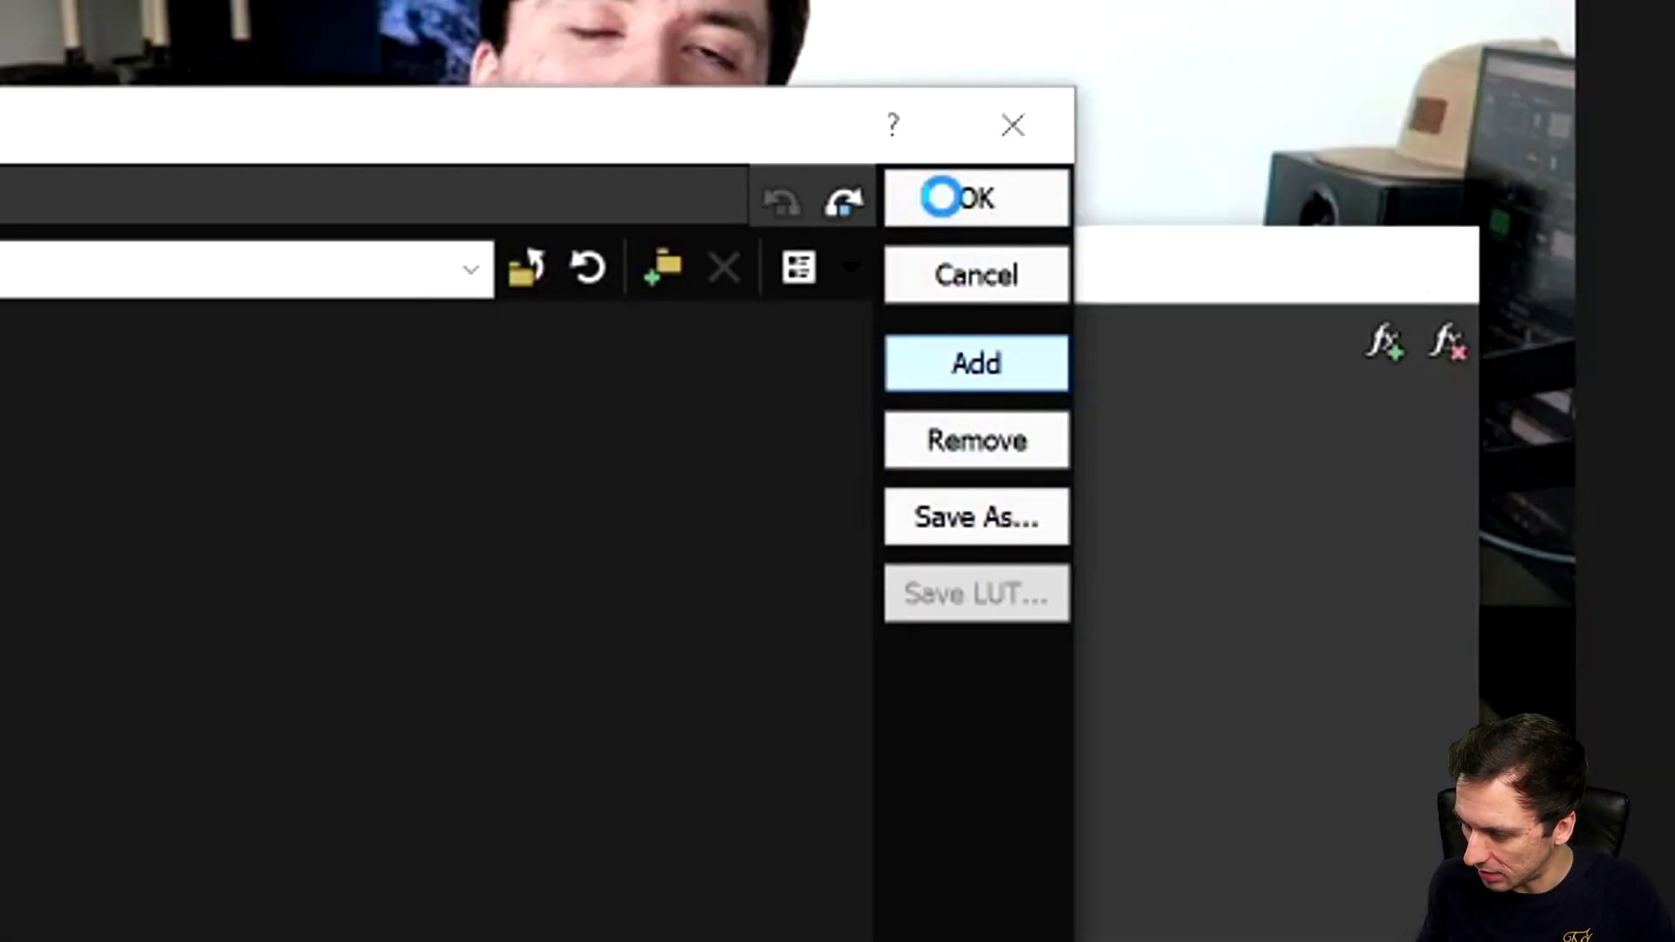
pyautogui.click(977, 209)
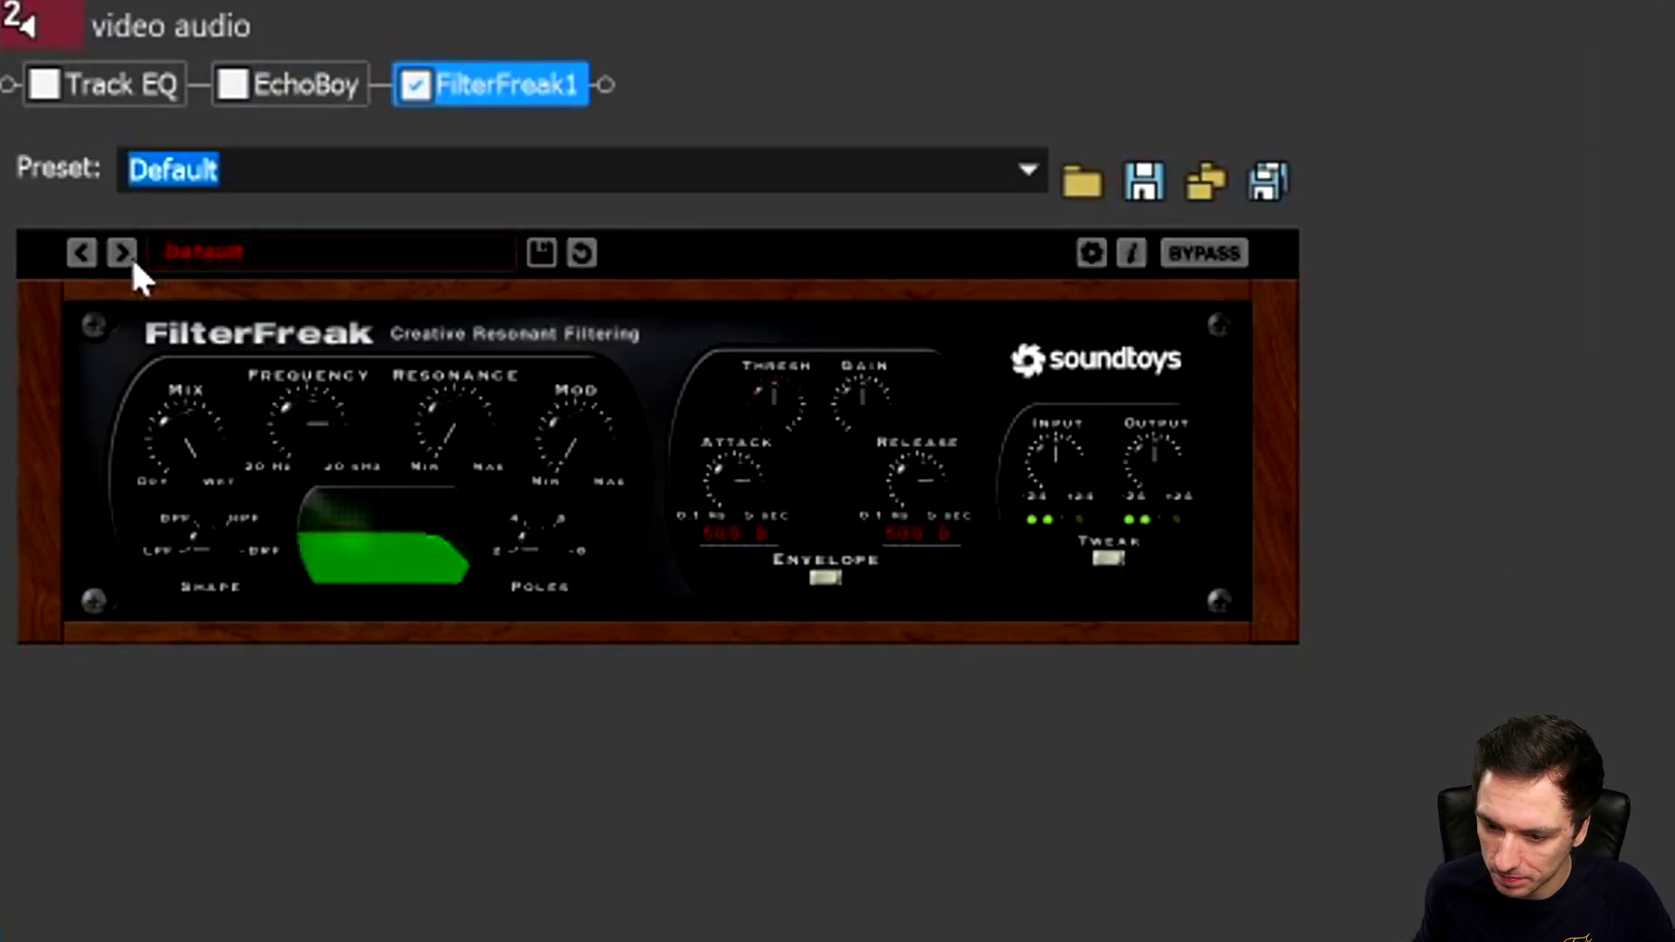
# Try FilterFreak1's Clean Resonant Downsweep preset, lowering modulation amount and raising the cutoff.
pyautogui.click(123, 253)
pyautogui.click(123, 253)
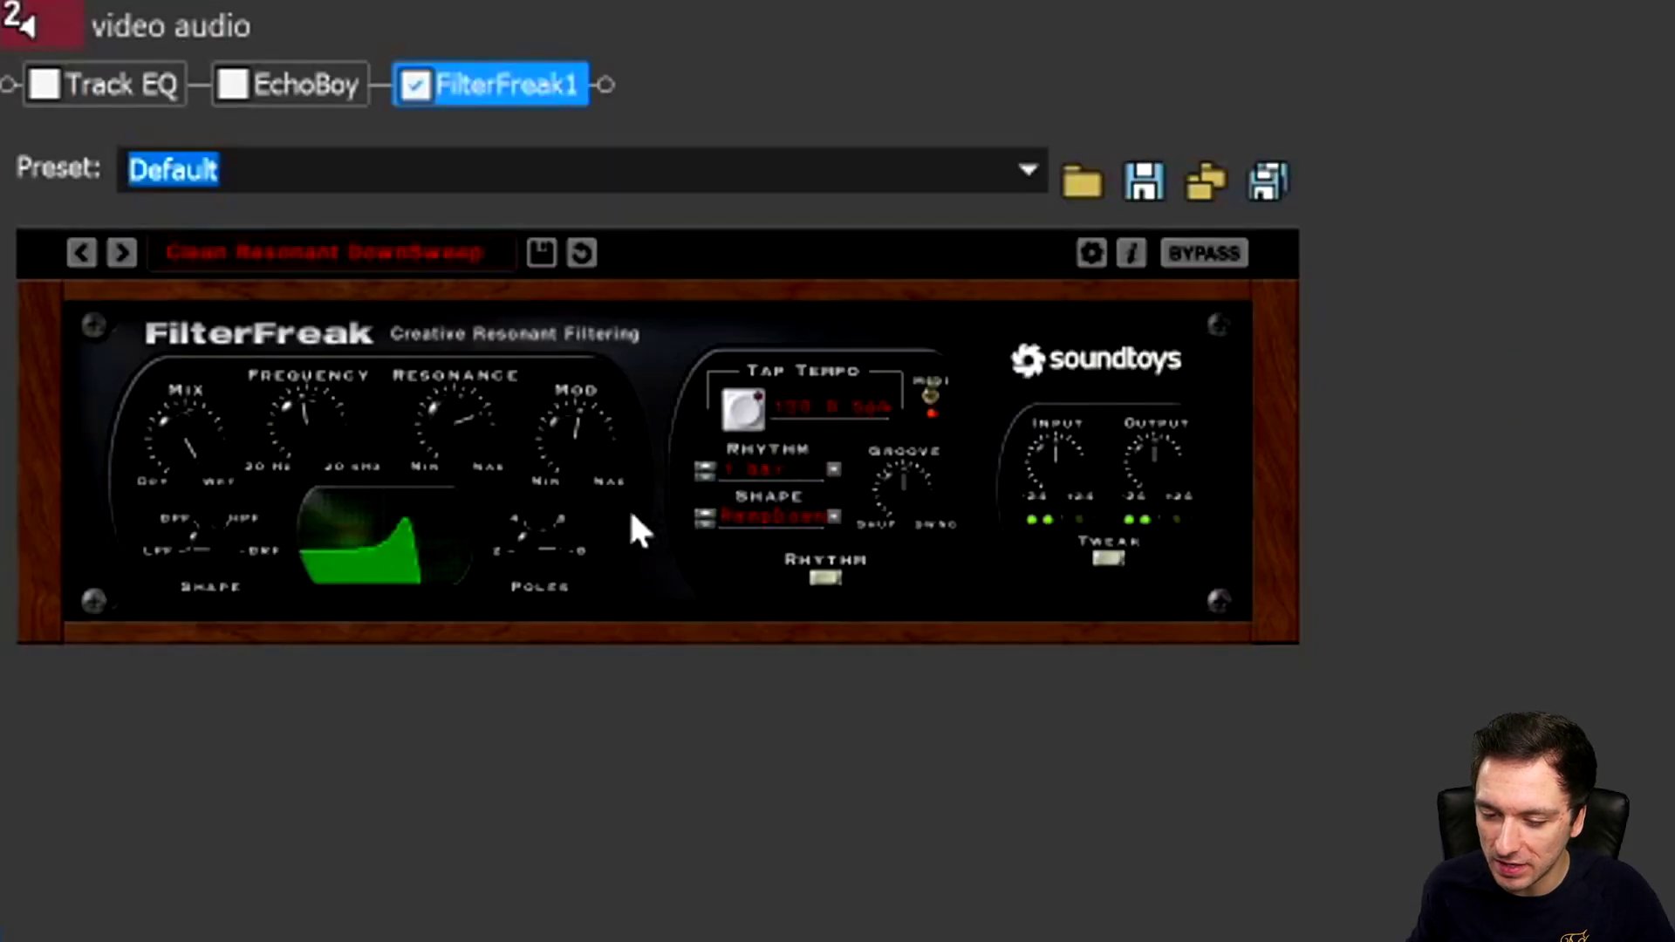
pyautogui.moveTo(556, 441); pyautogui.dragTo(554, 515)
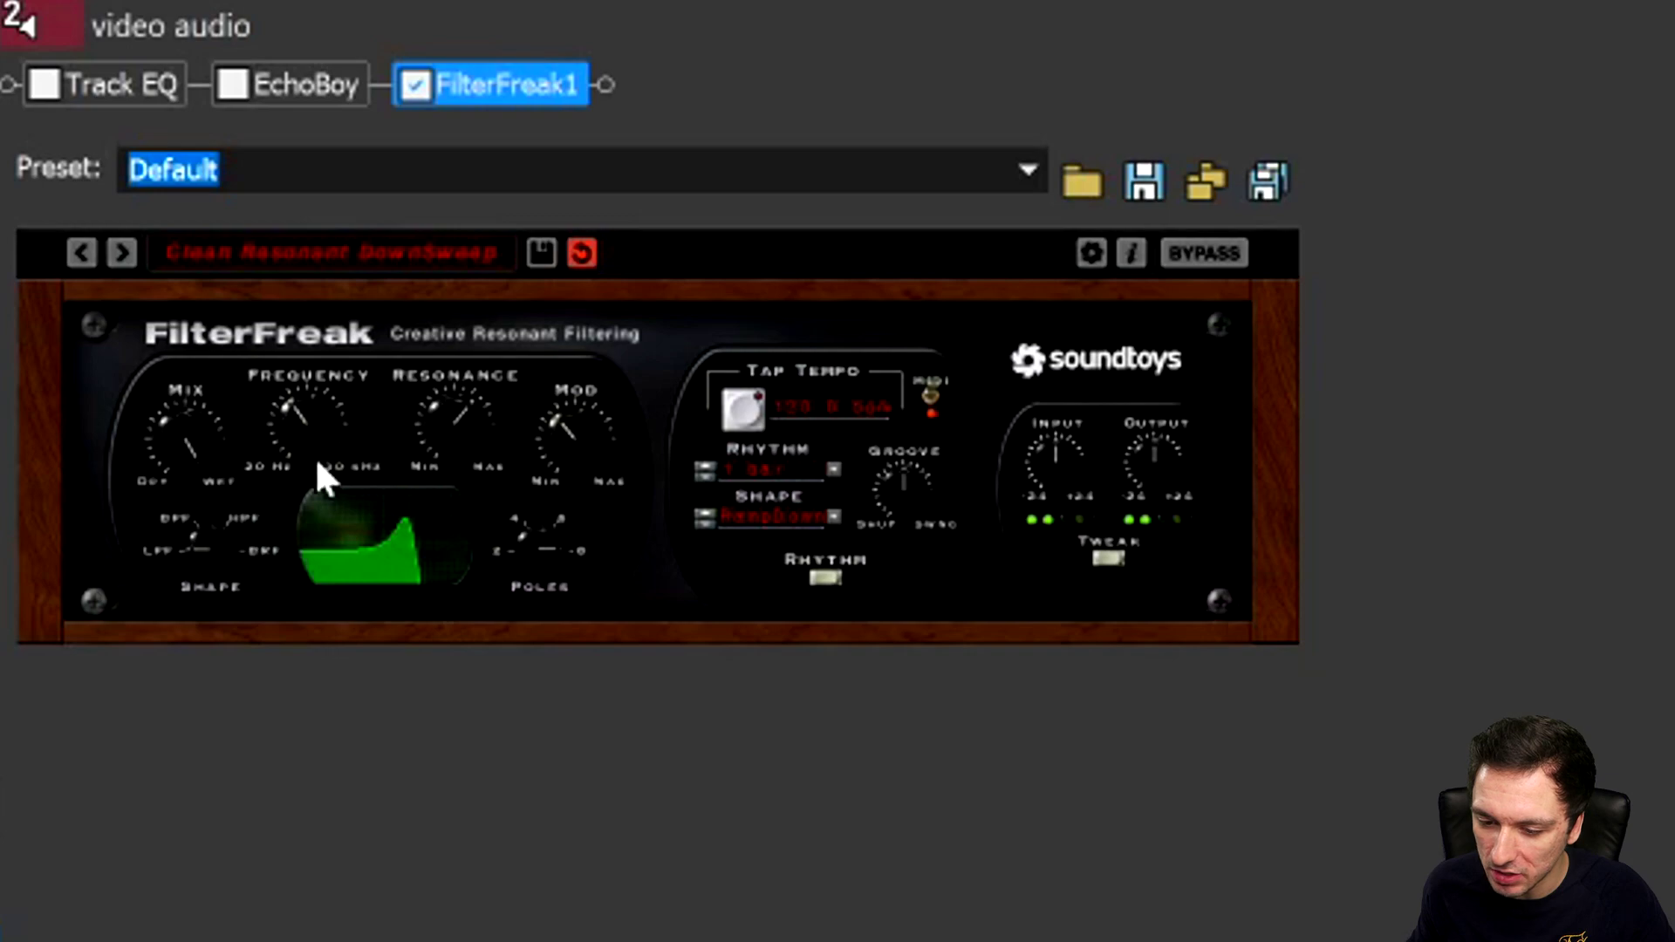
pyautogui.moveTo(316, 436); pyautogui.dragTo(316, 346)
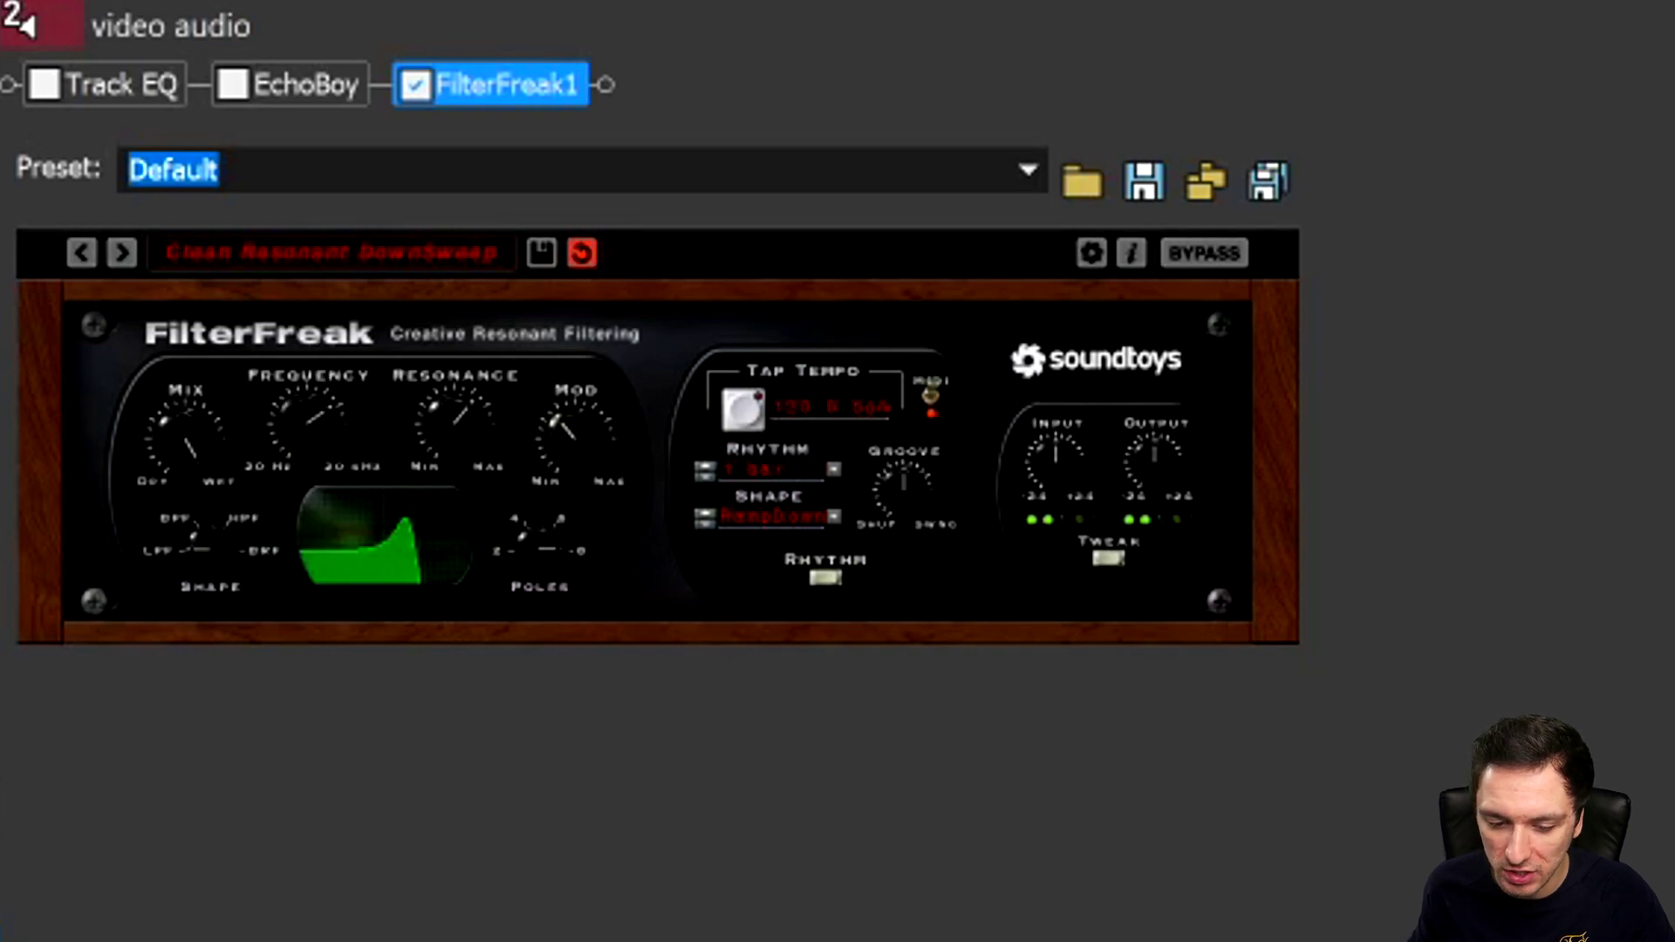
# Audition FilterFreak1 presets from Dirty Resonant DownSweep through to Pointy Downer Ramp.
pyautogui.click(133, 262)
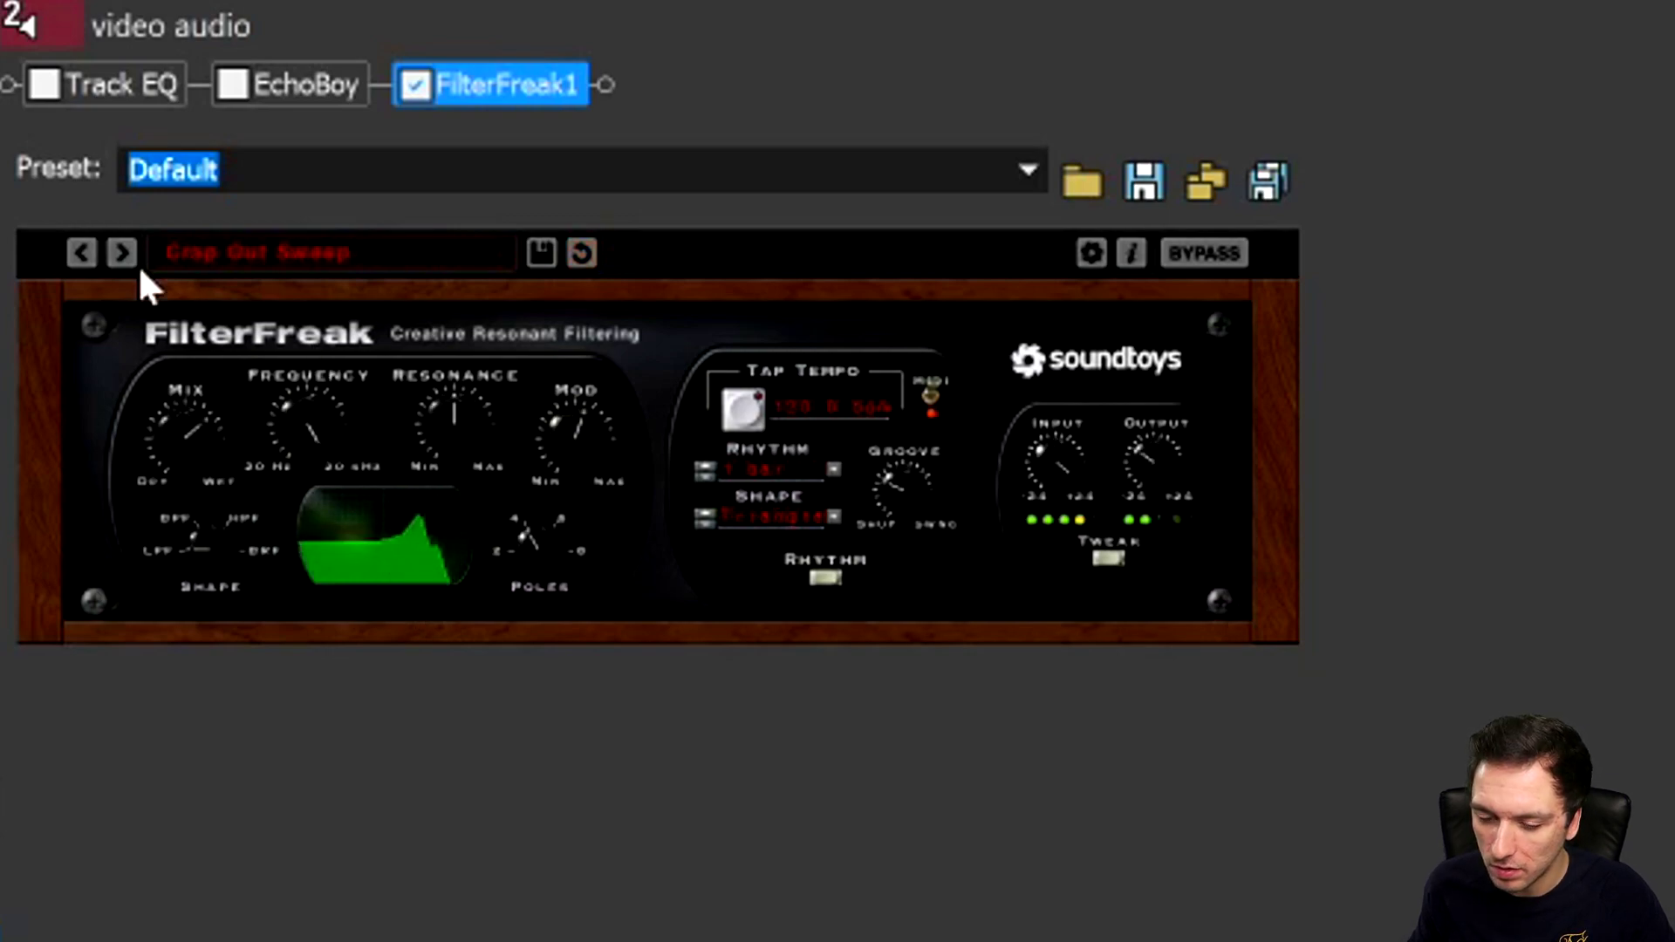
pyautogui.click(132, 261)
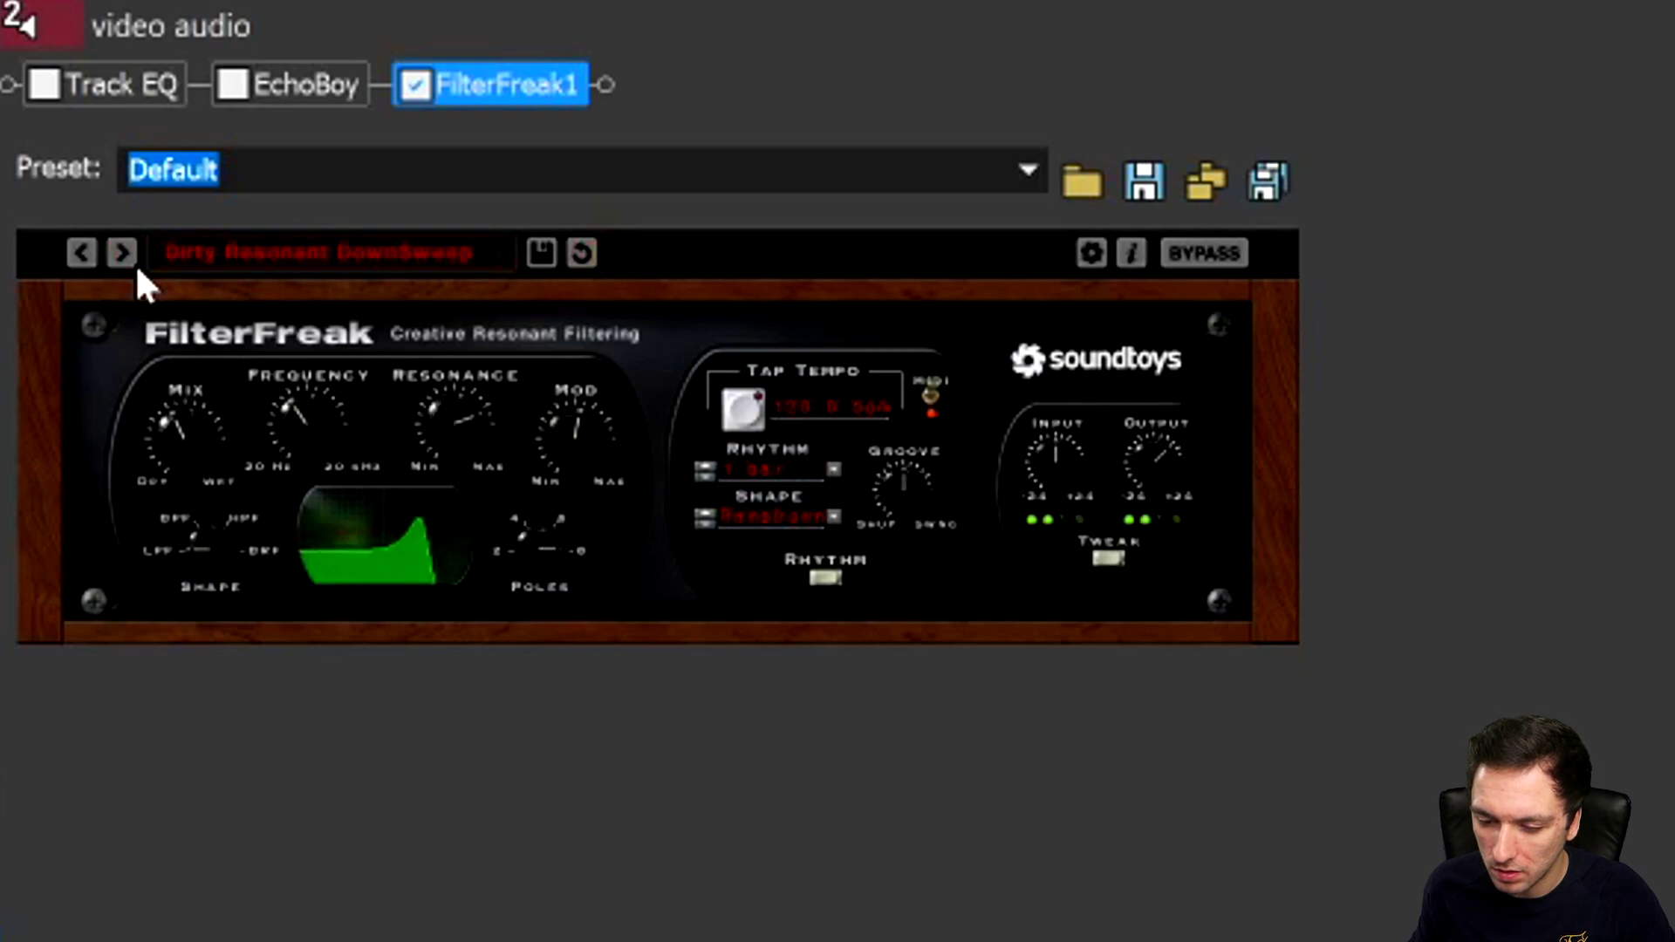
pyautogui.click(134, 264)
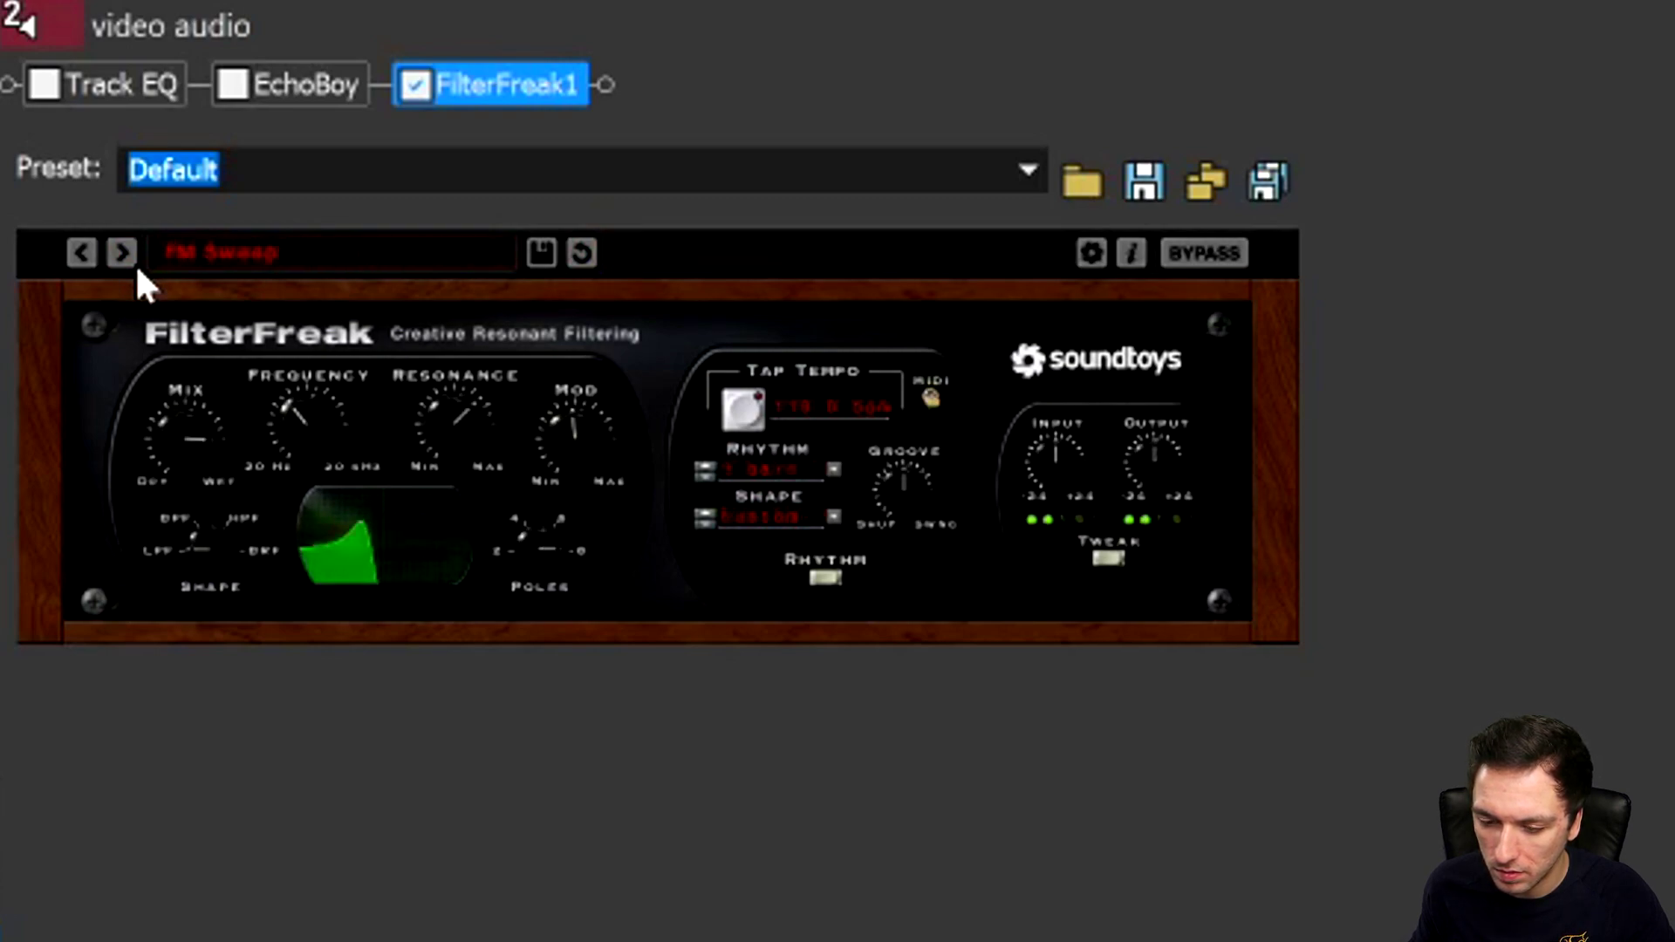
pyautogui.click(133, 262)
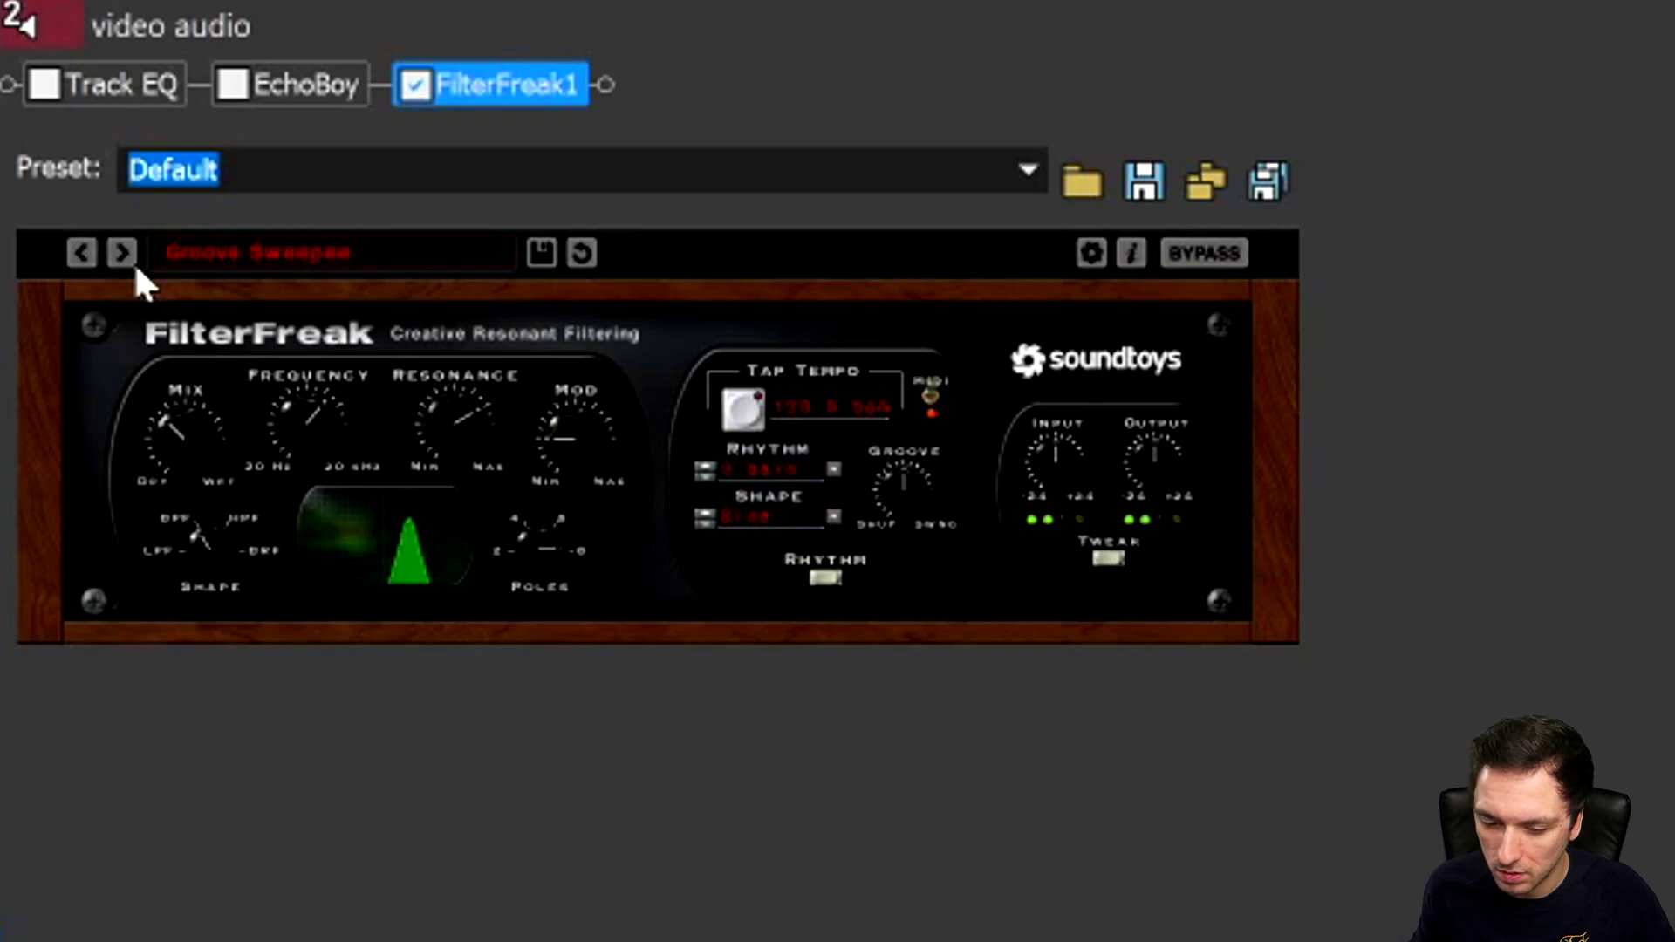
pyautogui.click(134, 262)
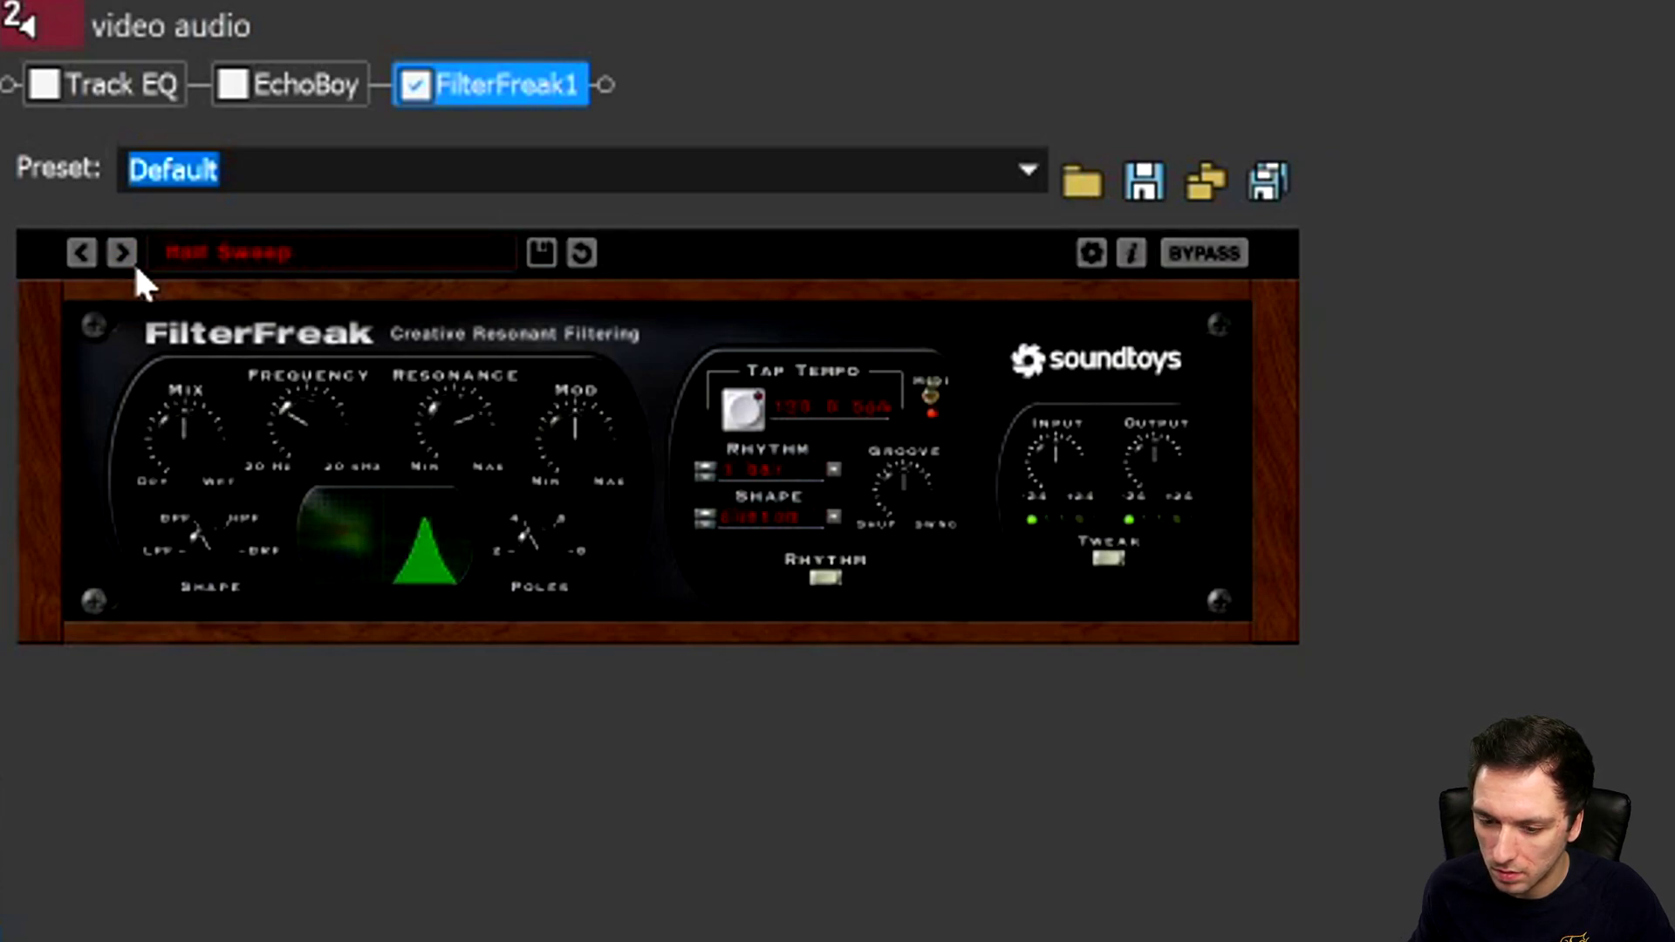
pyautogui.click(133, 262)
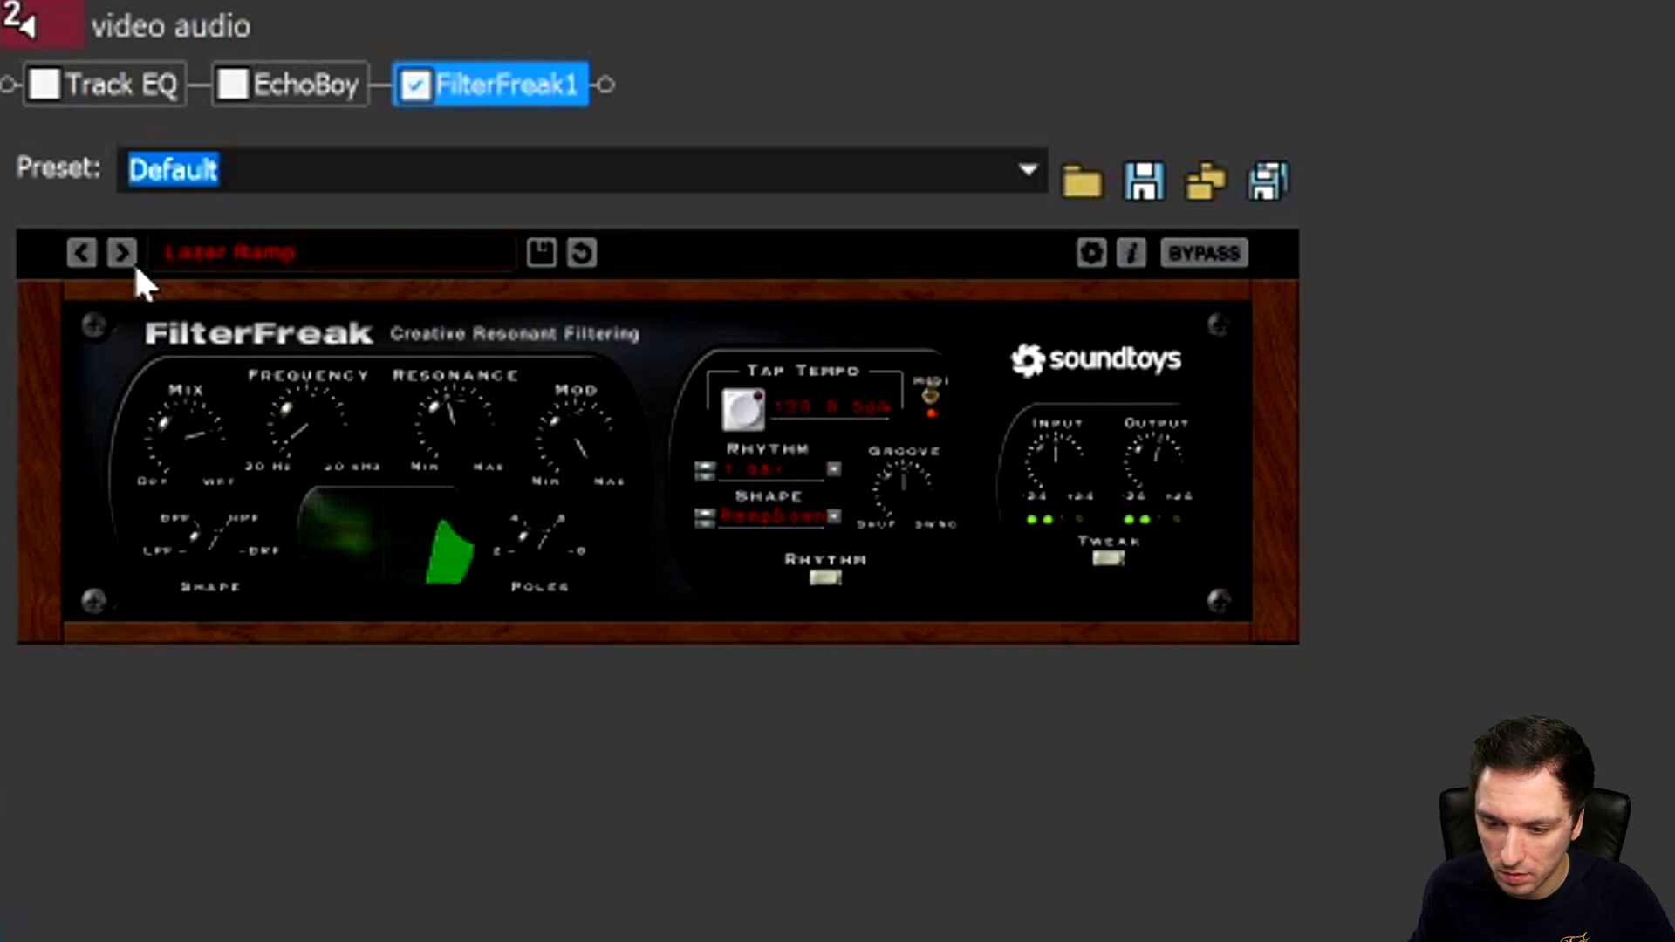
pyautogui.click(134, 262)
pyautogui.click(134, 261)
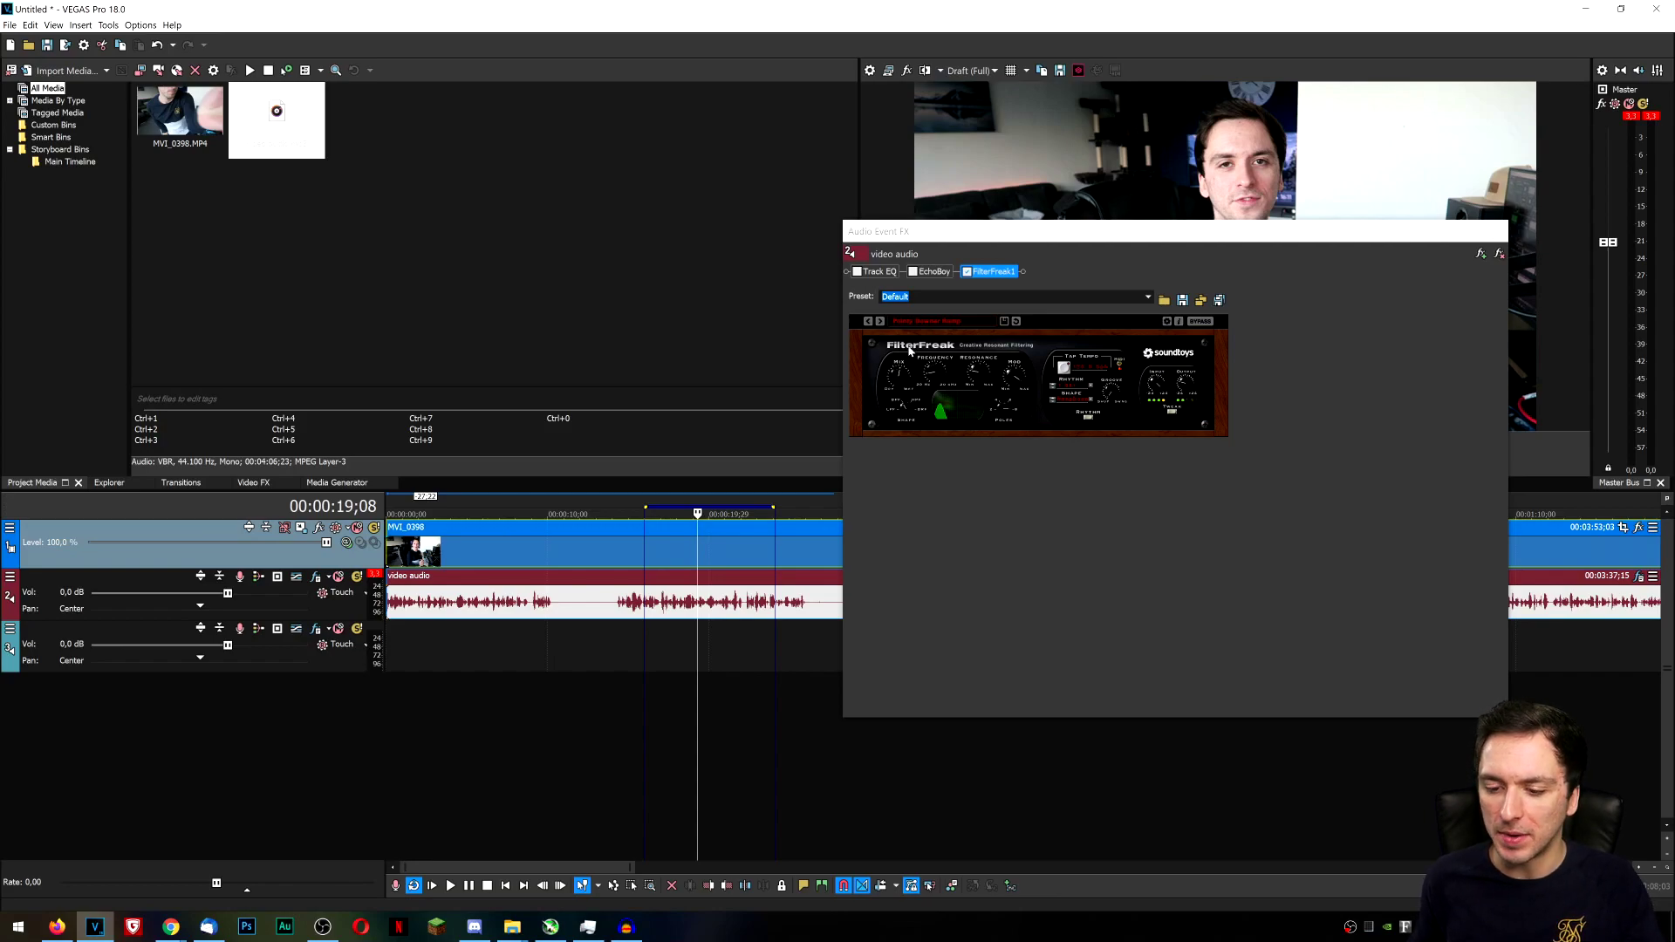
# Browse FilterFreak's preset folders such as 01 Sweeps, then switch to the Soundtoys products page in Firefox.
pyautogui.click(914, 322)
pyautogui.moveTo(916, 327)
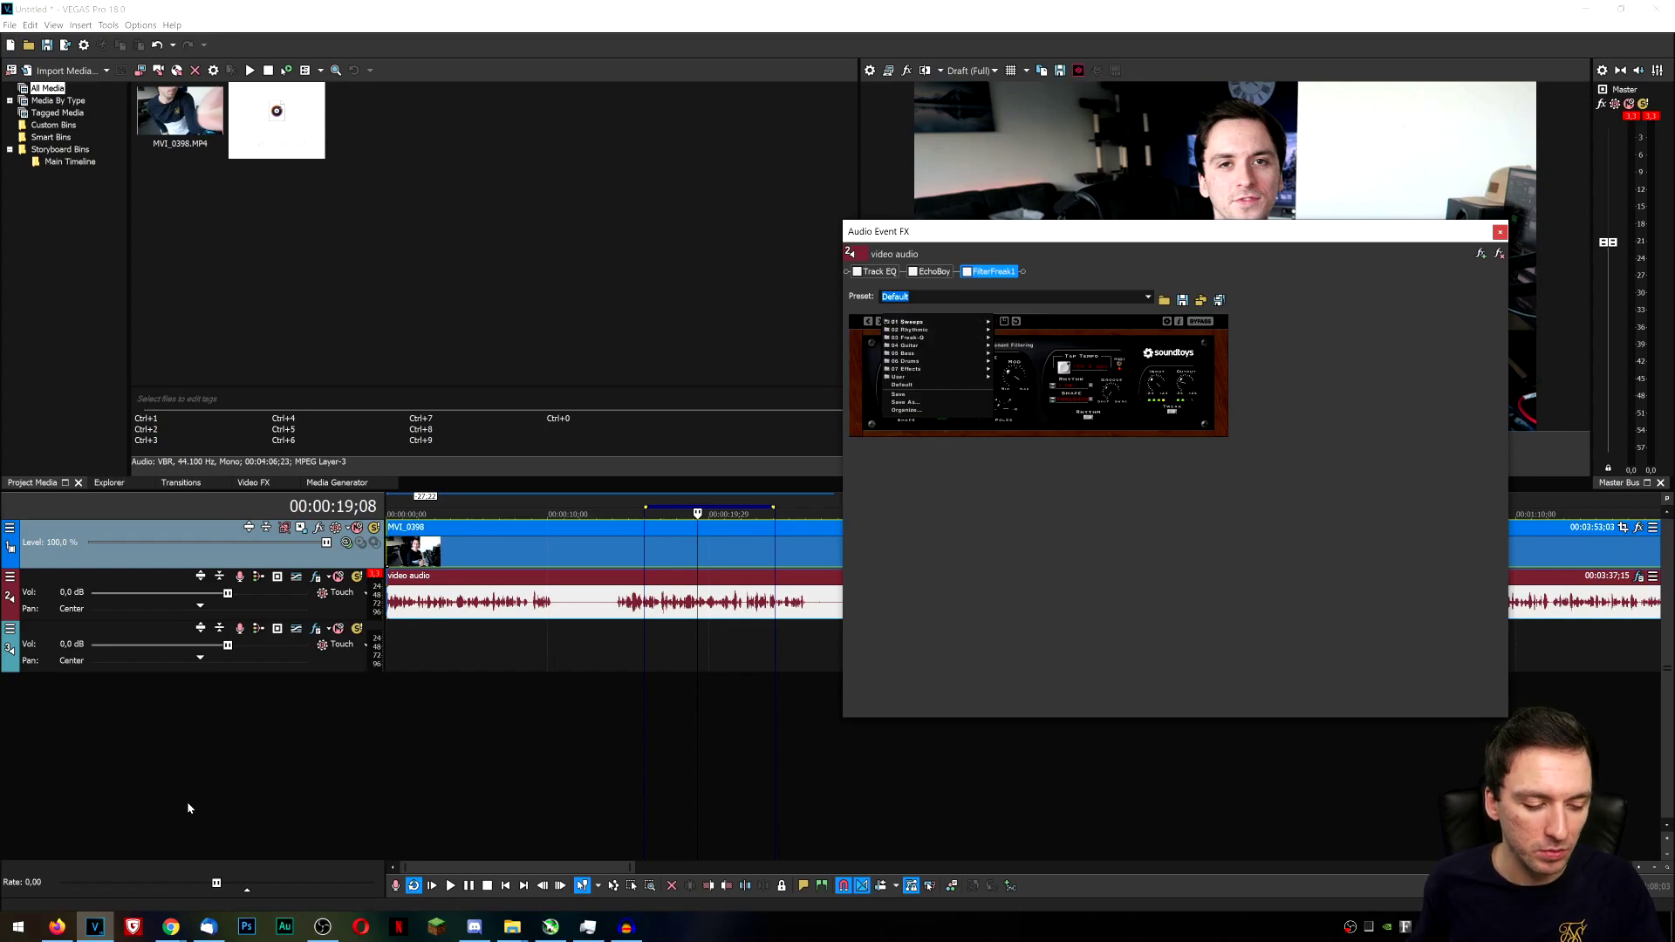
pyautogui.click(58, 923)
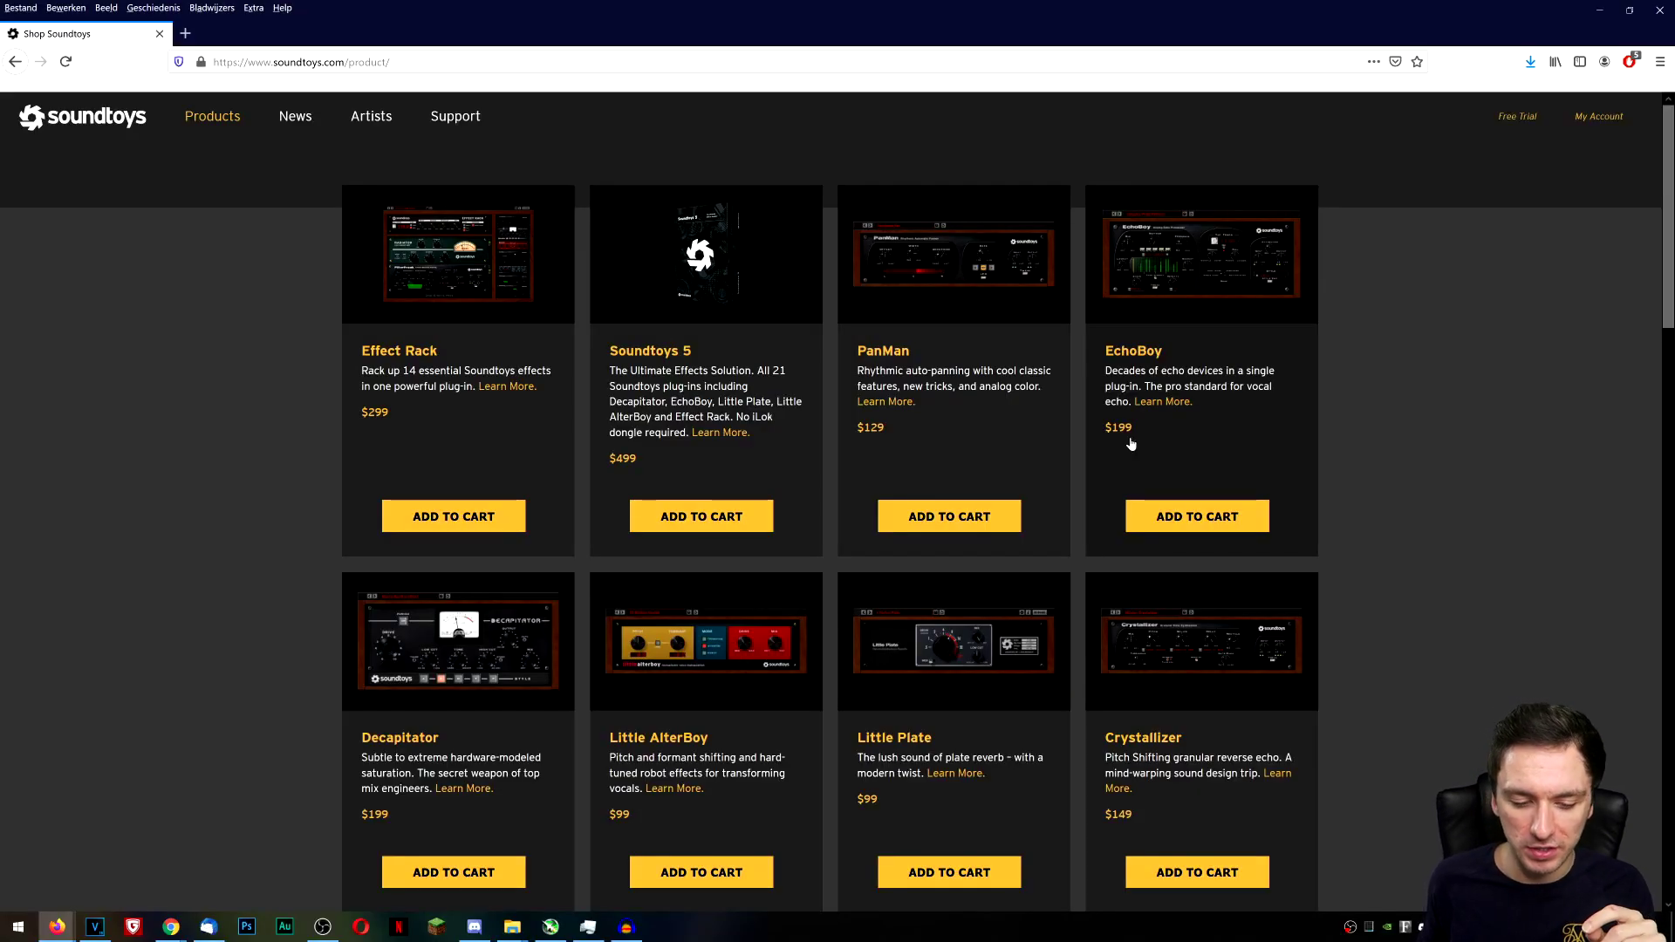
pyautogui.scroll(-6, 1129, 445)
pyautogui.scroll(-4, 1127, 445)
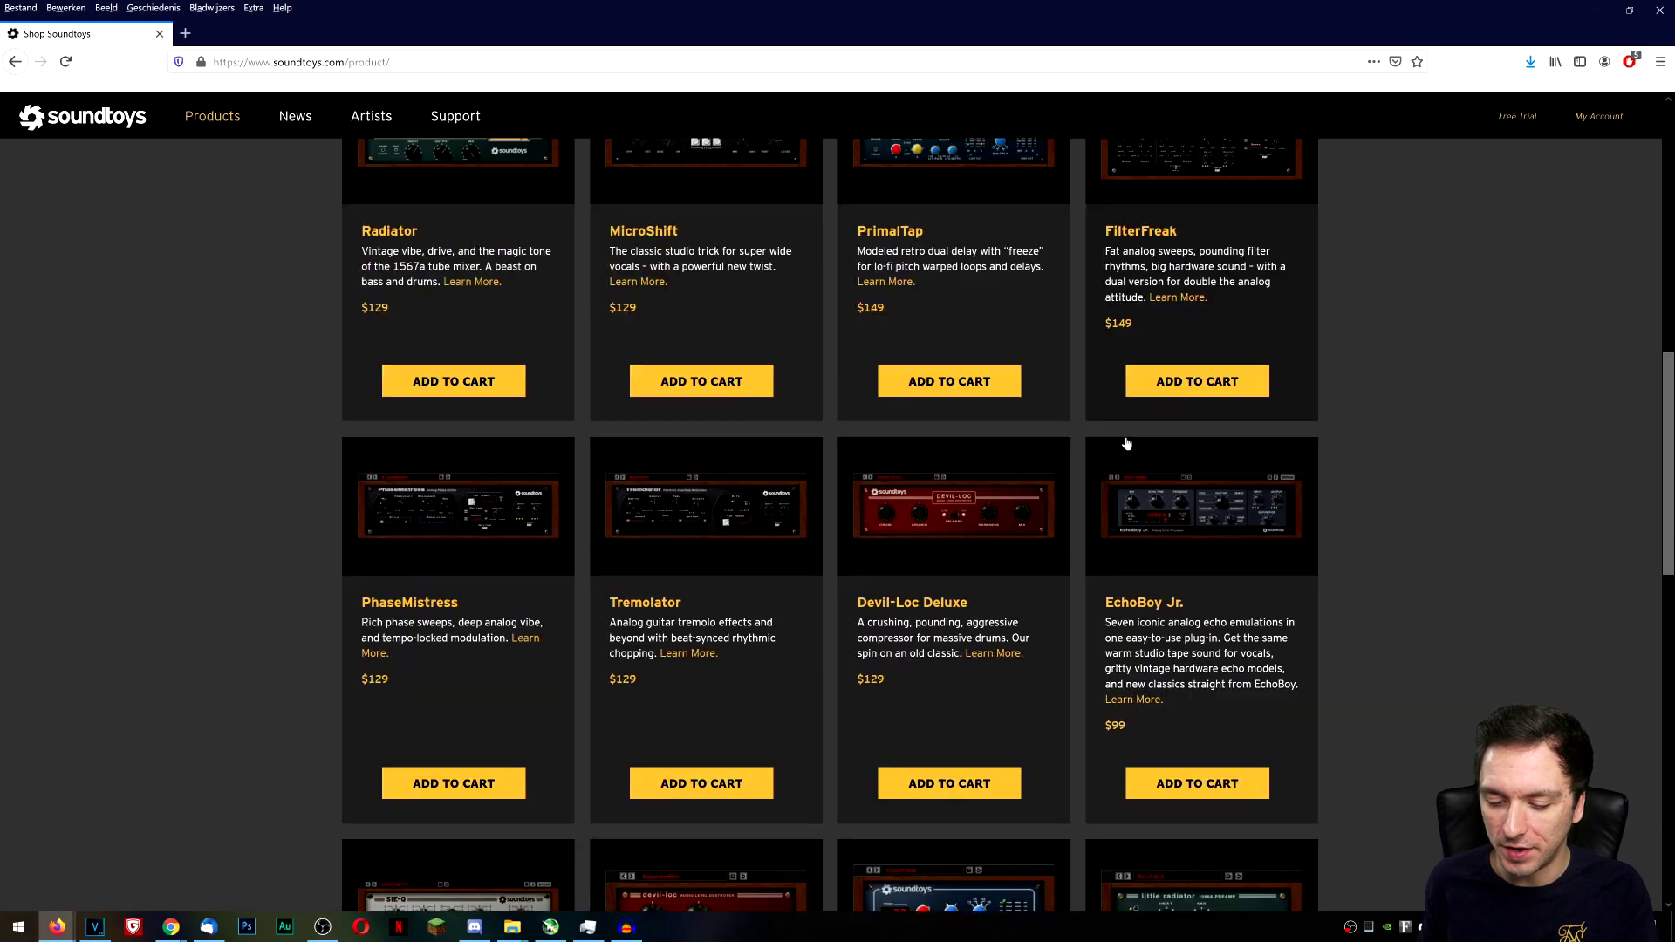
pyautogui.scroll(-3, 1128, 444)
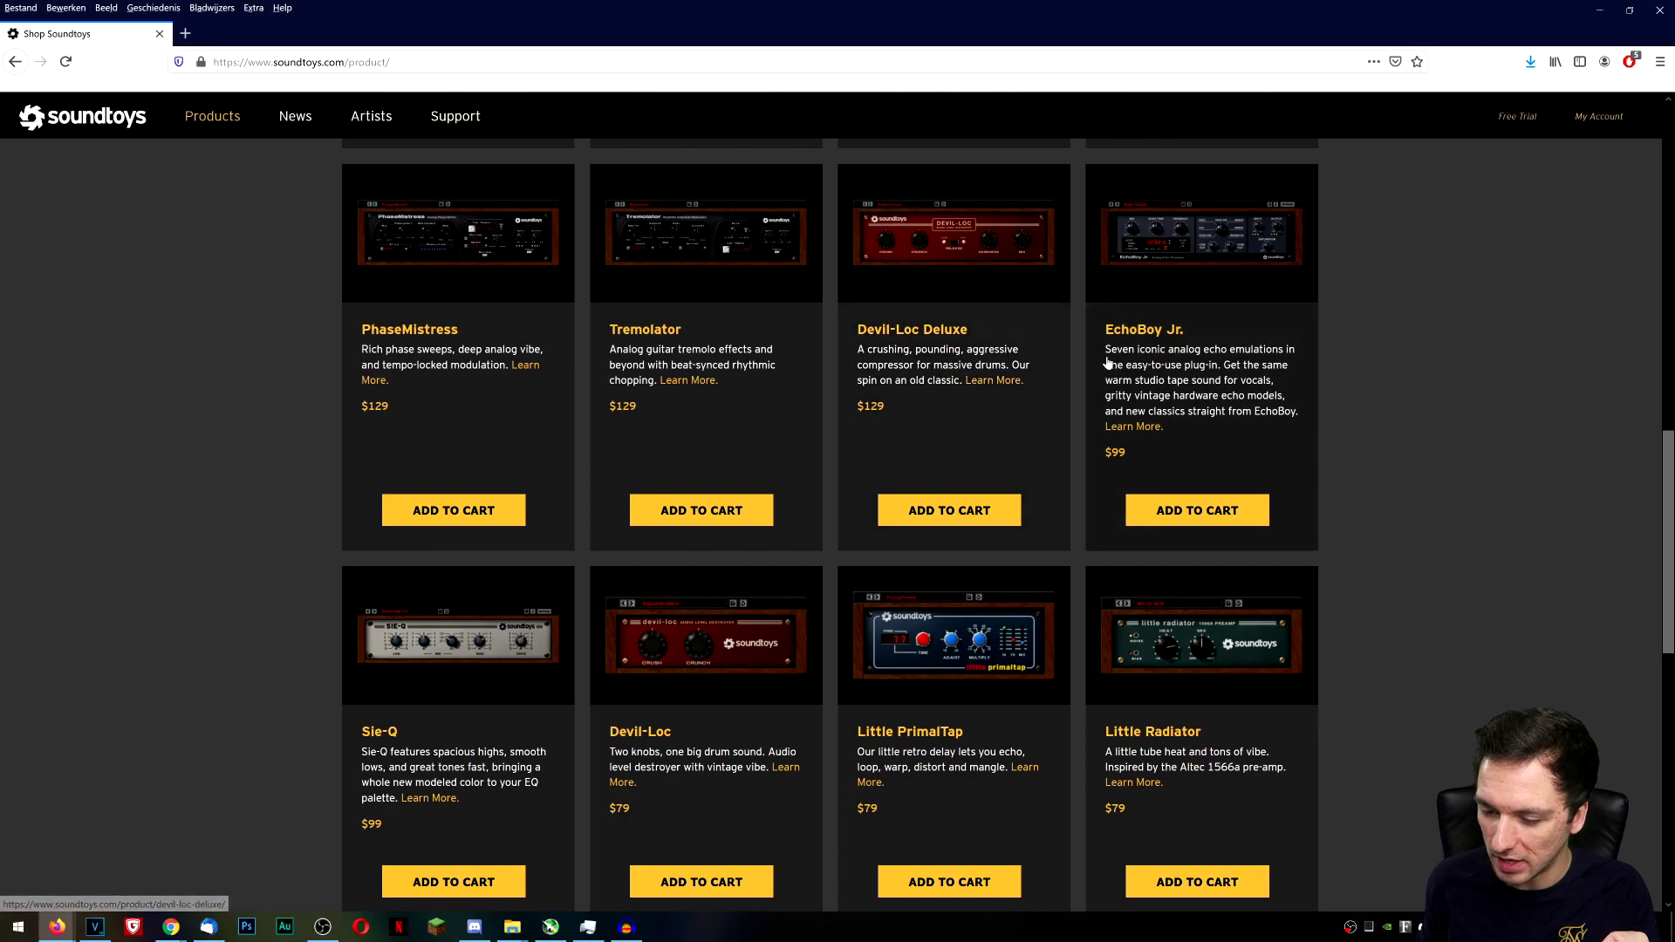
pyautogui.scroll(-2, 1025, 395)
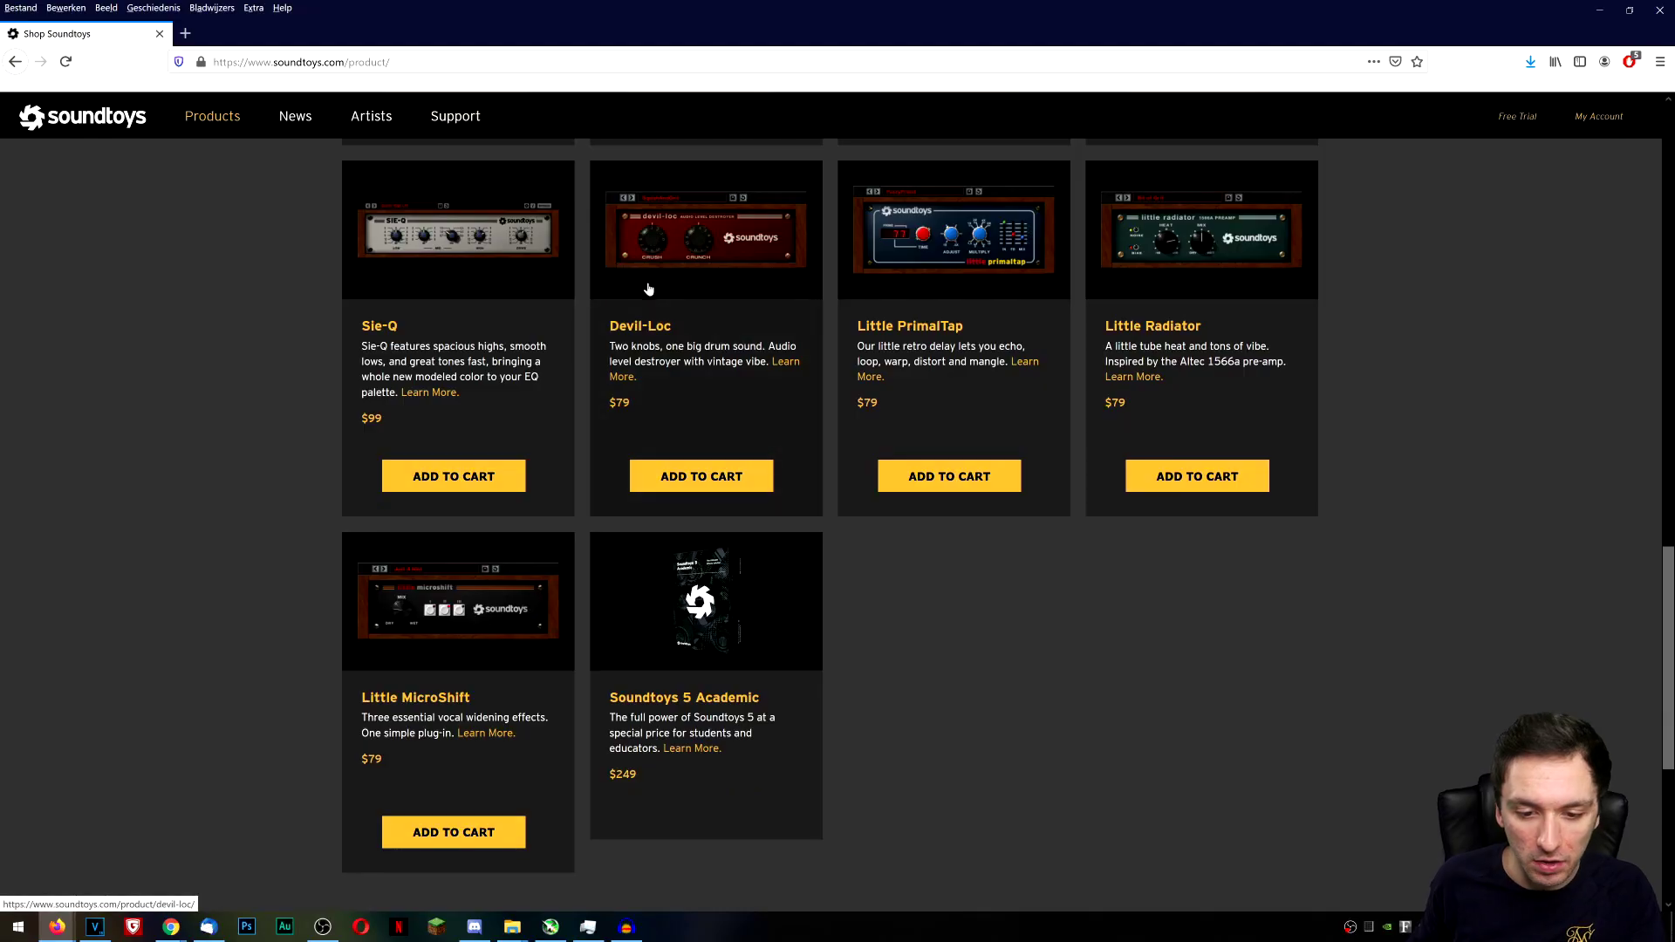
pyautogui.scroll(15, 648, 290)
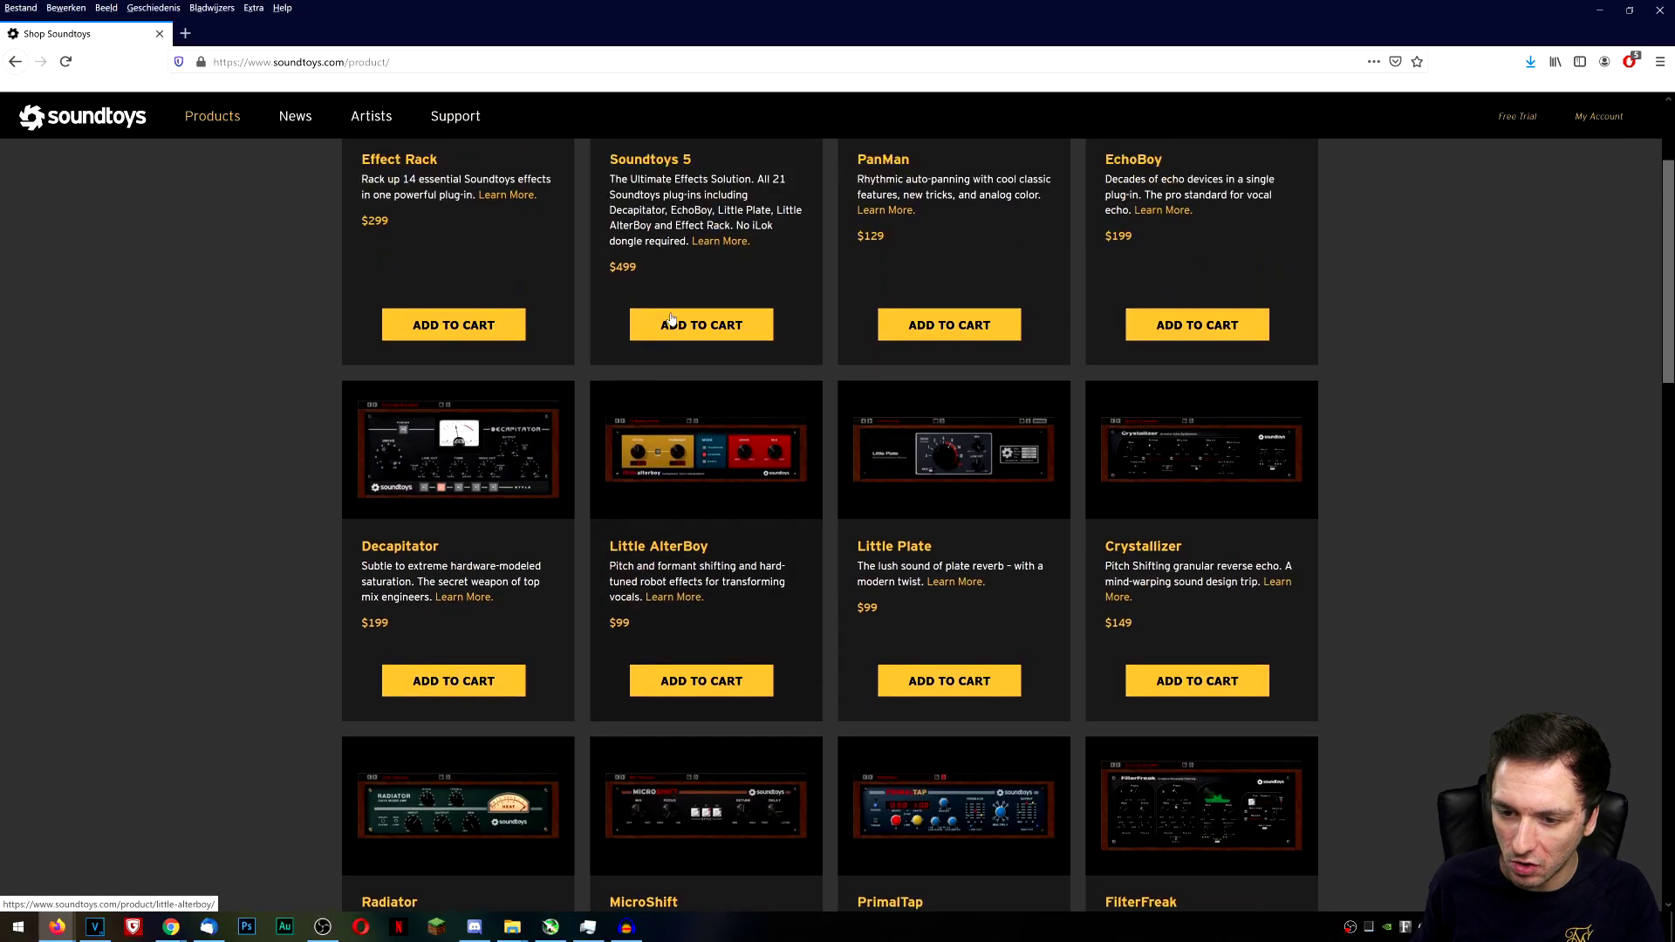
pyautogui.scroll(-5, 671, 319)
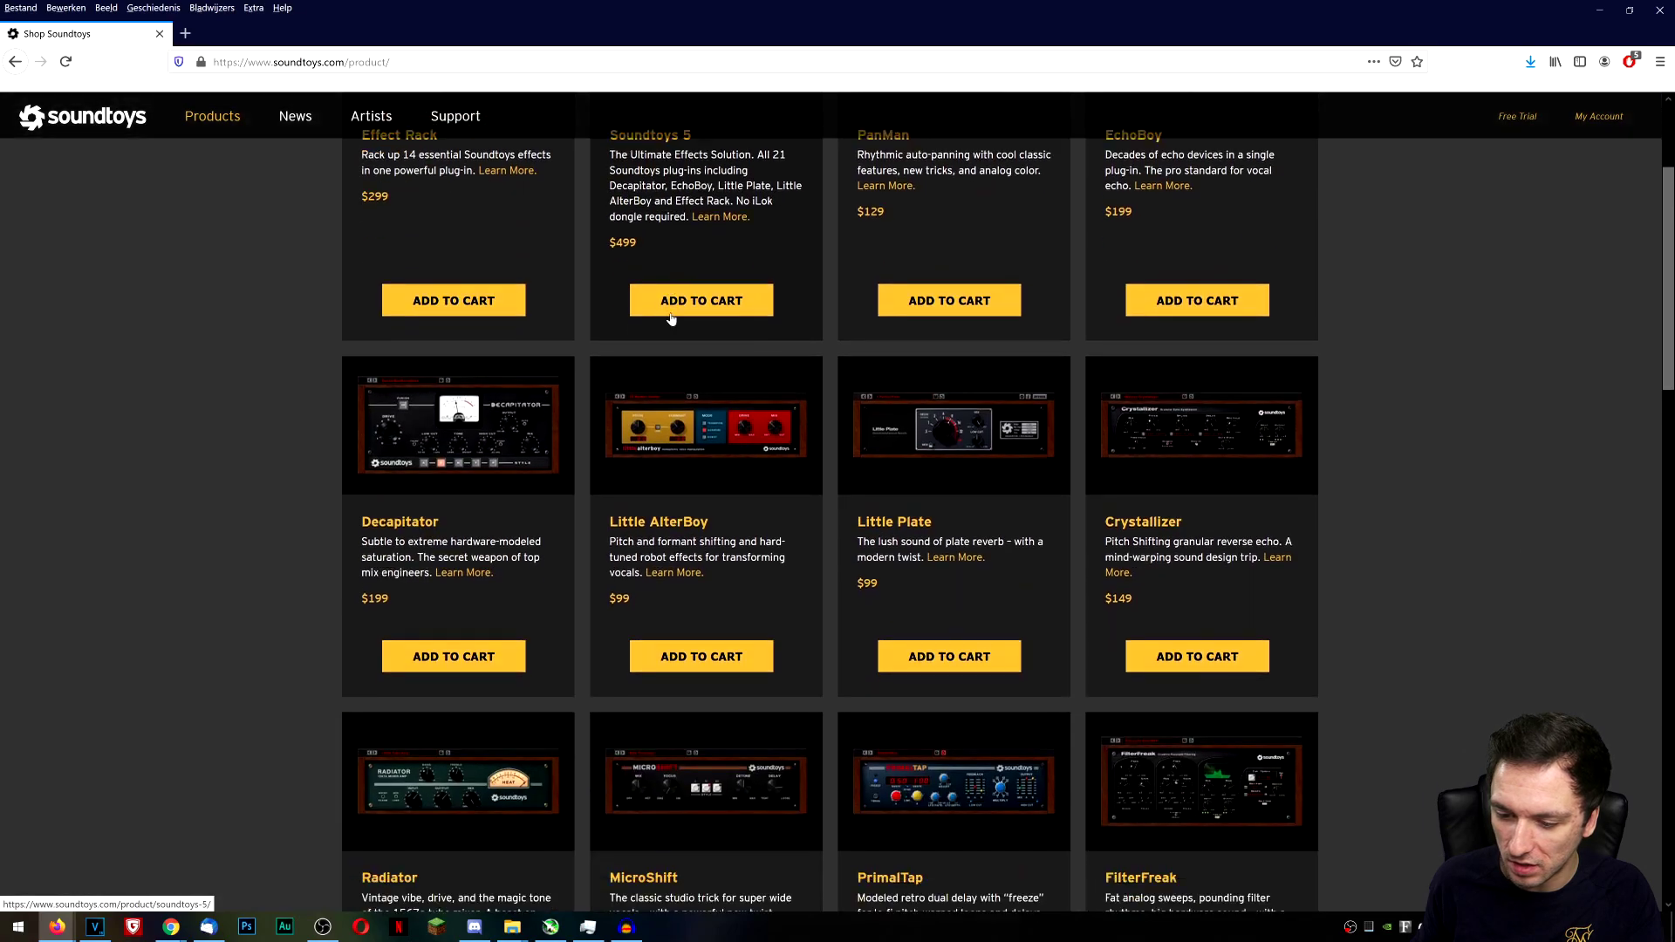
pyautogui.scroll(-3, 671, 319)
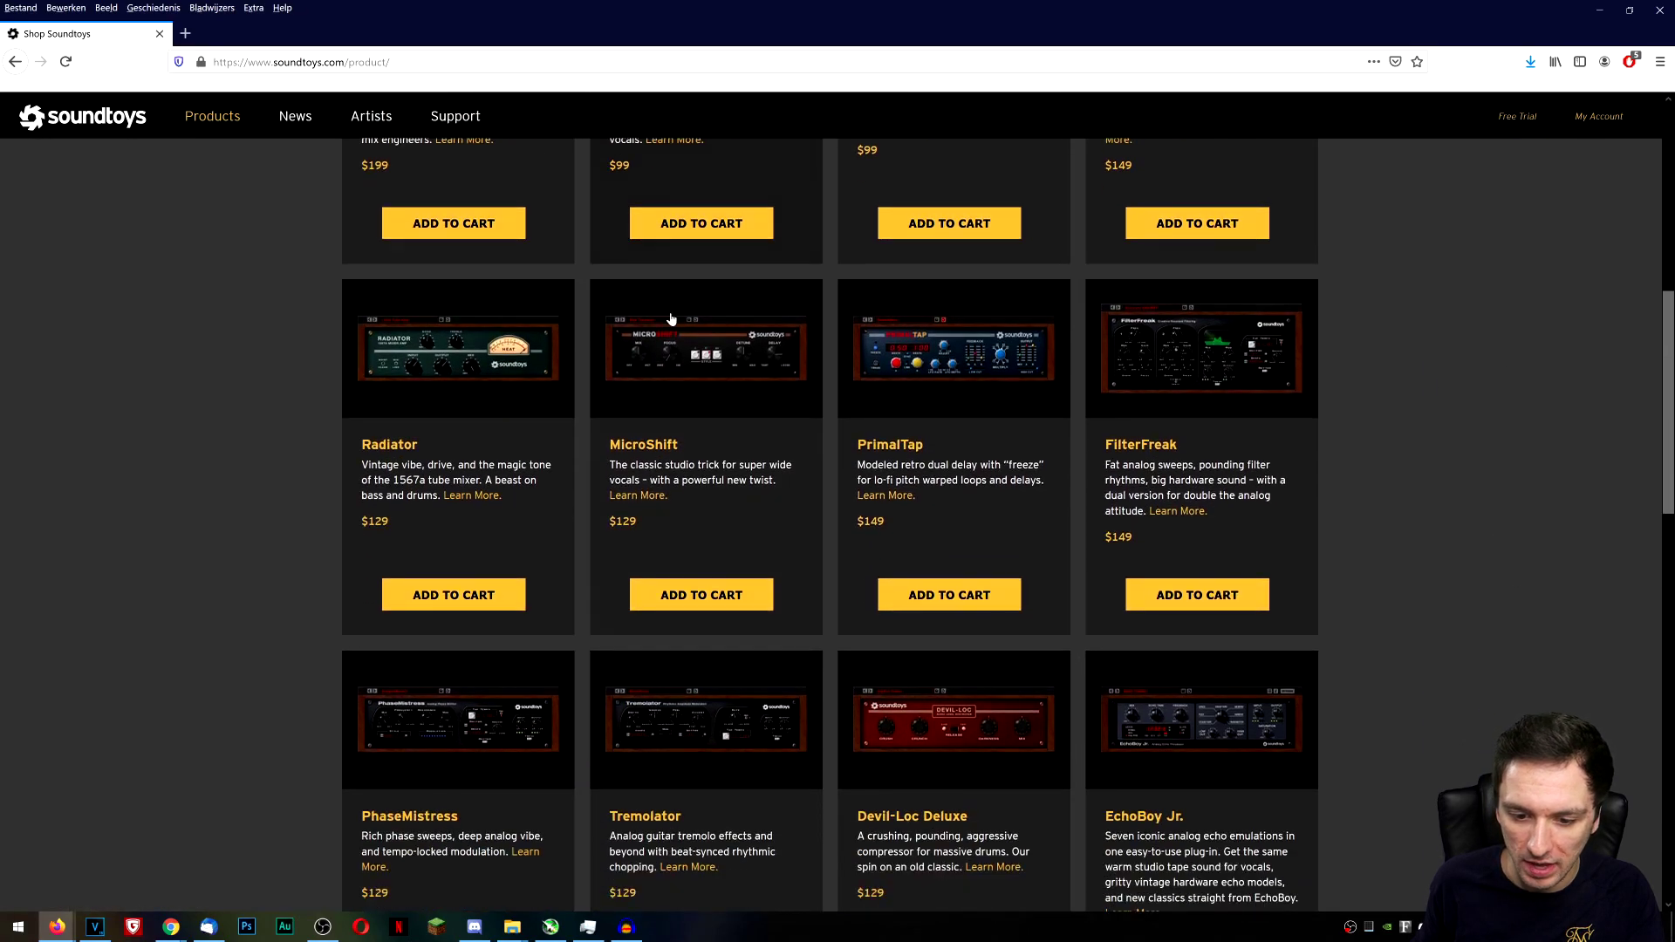
pyautogui.scroll(-2, 671, 320)
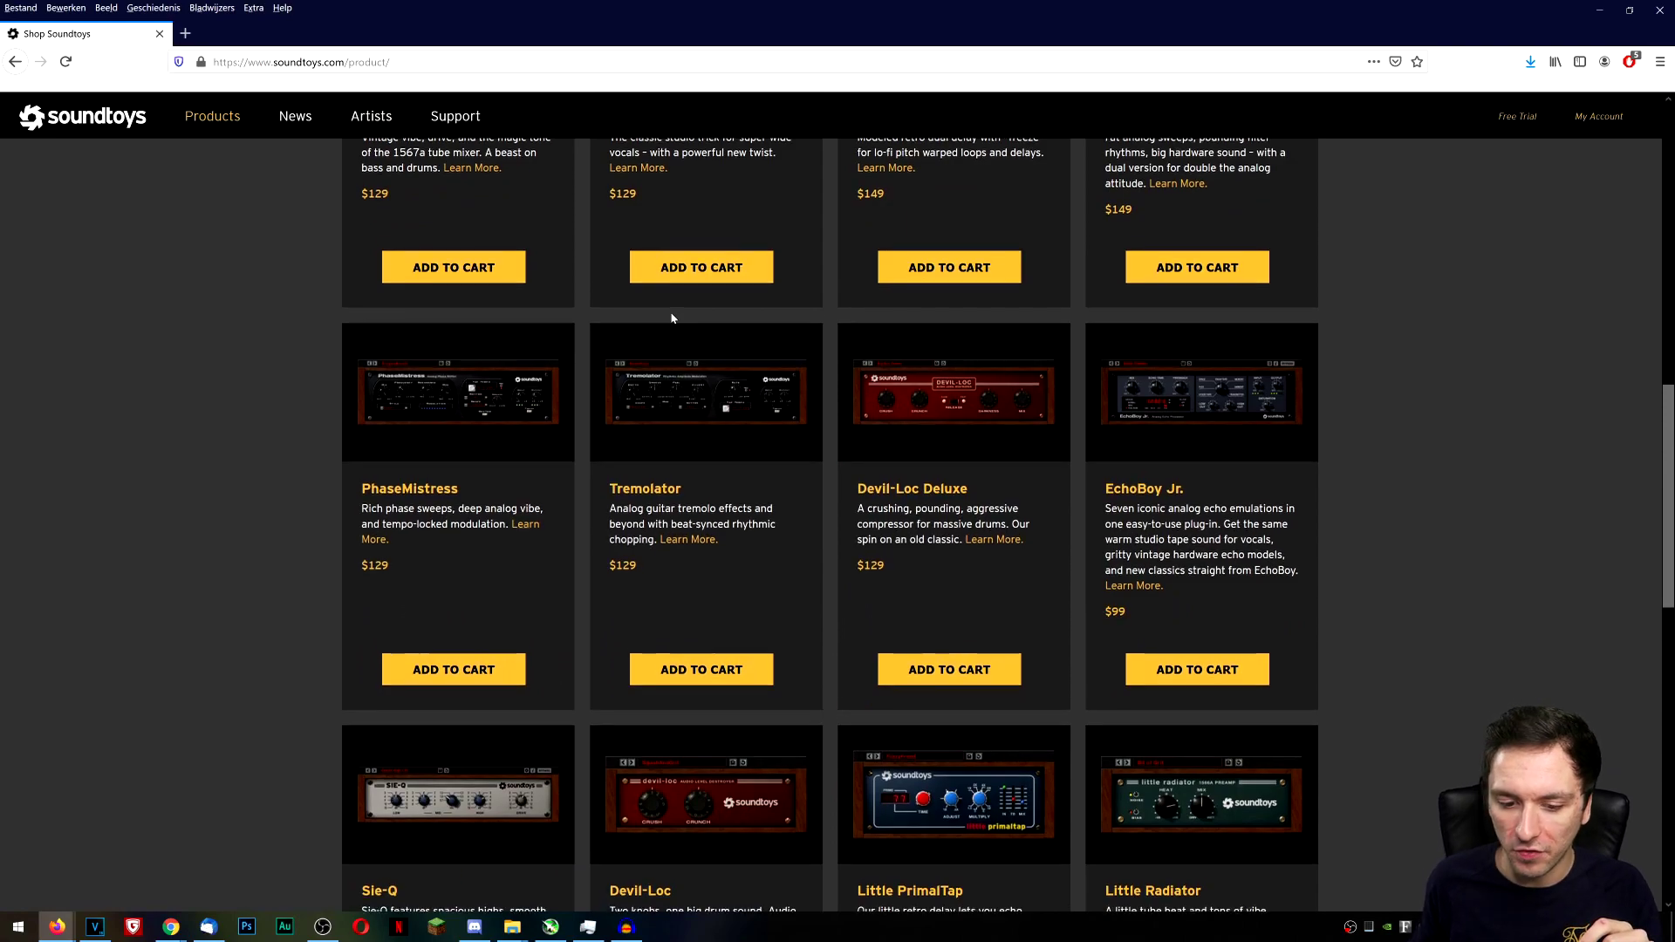
pyautogui.scroll(-1, 872, 436)
pyautogui.scroll(-5, 914, 420)
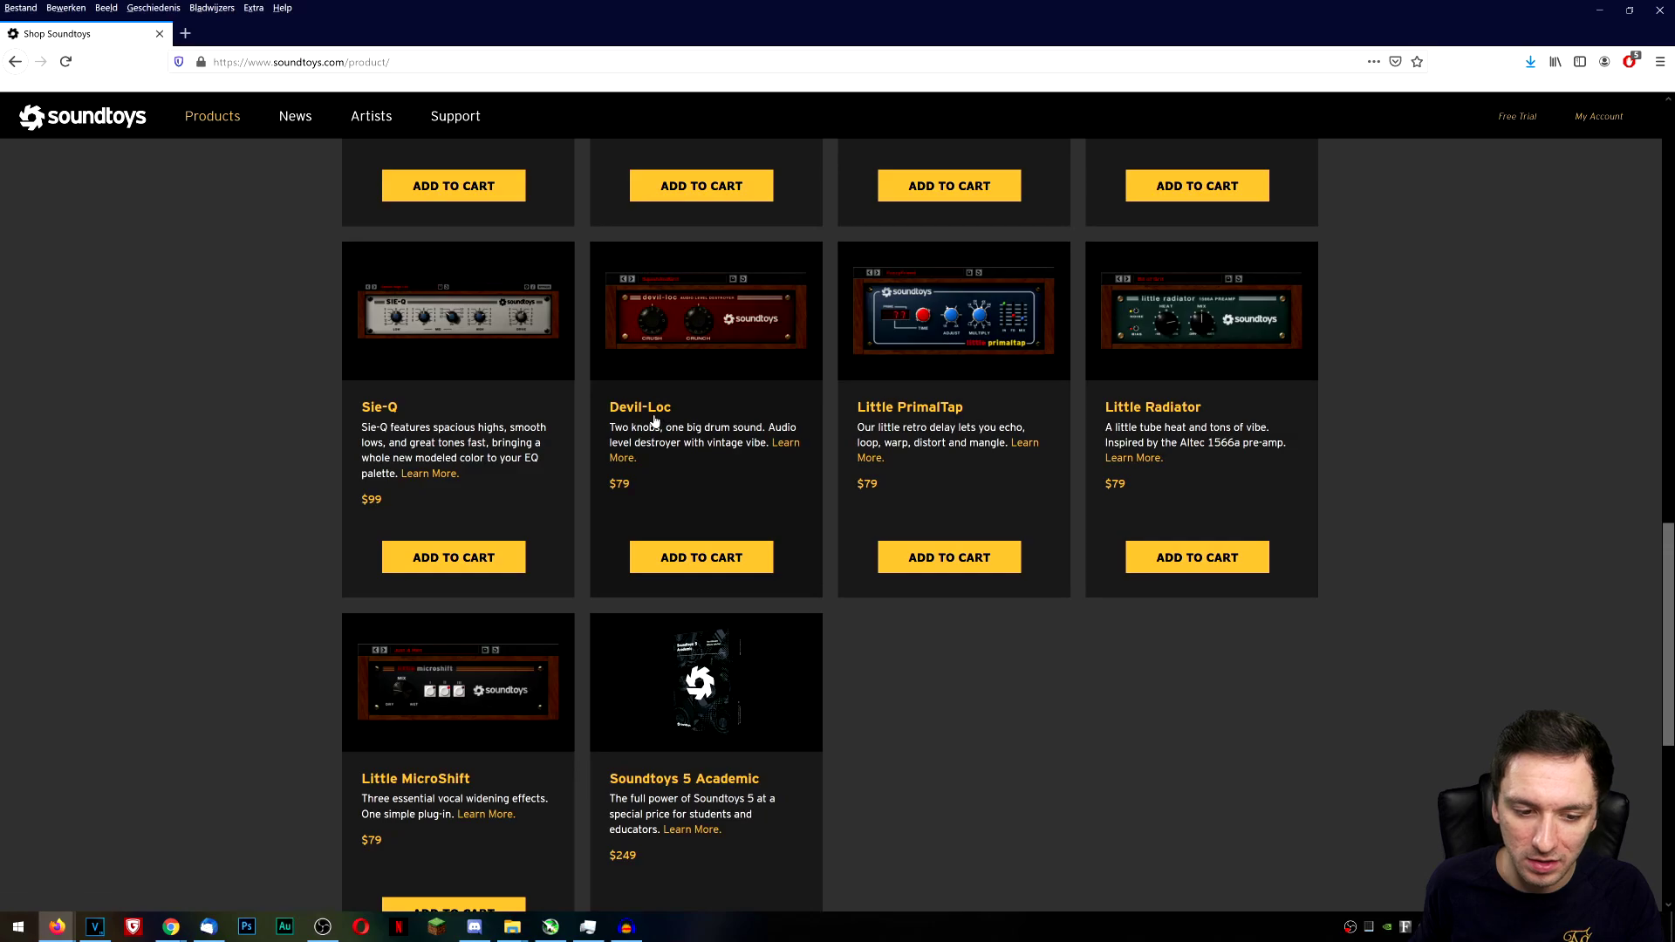
pyautogui.scroll(-3, 515, 419)
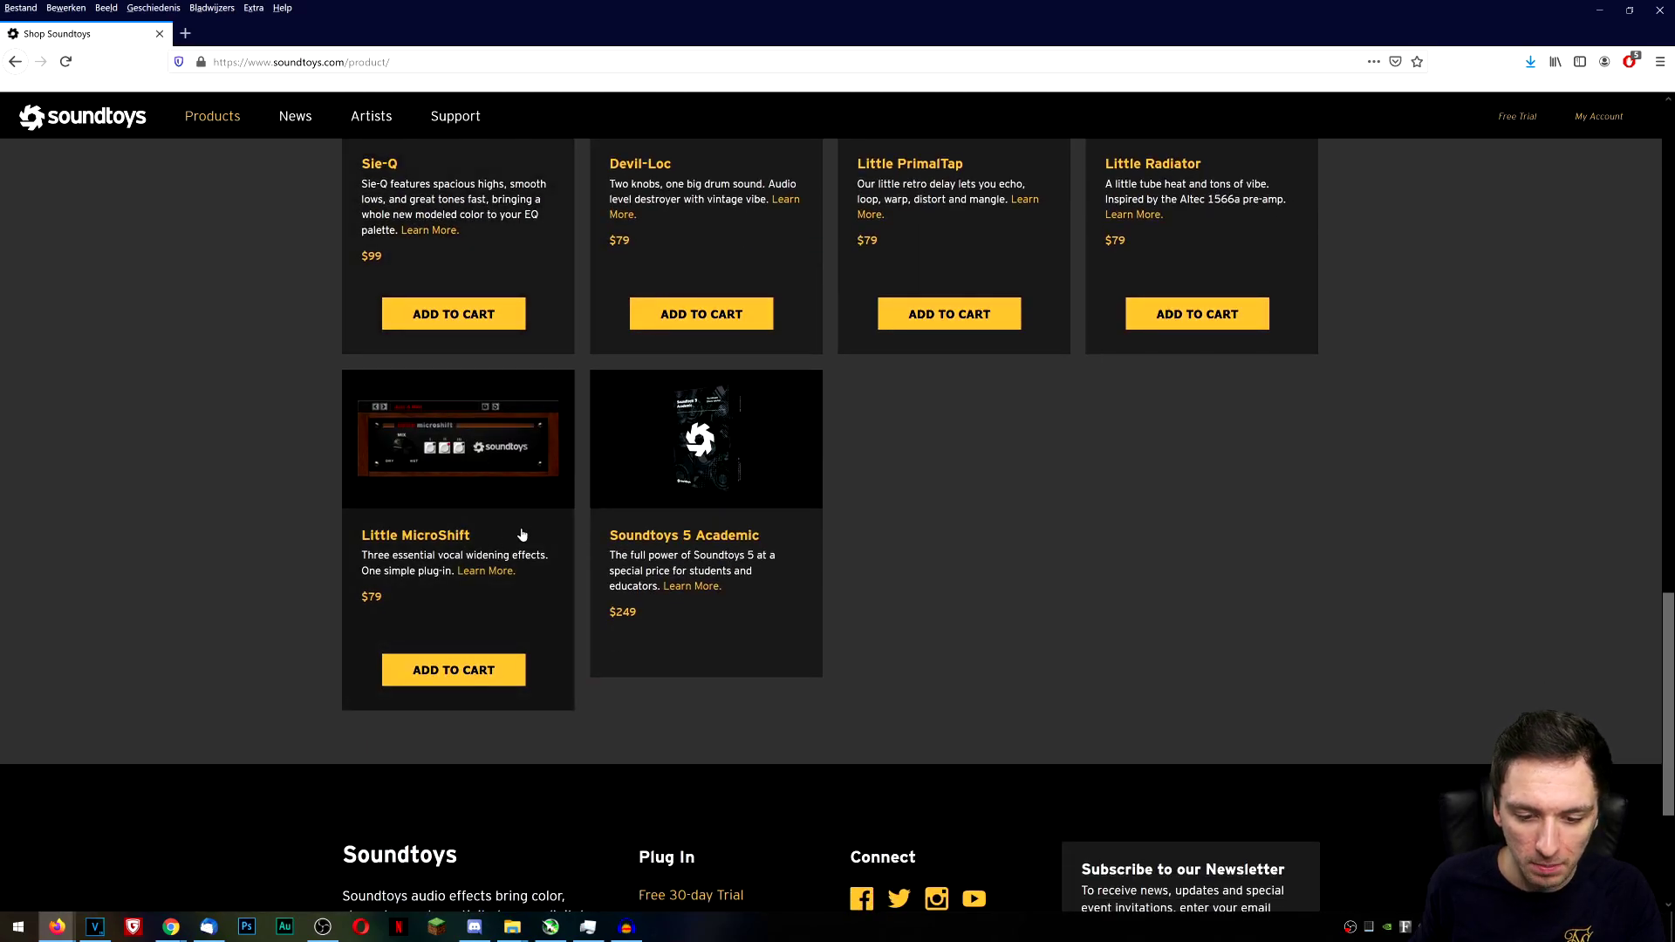
pyautogui.scroll(20, 558, 506)
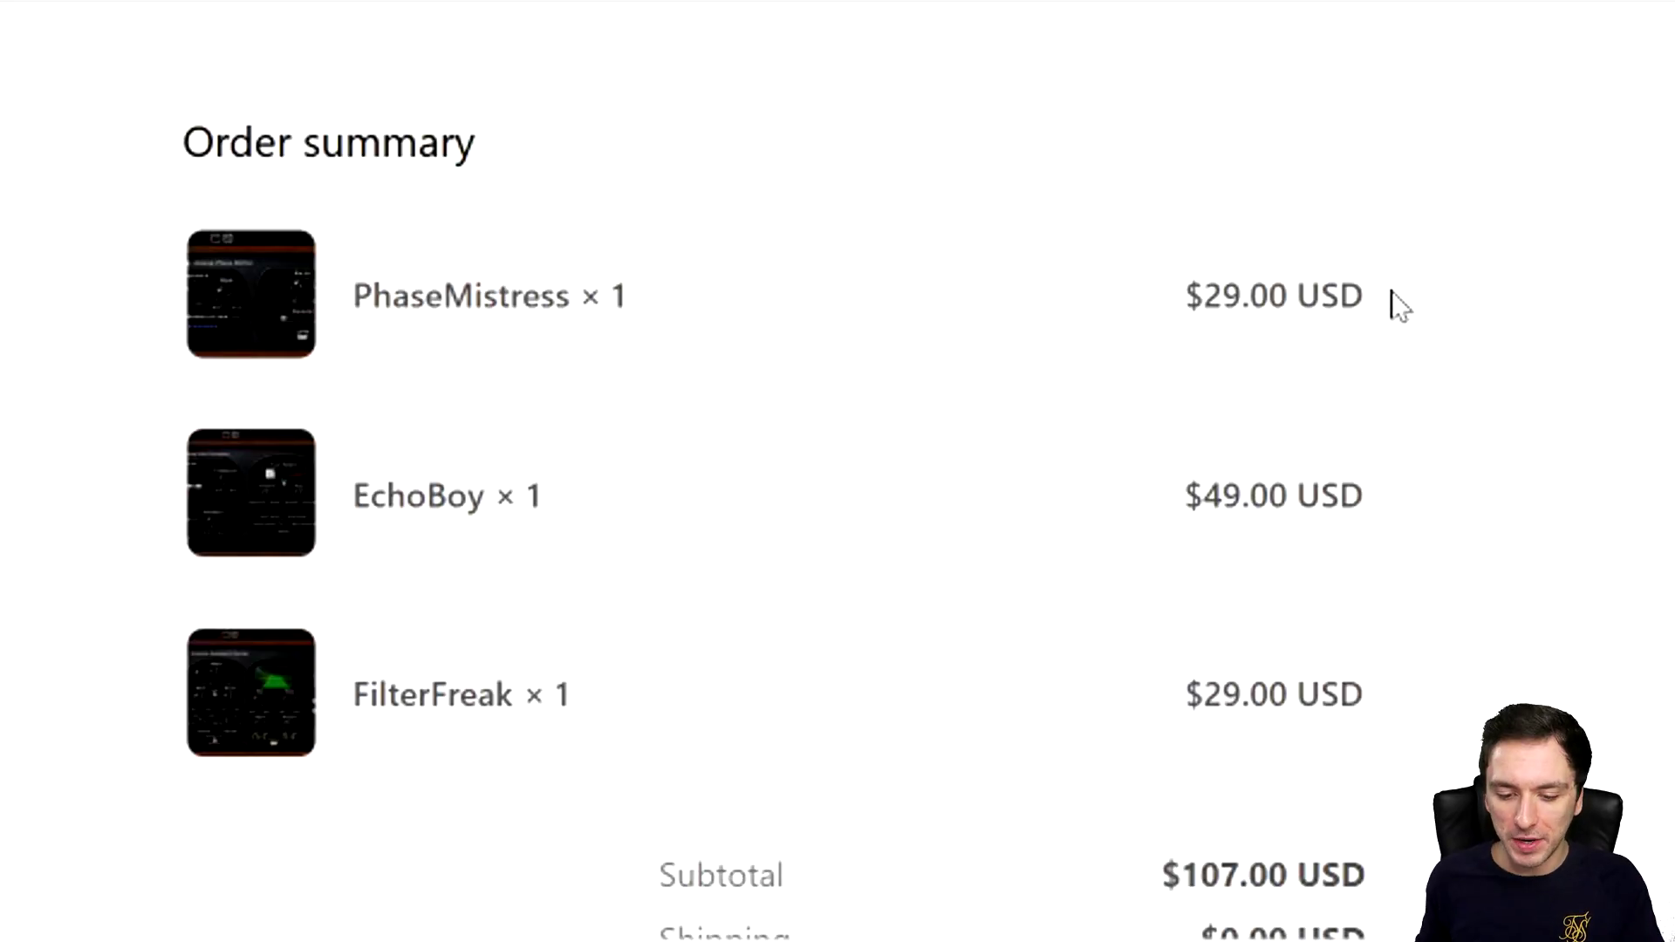
# Scroll the order confirmation down to its summary and highlight the $107.00 USD total.
pyautogui.moveTo(255, 143); pyautogui.dragTo(508, 186)
pyautogui.click(550, 198)
pyautogui.scroll(-3, 675, 225)
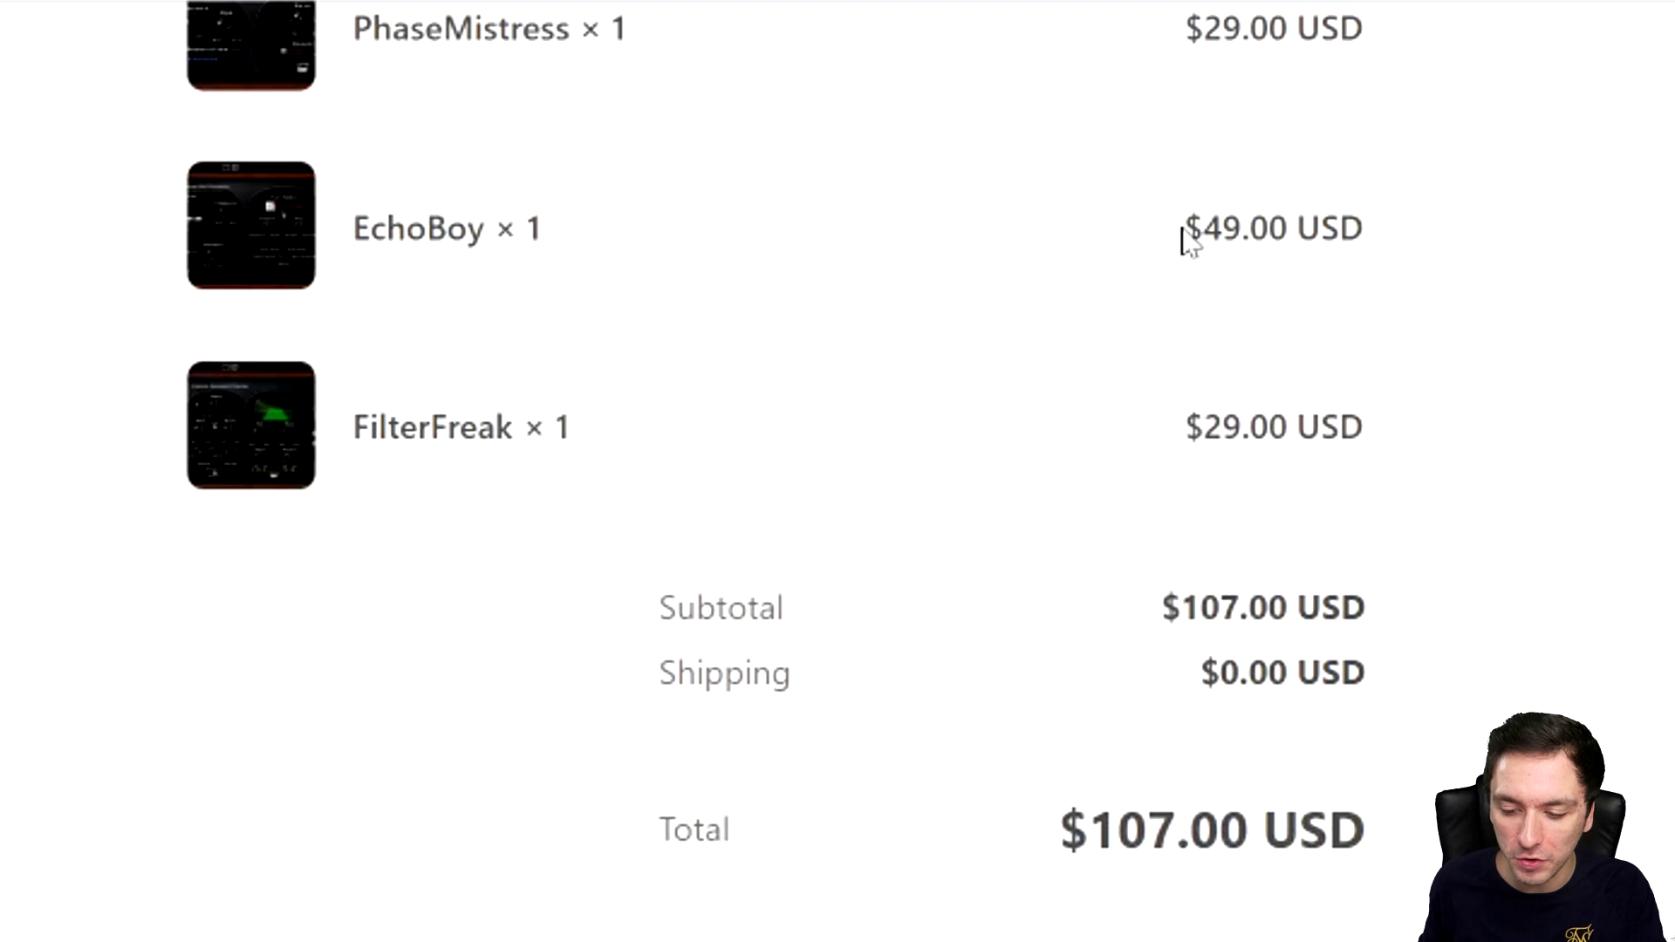
pyautogui.scroll(-3, 1196, 352)
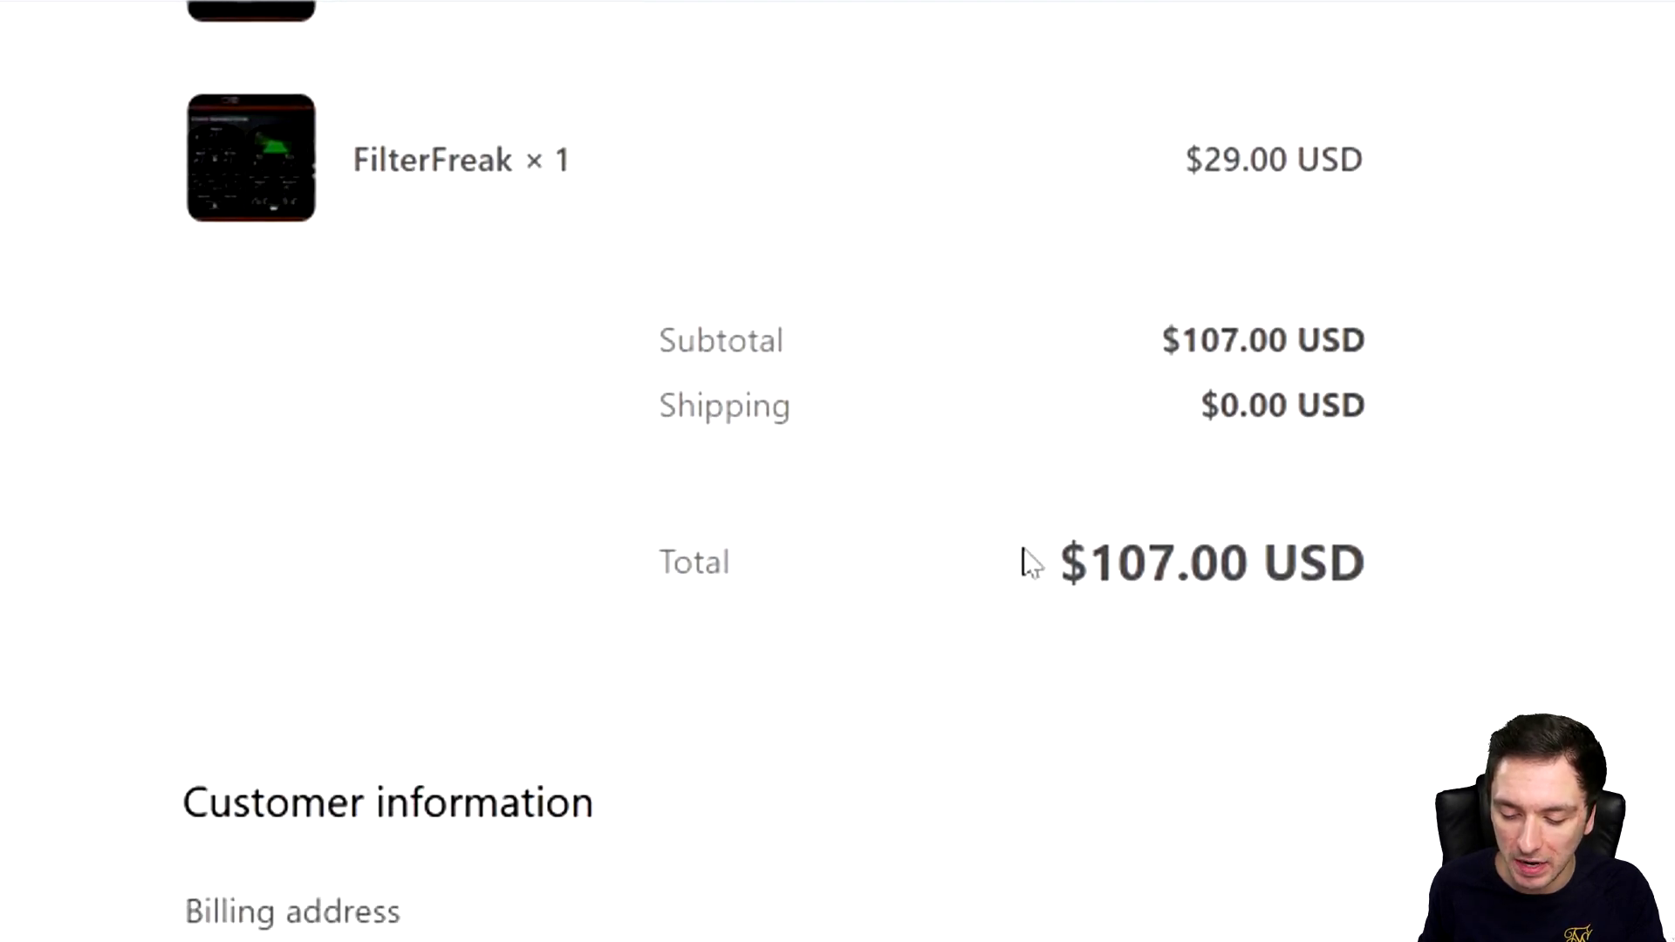
pyautogui.moveTo(1025, 562); pyautogui.dragTo(1302, 563)
pyautogui.click(1300, 563)
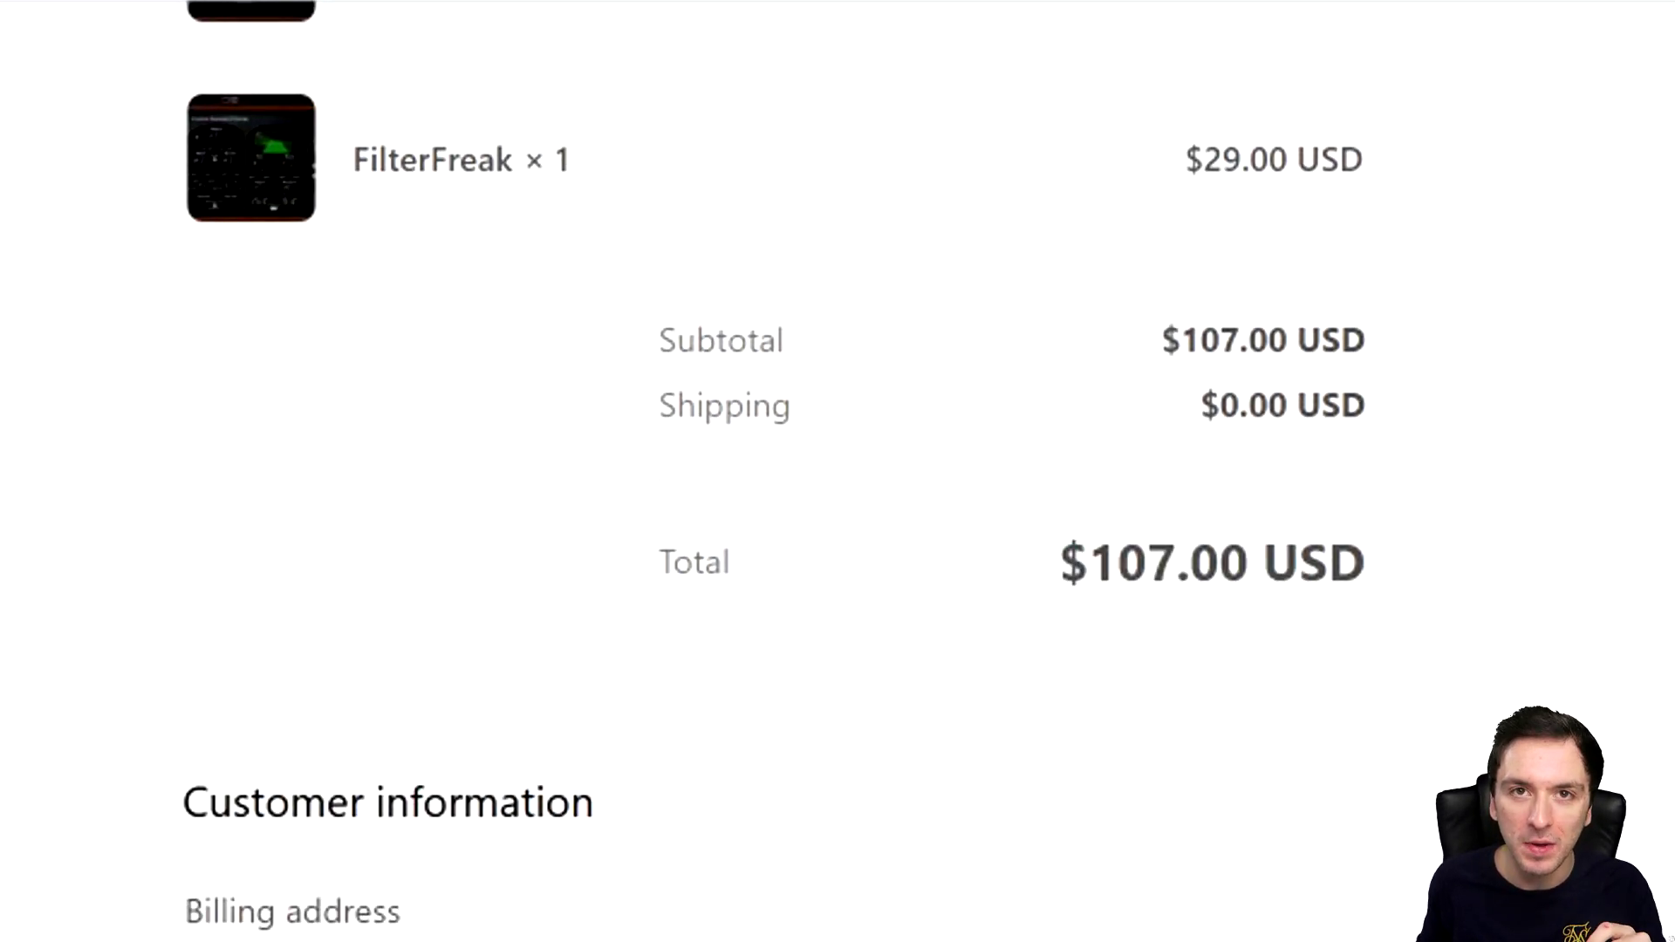
pyautogui.scroll(3, 711, 325)
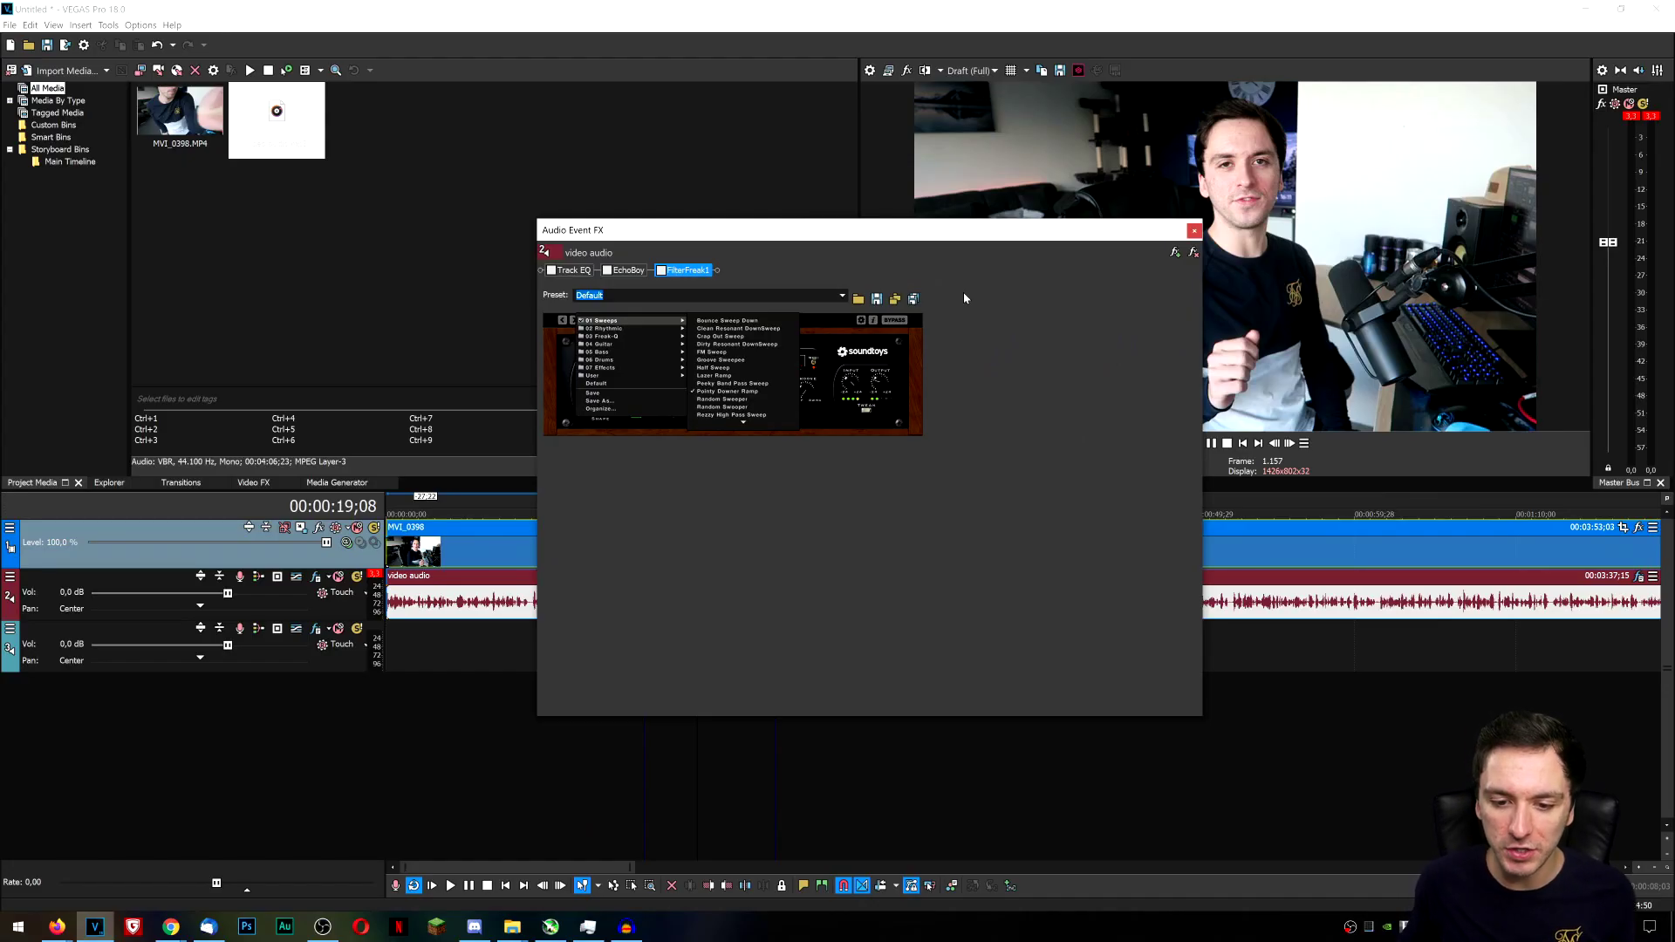
# Close the sweep presets menu, return to Track EQ, and lower band 1's gain from 11.4 to 5.7 dB.
pyautogui.click(803, 328)
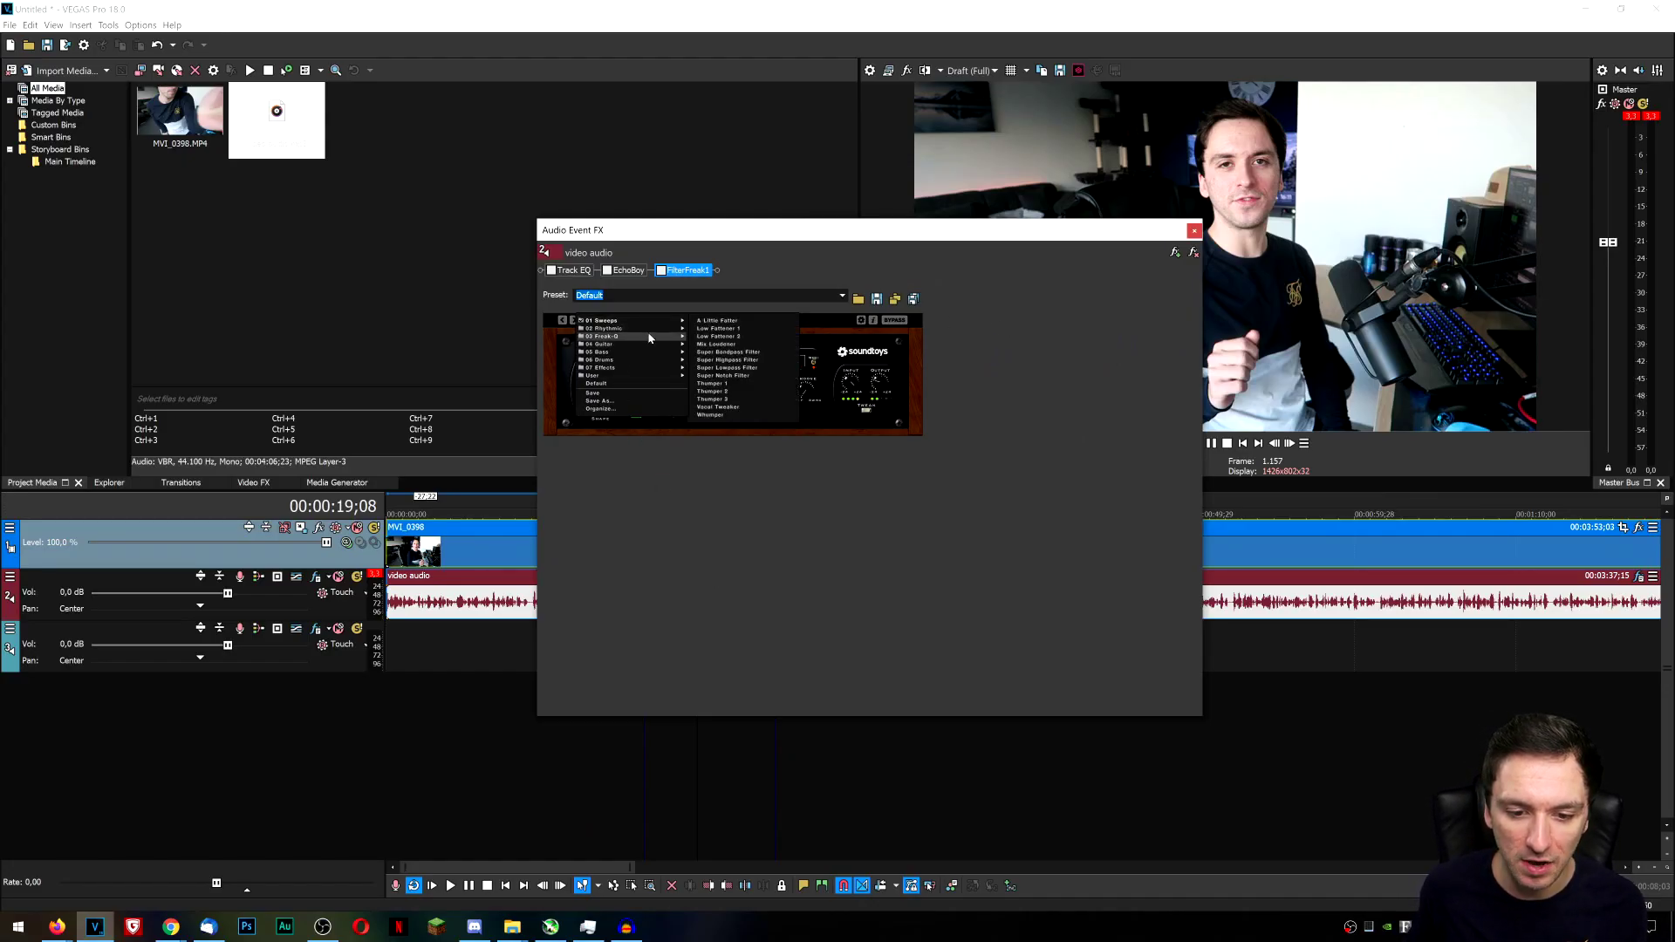
pyautogui.moveTo(658, 324)
pyautogui.click(571, 270)
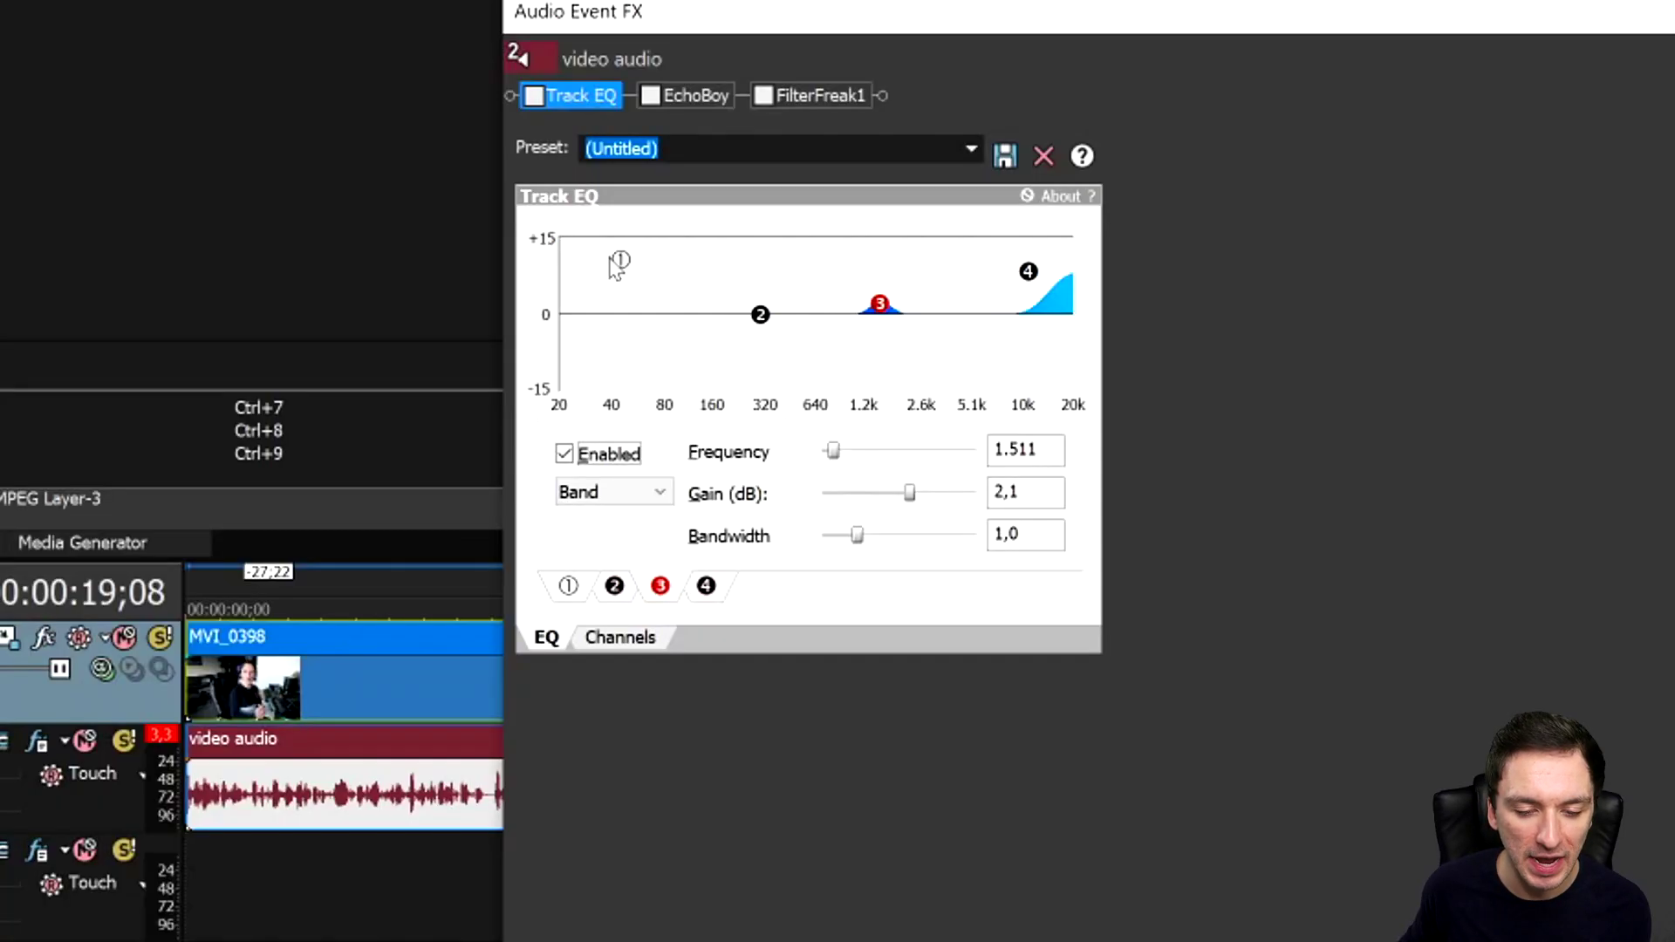
pyautogui.moveTo(590, 349); pyautogui.dragTo(585, 361)
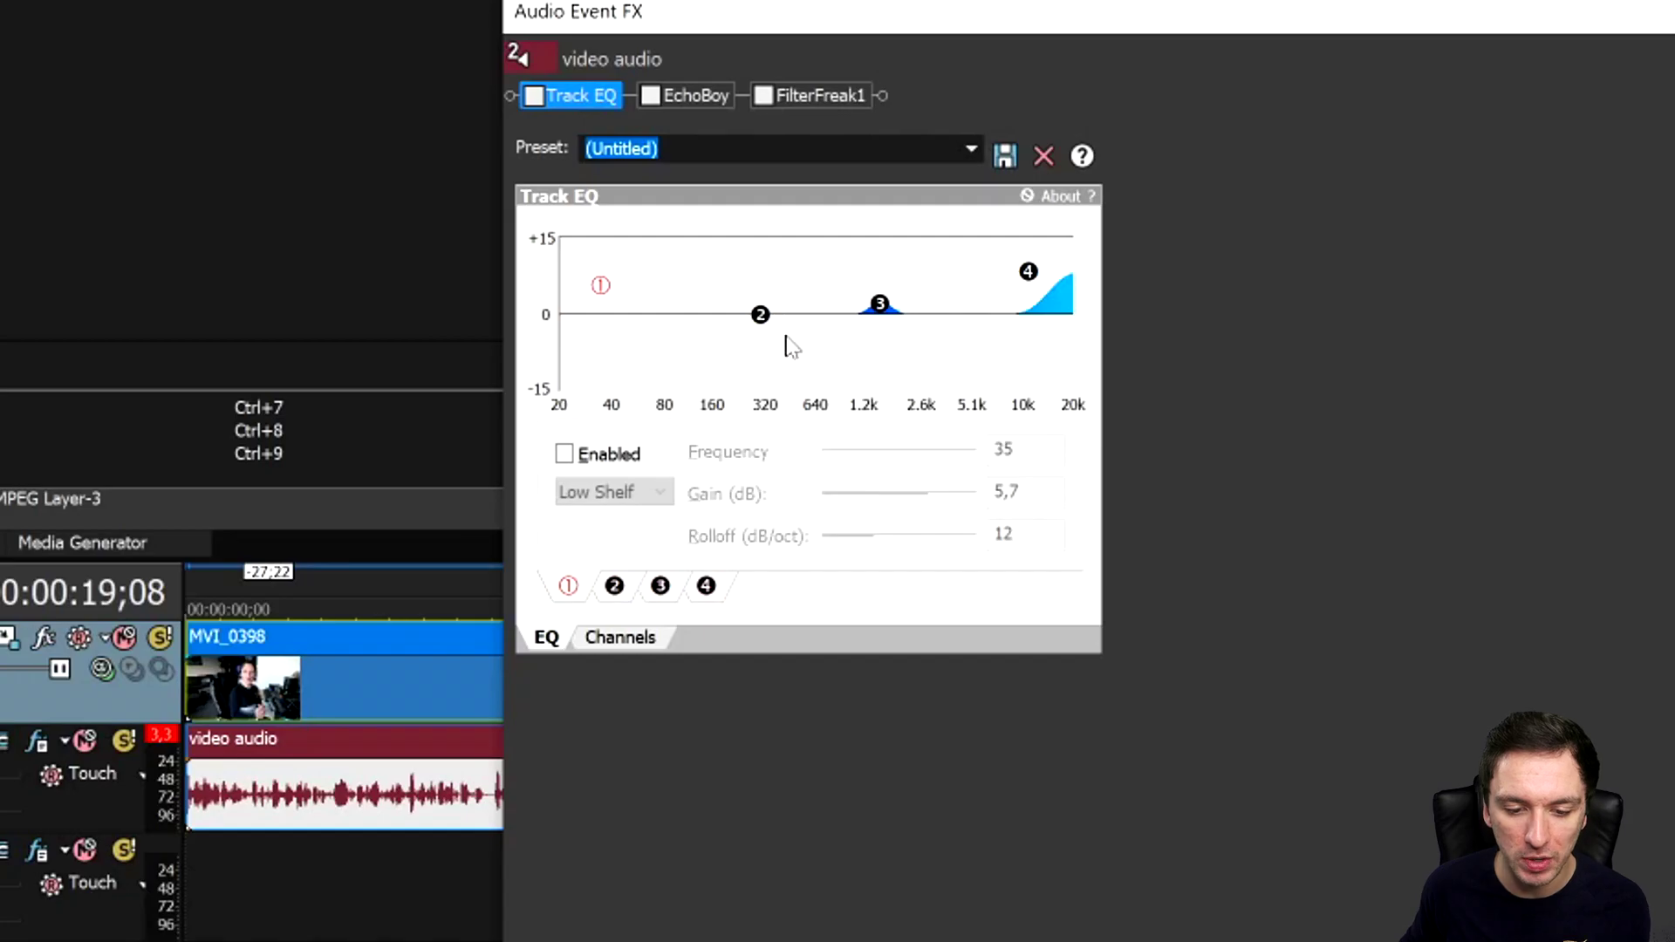